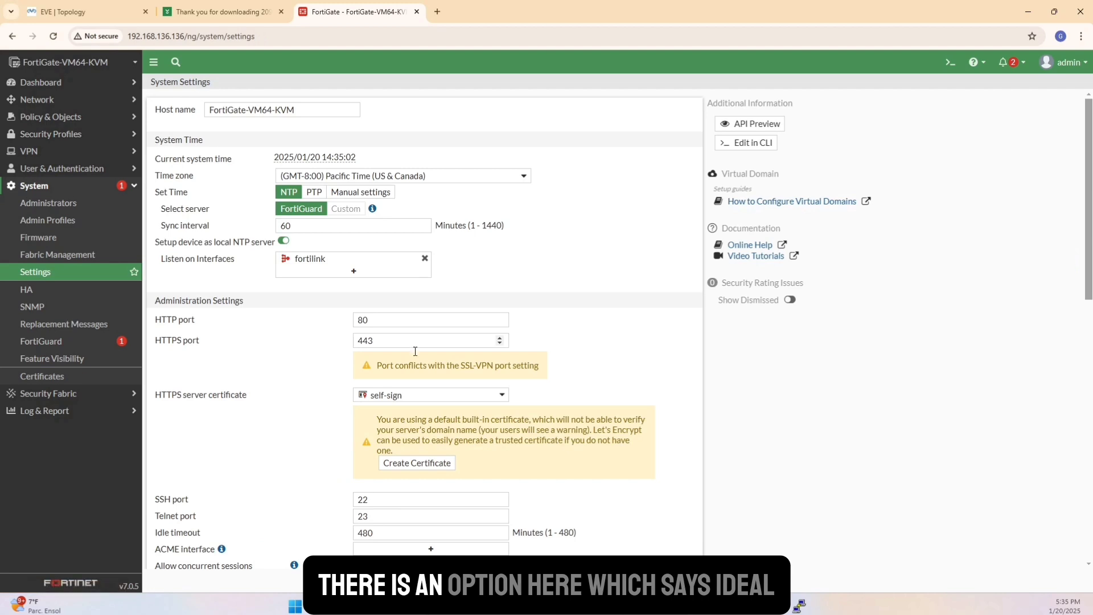
# Set the idle timeout in the administration settings to 480 minutes.
pyautogui.scroll(-1, 270, 478)
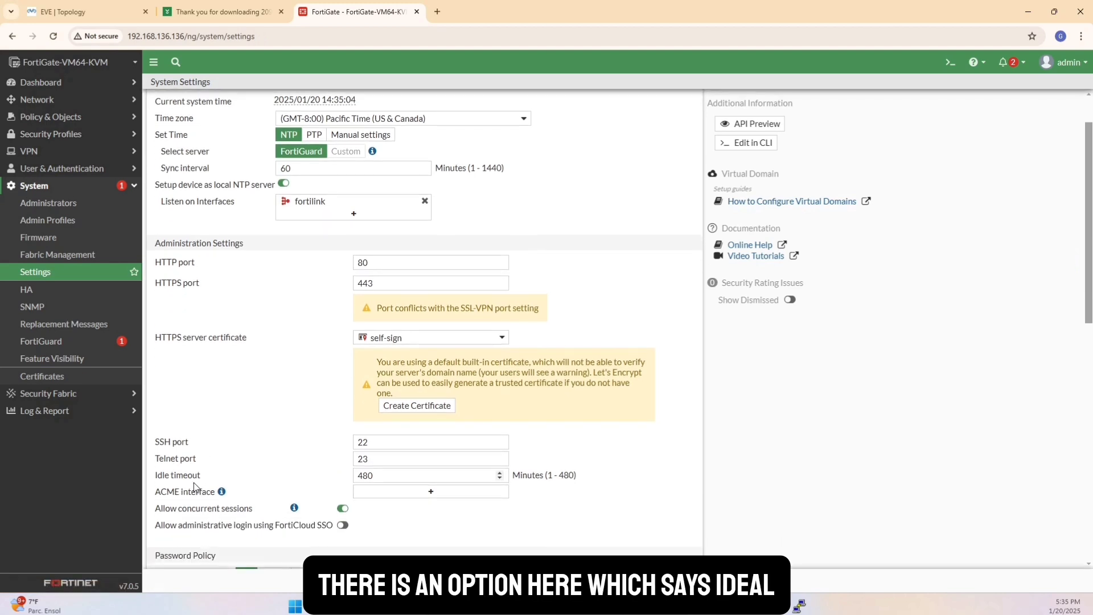
pyautogui.click(339, 470)
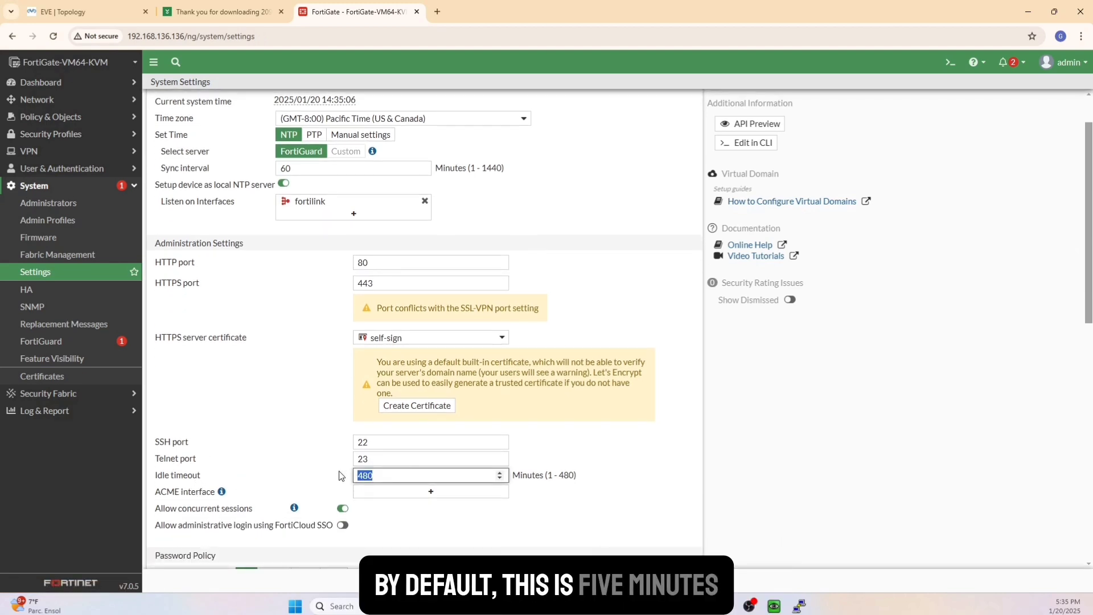
pyautogui.write('5')
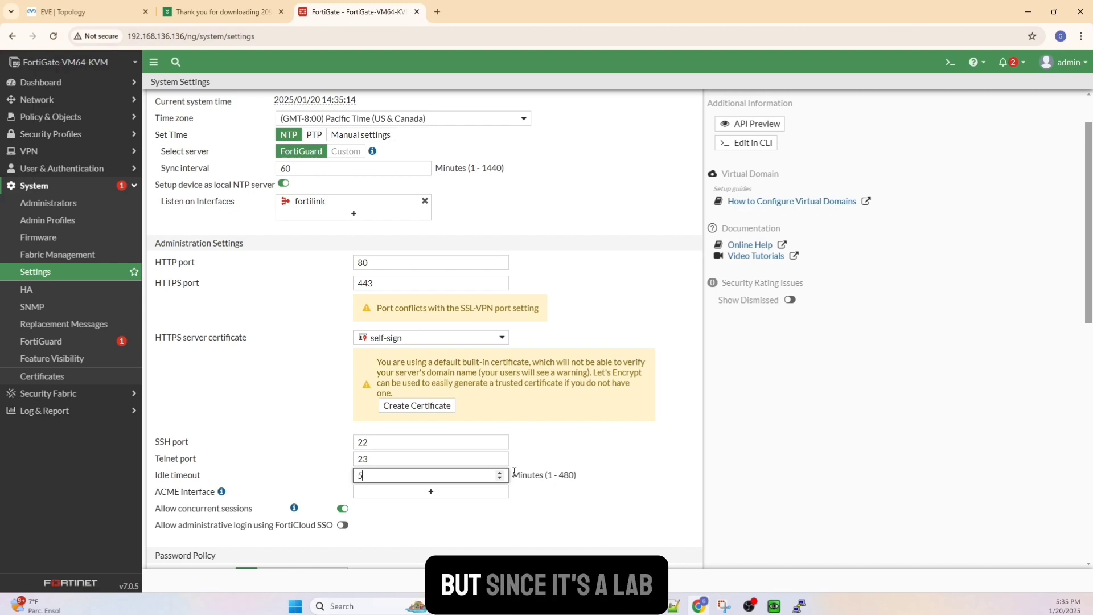
pyautogui.press('BackSpace')
pyautogui.write('480')
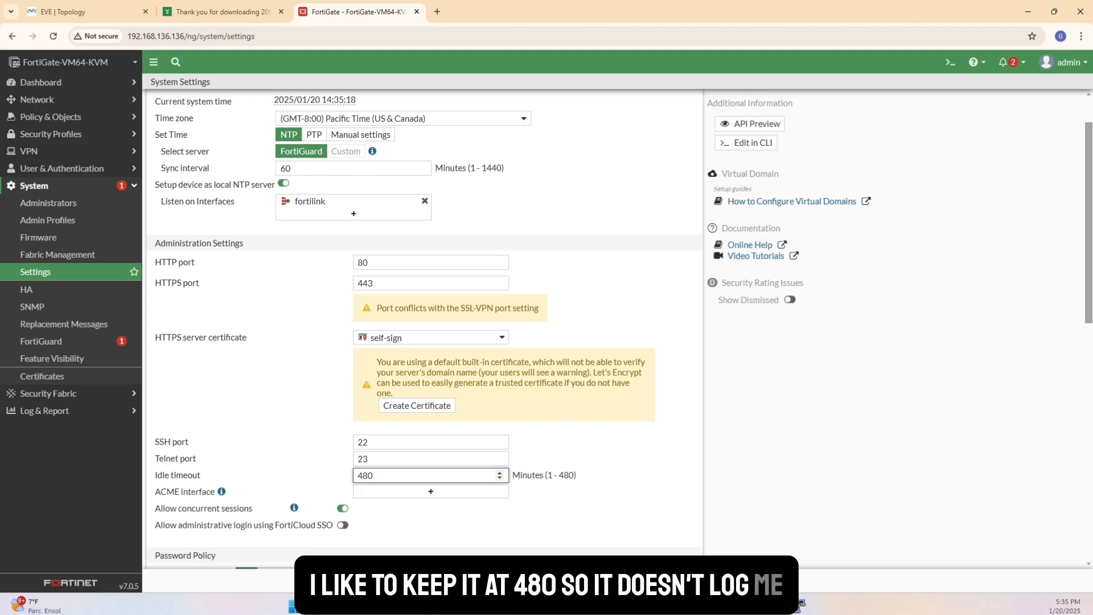
pyautogui.press('Return')
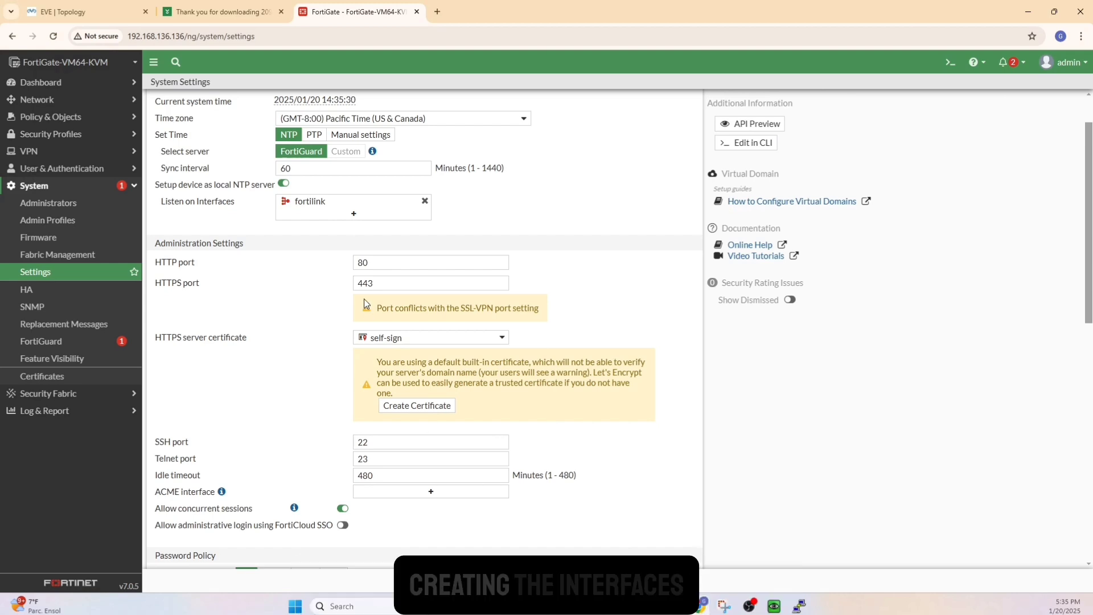
# Start creating a new interface among the firewall's network interfaces.
pyautogui.click(52, 99)
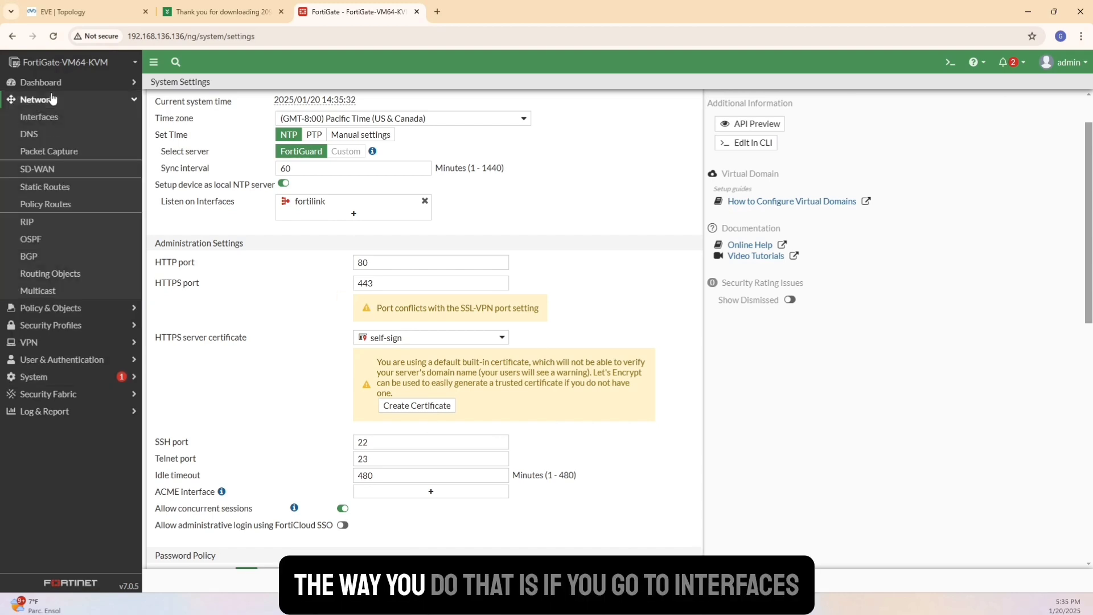
pyautogui.click(39, 117)
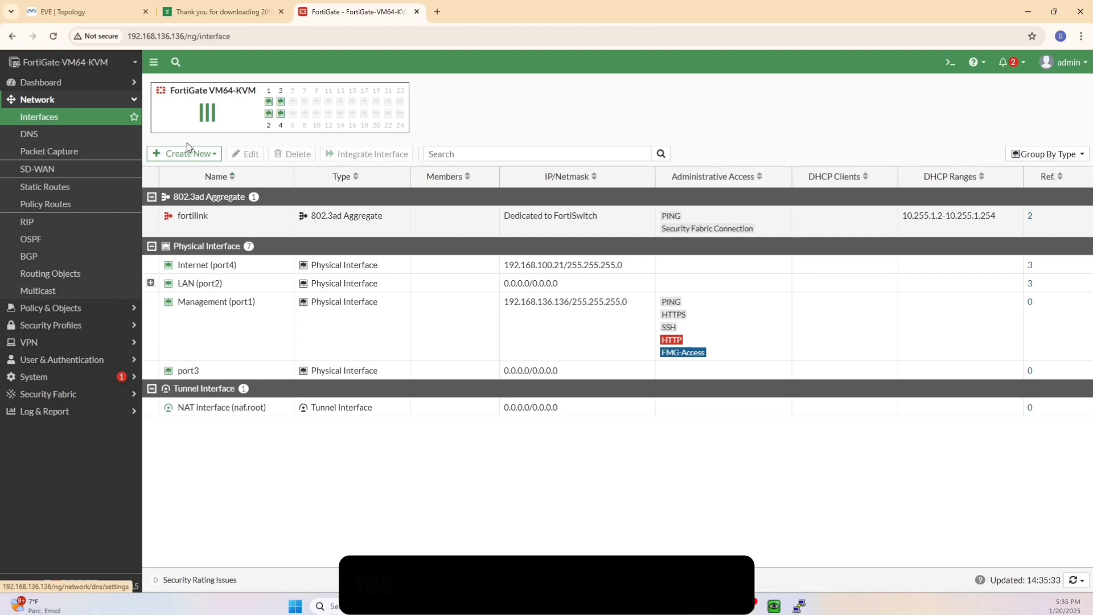
pyautogui.click(188, 153)
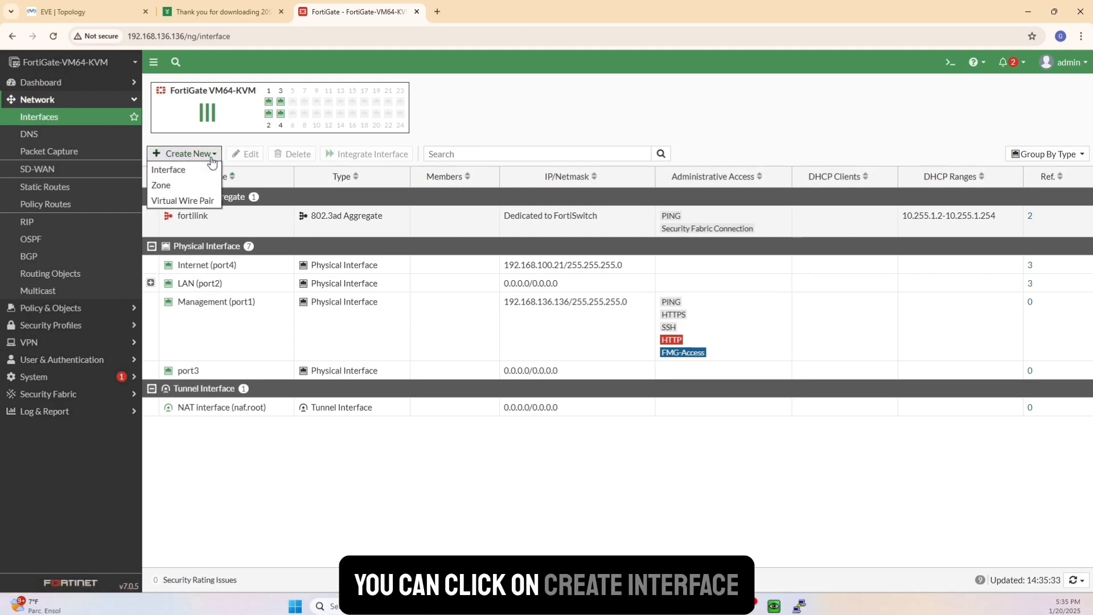
pyautogui.click(179, 169)
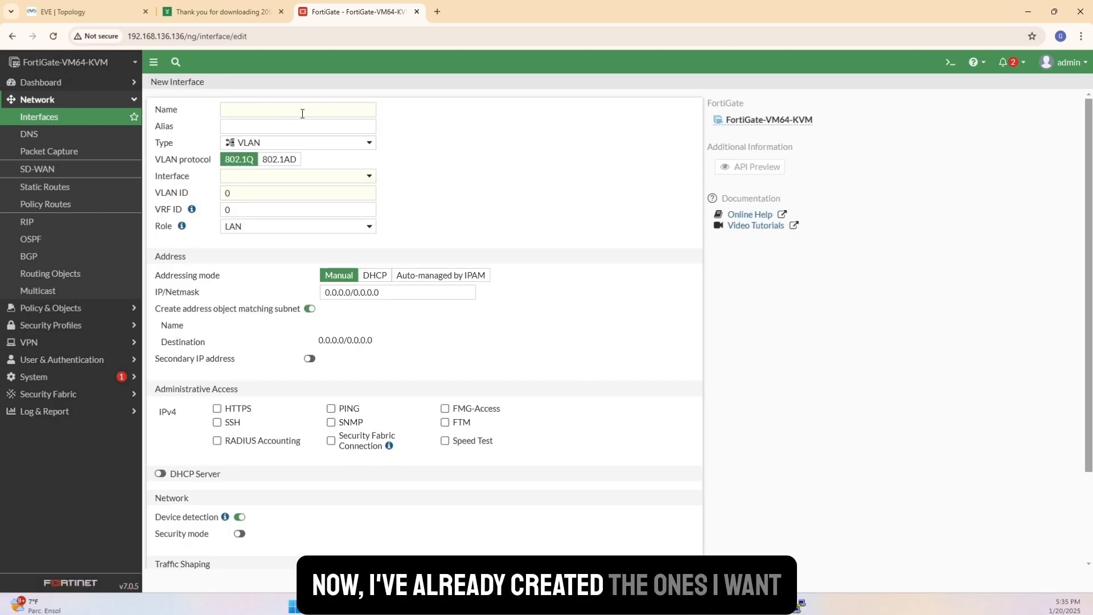
# Name the new VLAN interface "Spare Vlan", give it the alias "Test" and assign it to LAN (port2).
pyautogui.click(250, 111)
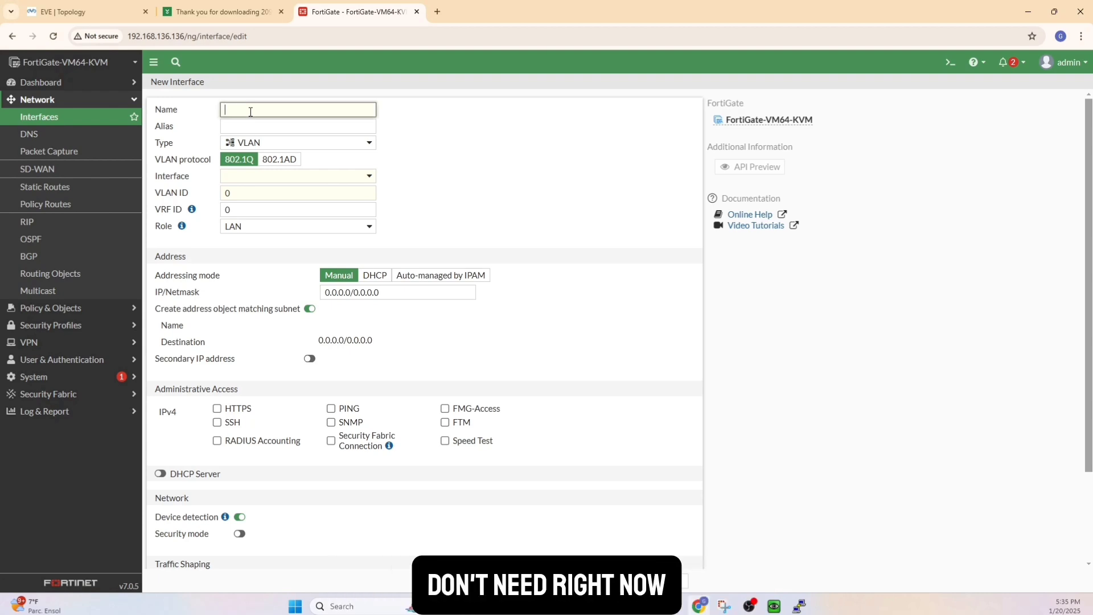
pyautogui.write('Spa')
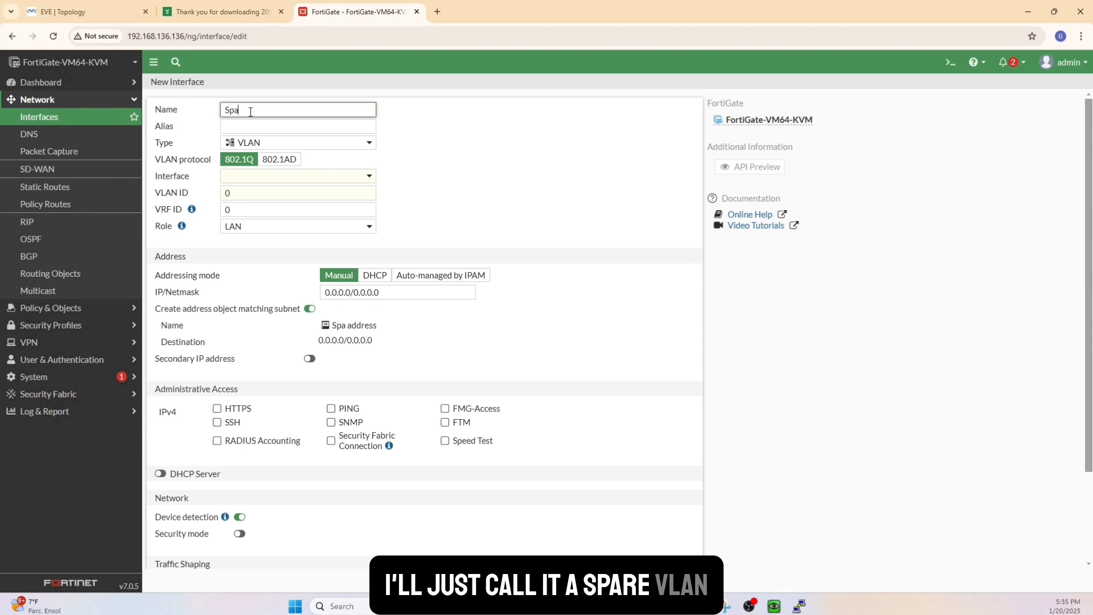
pyautogui.write('re Vlan')
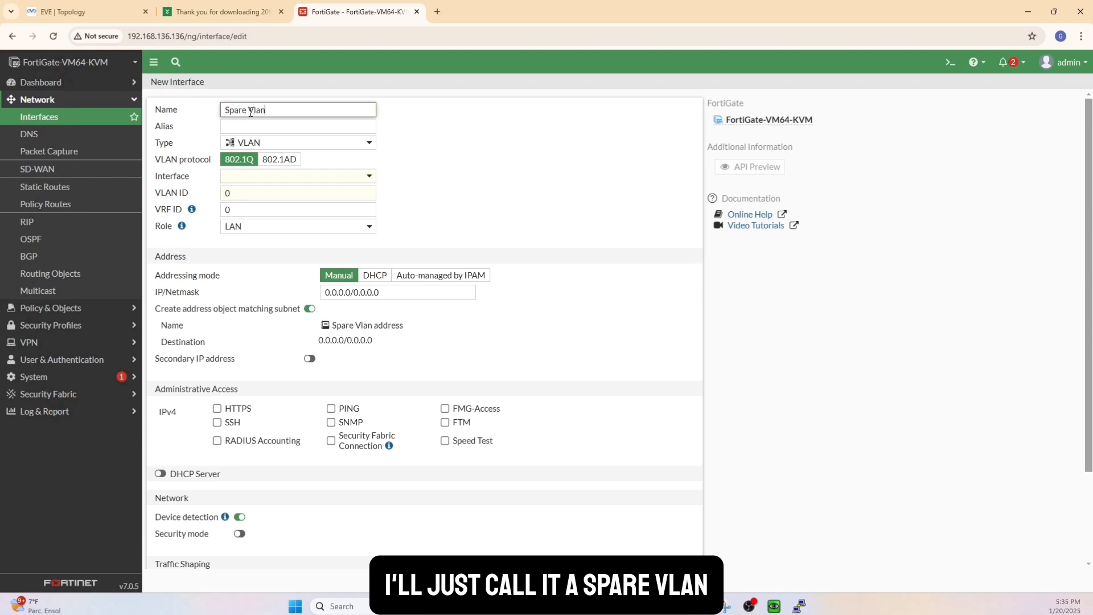
pyautogui.click(248, 128)
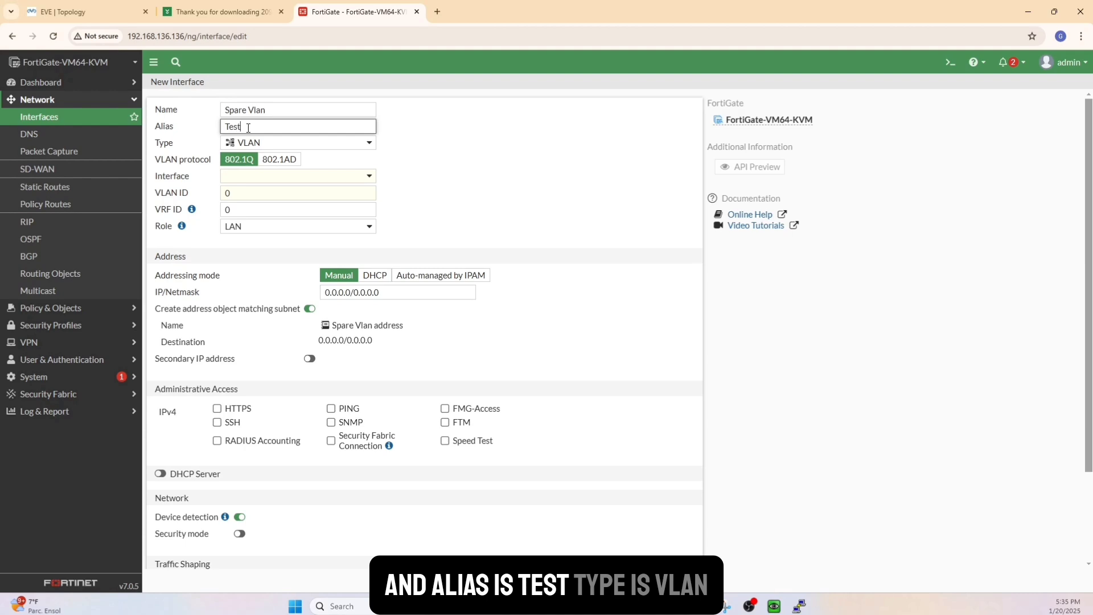
pyautogui.click(268, 172)
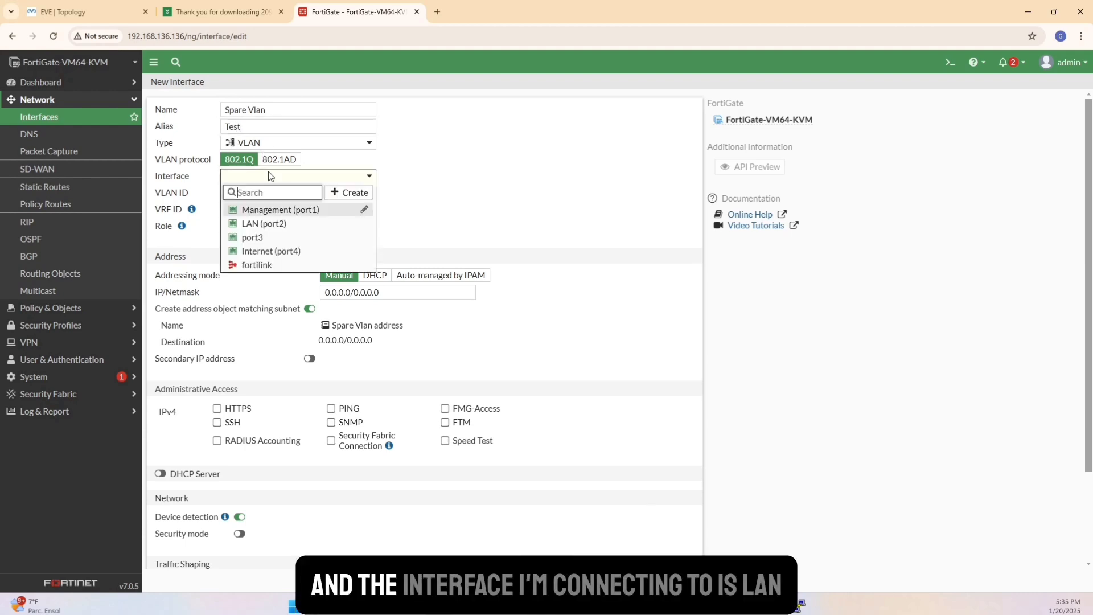
pyautogui.click(278, 225)
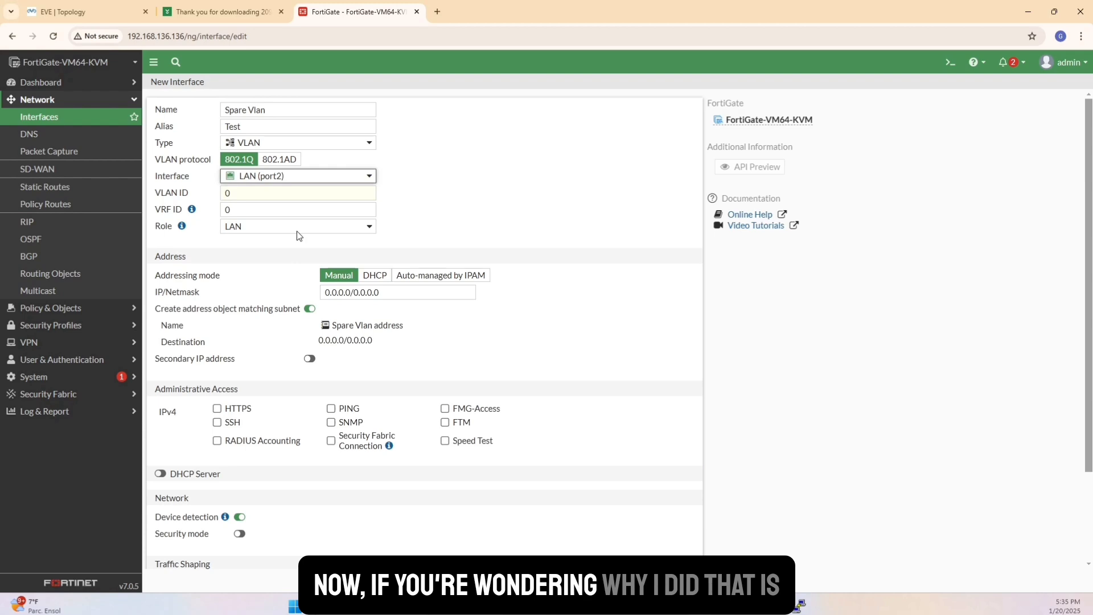
# Check in the EVE topology how the VLANs reach the firewall through the switch, and return to the FortiGate interface form.
pyautogui.click(80, 12)
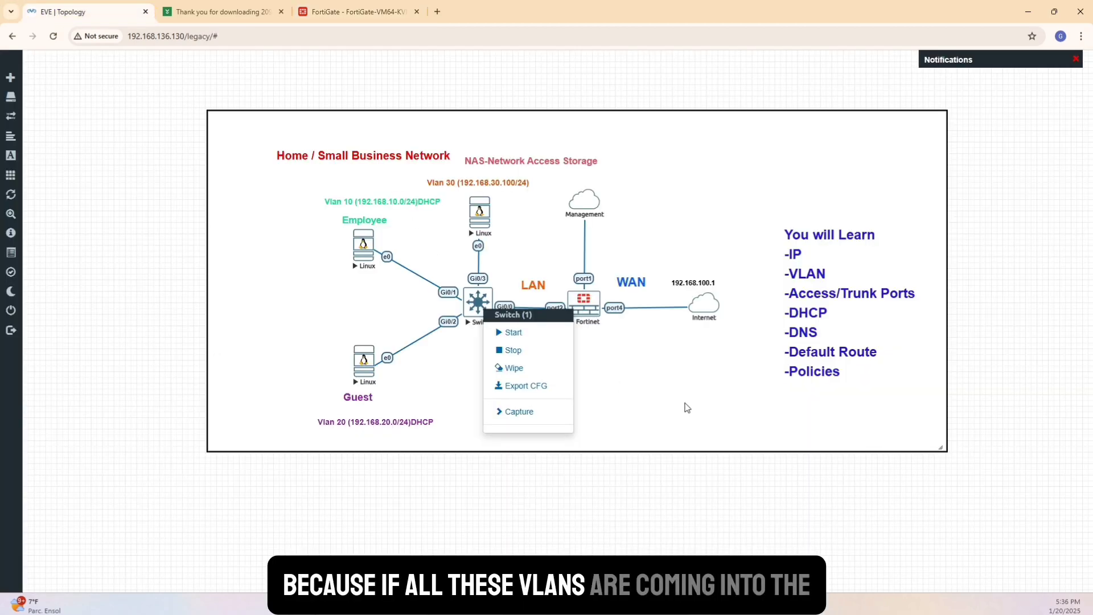
pyautogui.rightClick(634, 389)
pyautogui.click(642, 555)
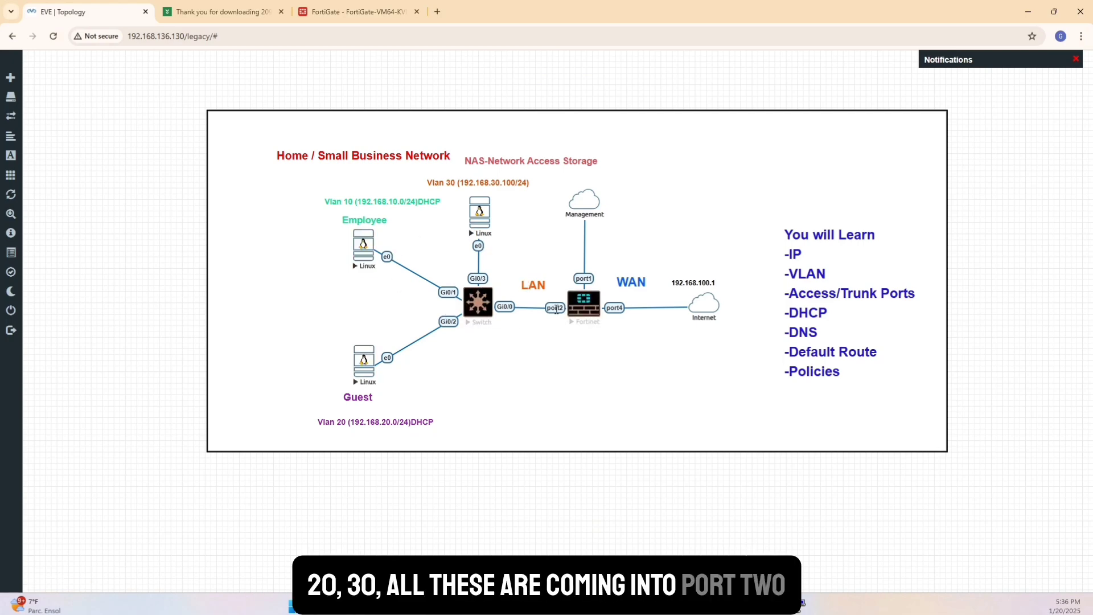
pyautogui.click(324, 11)
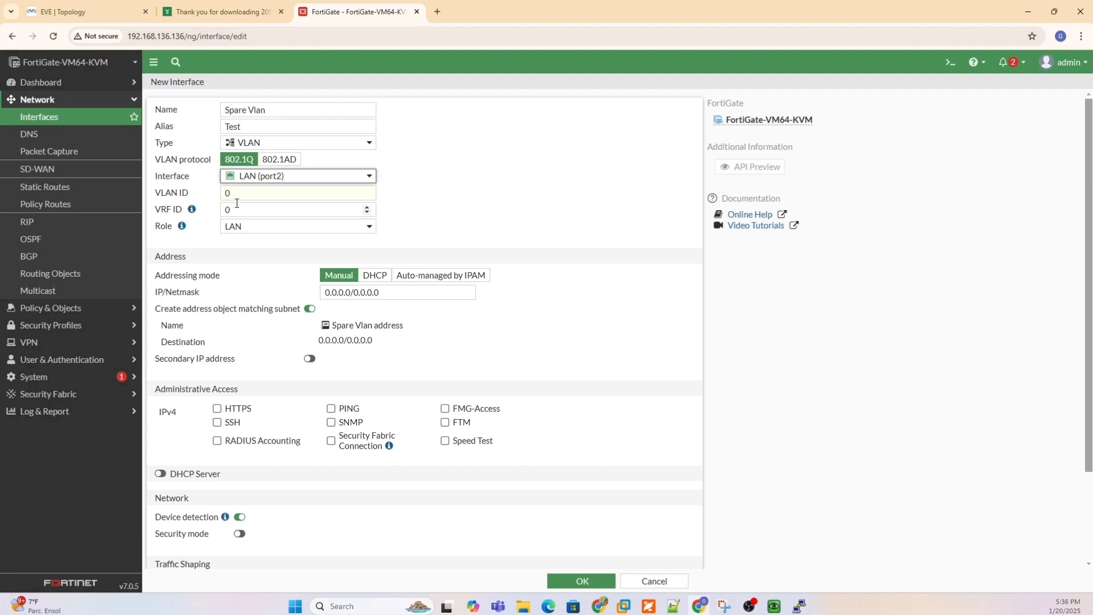
# Set the new interface's VLAN ID to 40 and its IP address to 192.168.40.254.
pyautogui.moveTo(237, 193); pyautogui.dragTo(199, 186)
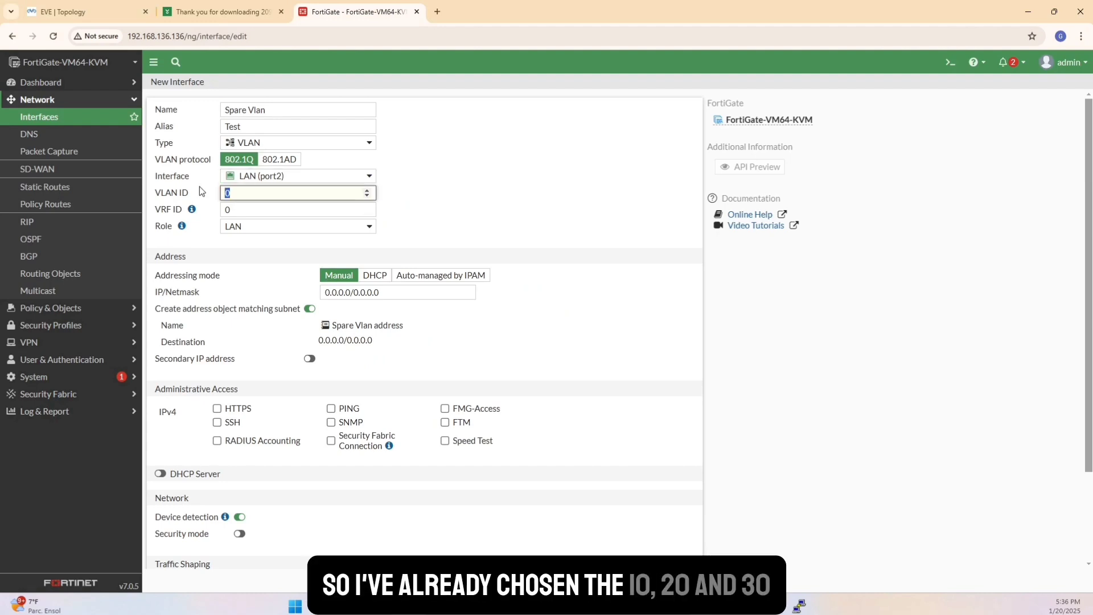
pyautogui.write('40')
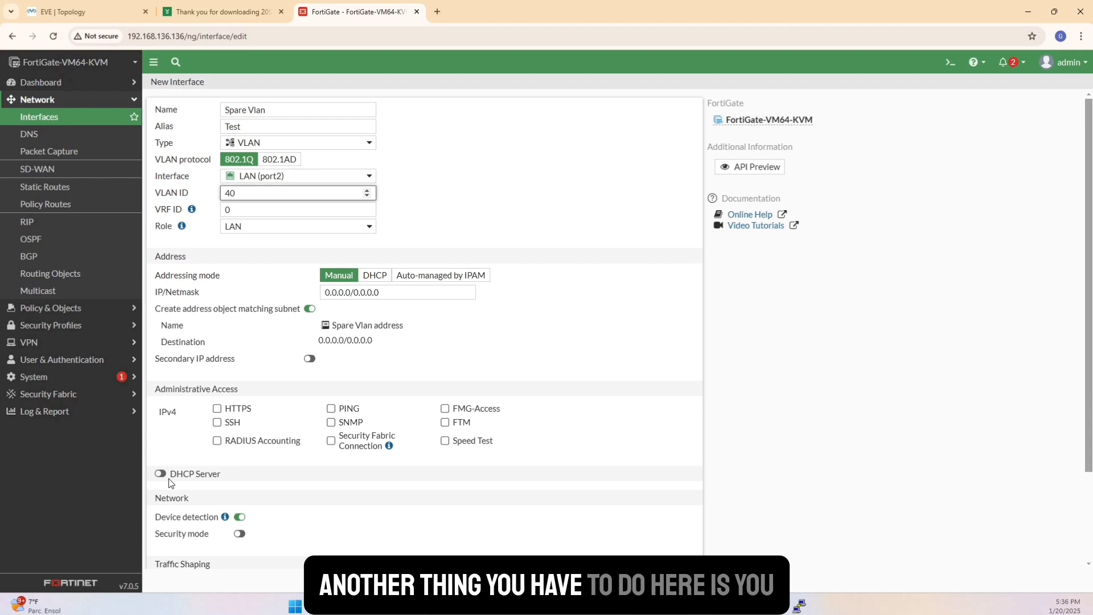
pyautogui.click(354, 293)
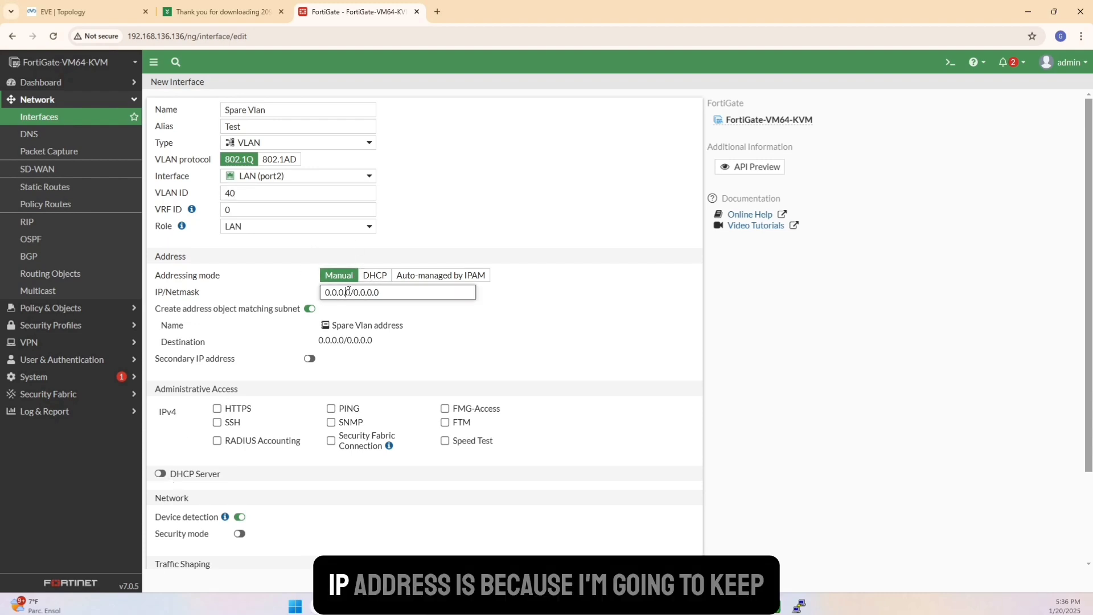
pyautogui.doubleClick(348, 292)
pyautogui.write('192.168')
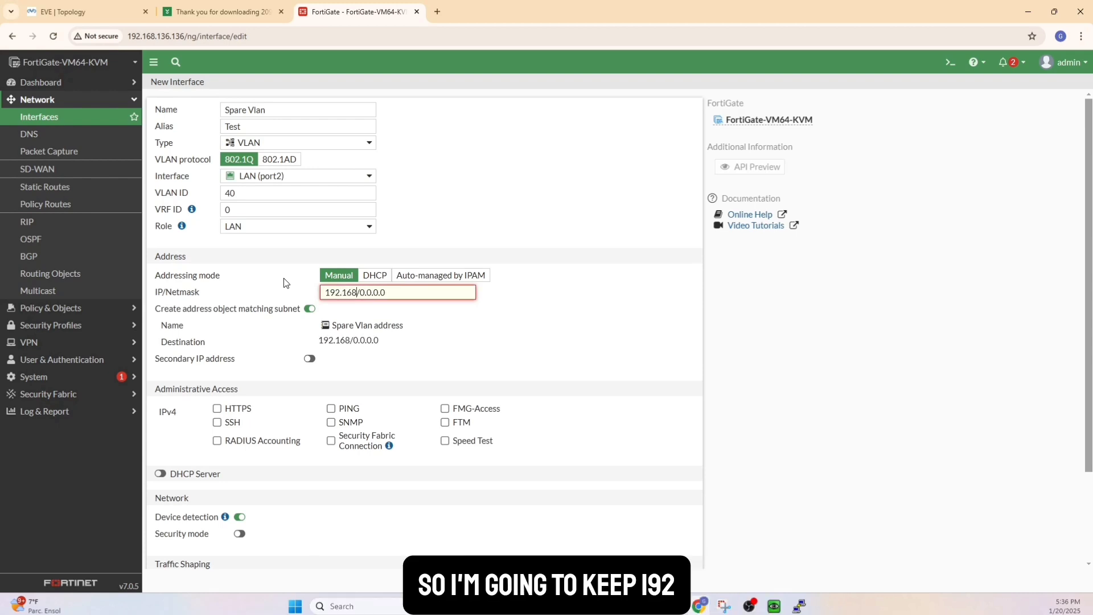
pyautogui.write('.40')
pyautogui.write('.25')
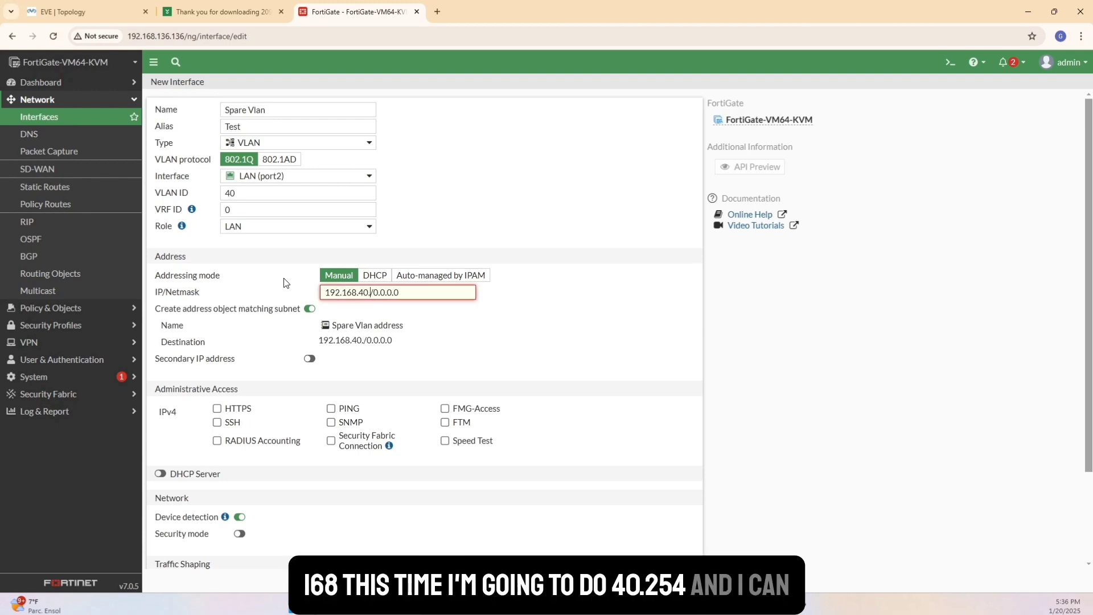
pyautogui.write('4')
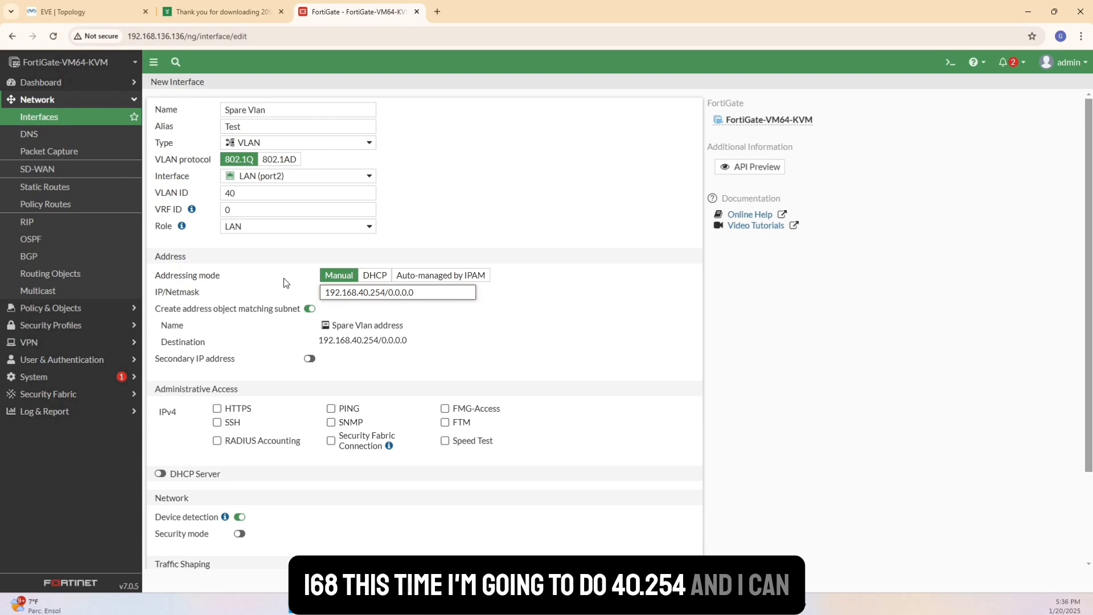
# Set the netmask of the interface address to /24 and allow PING as IPv4 administrative access.
pyautogui.press('Right')
pyautogui.press('Right')
pyautogui.press('Right')
pyautogui.press('Right')
pyautogui.press('Right')
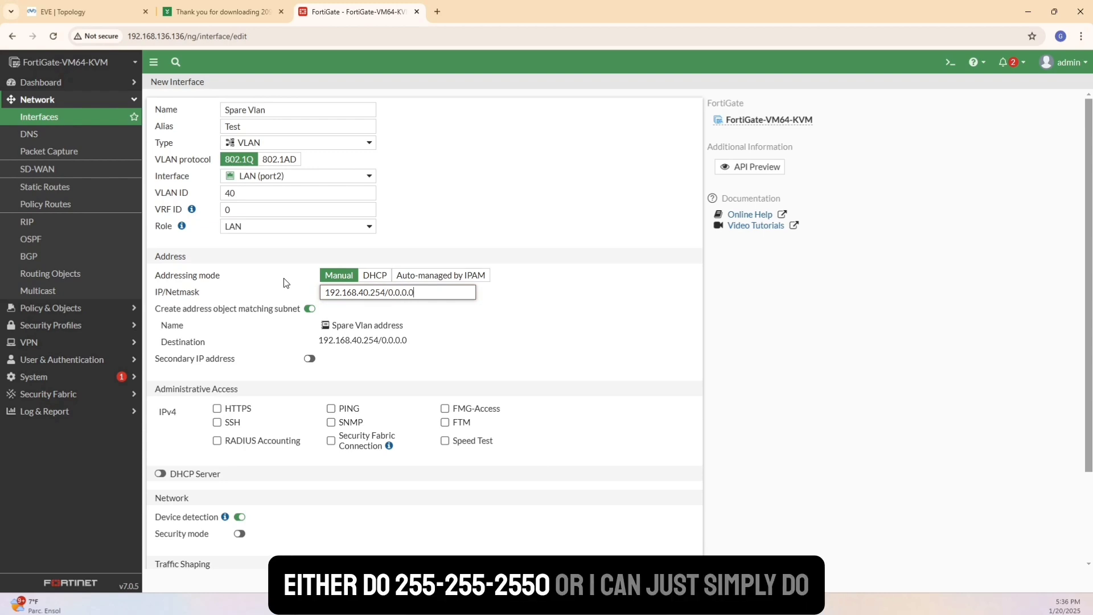
pyautogui.press('BackSpace')
pyautogui.press('BackSpace')
pyautogui.press('BackSpace')
pyautogui.press('BackSpace')
pyautogui.press('BackSpace')
pyautogui.press('BackSpace')
pyautogui.press('BackSpace')
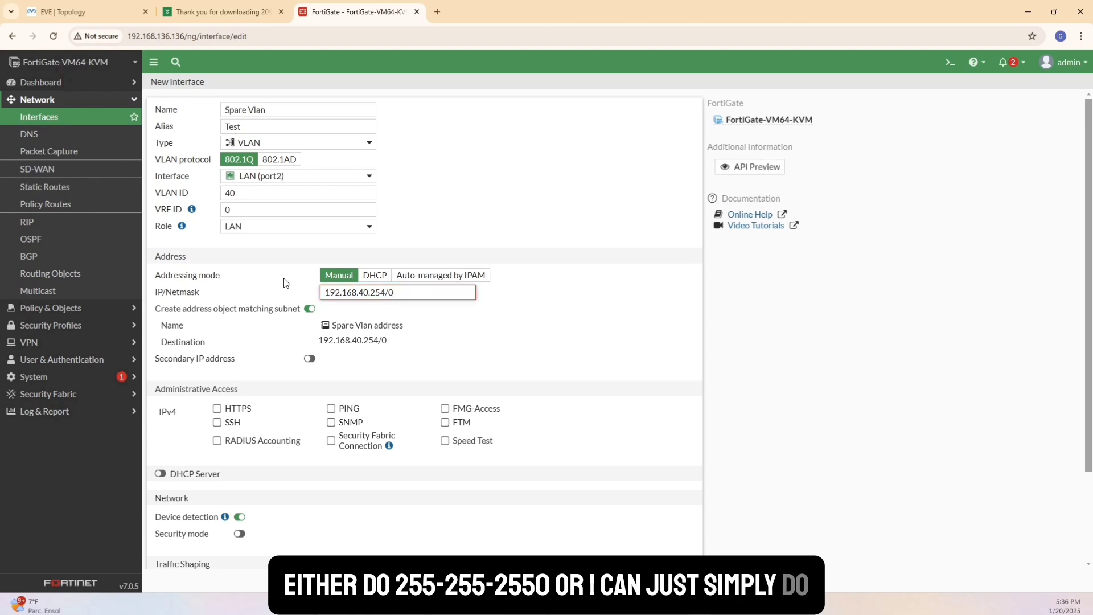
pyautogui.write('24')
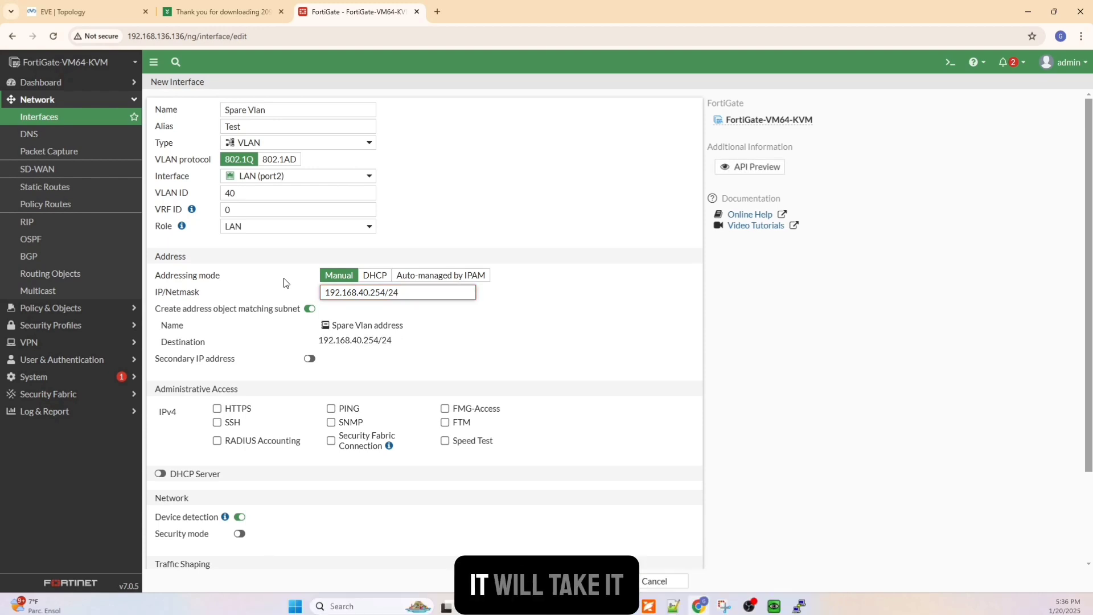
pyautogui.click(662, 323)
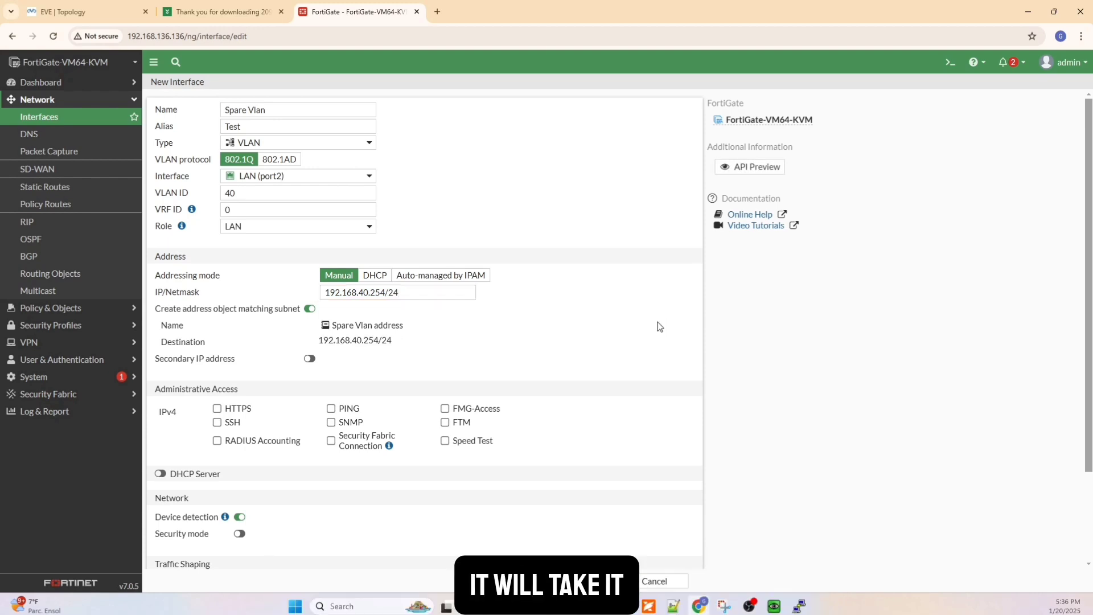
pyautogui.click(332, 409)
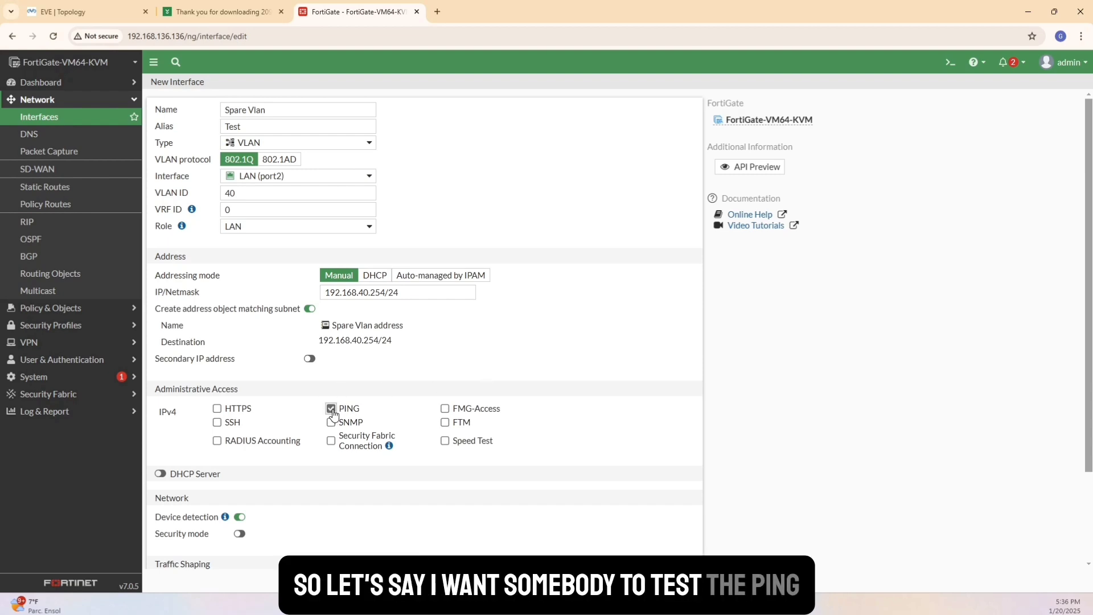
# Enable the DHCP server on the interface with the address range 192.168.40.101-192.168.40.150.
pyautogui.click(161, 474)
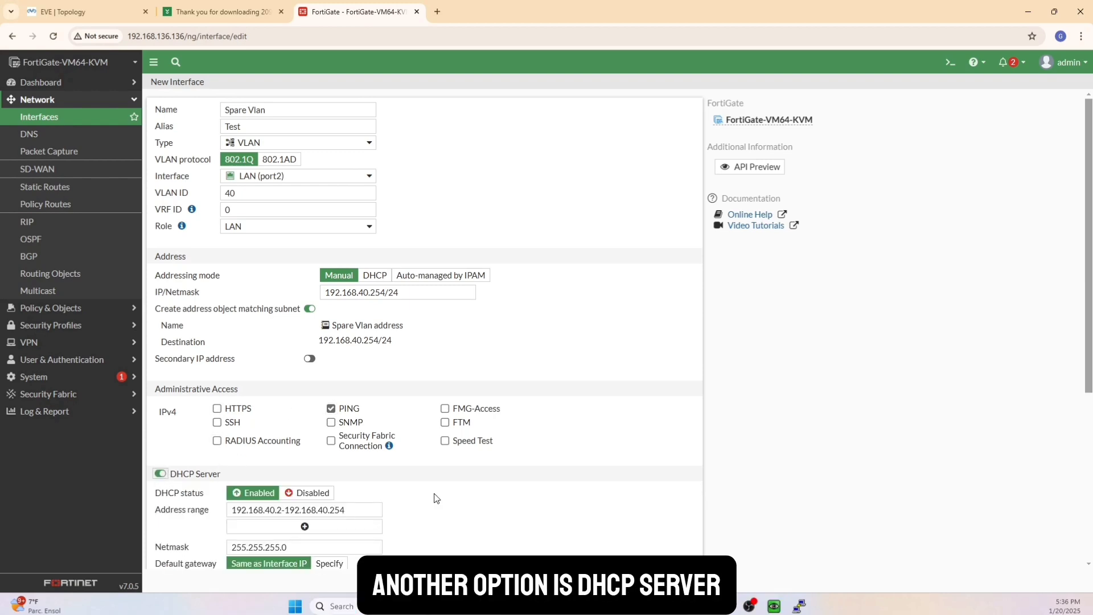
pyautogui.scroll(-1, 436, 498)
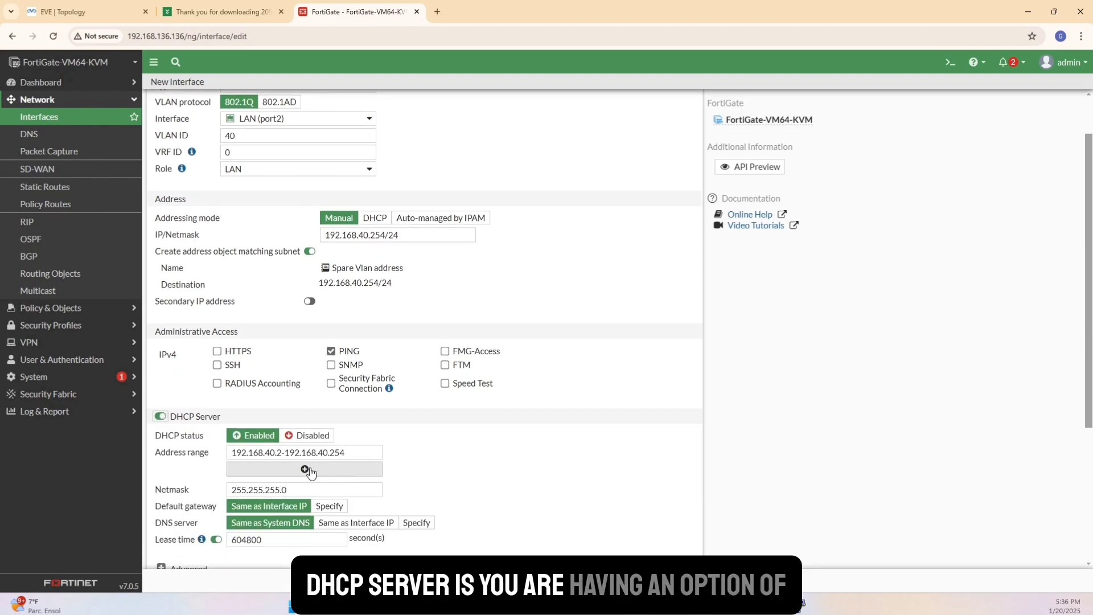
pyautogui.click(281, 453)
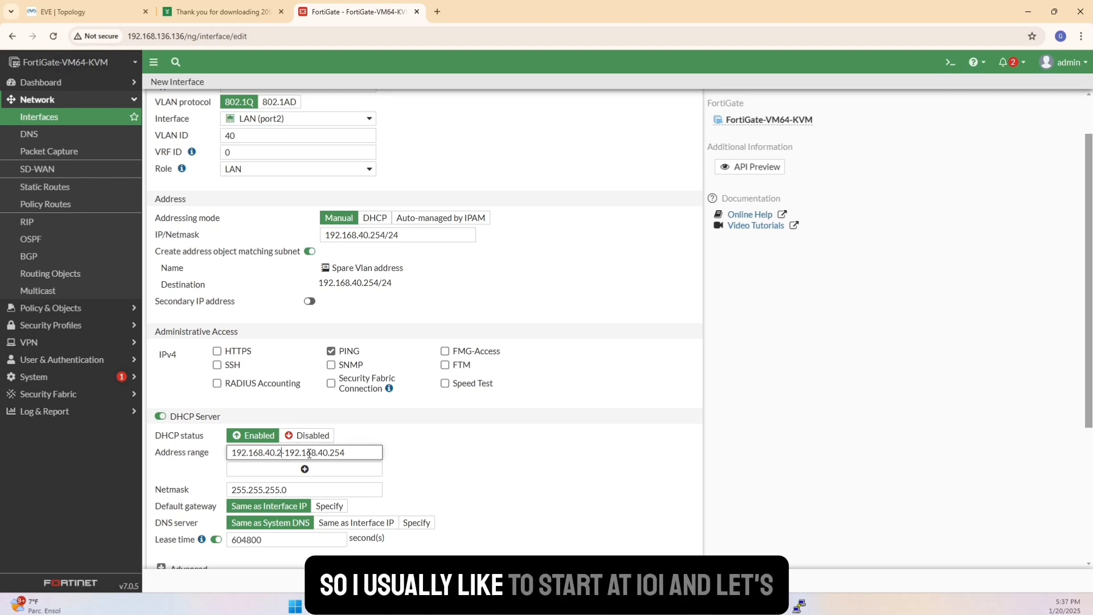
pyautogui.press('BackSpace')
pyautogui.press('BackSpace')
pyautogui.write('.101')
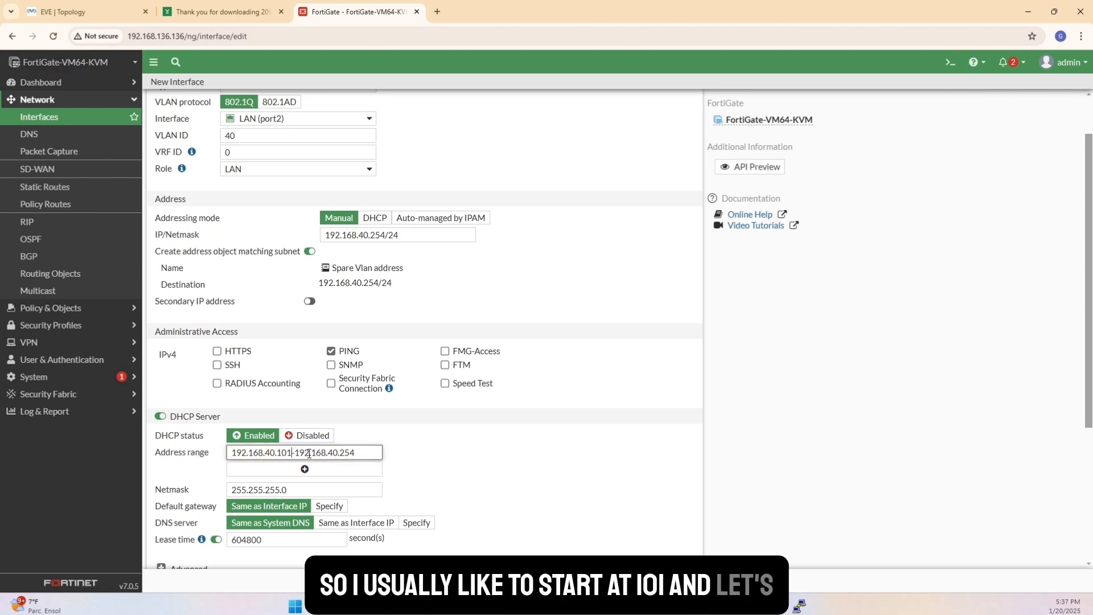
pyautogui.moveTo(355, 453); pyautogui.dragTo(343, 454)
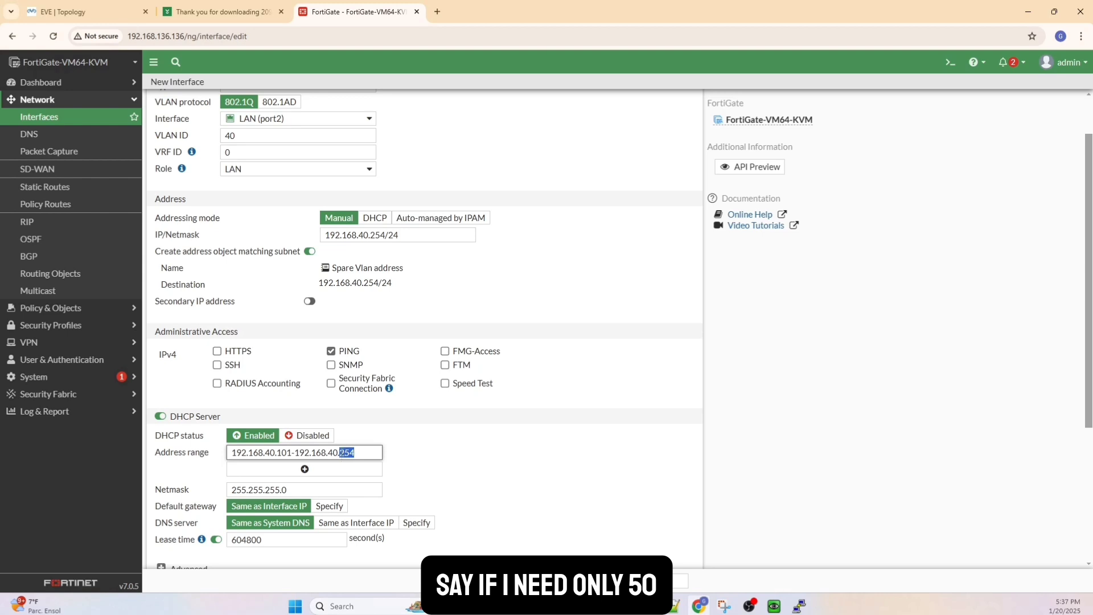
pyautogui.write('150')
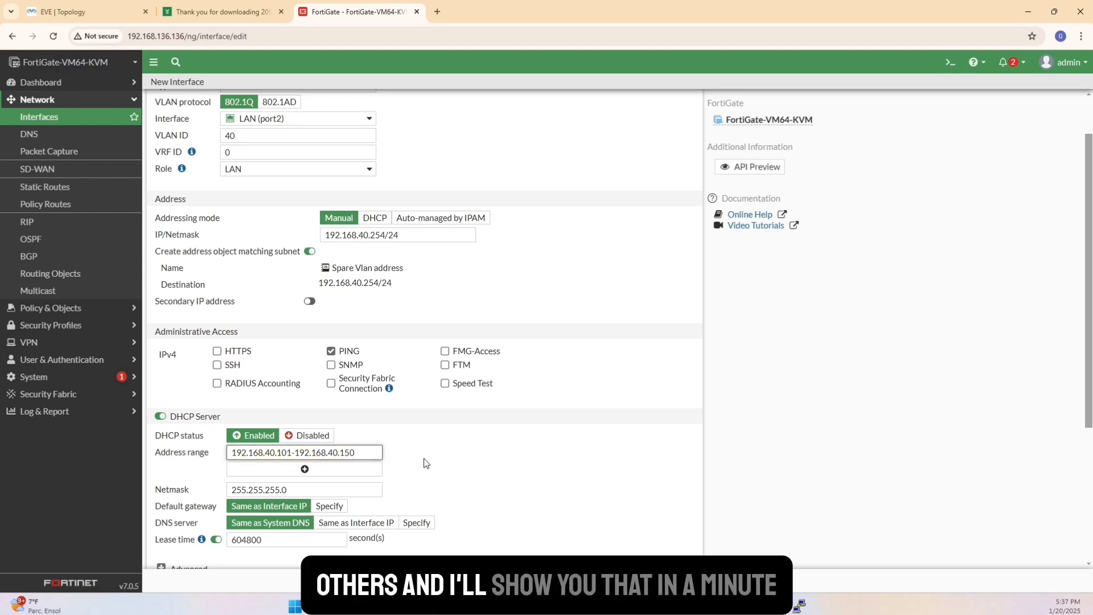
# Save the new VLAN 40 interface and expand LAN (port2) in the interface list to show its VLANs.
pyautogui.scroll(-2, 424, 463)
pyautogui.scroll(-2, 424, 463)
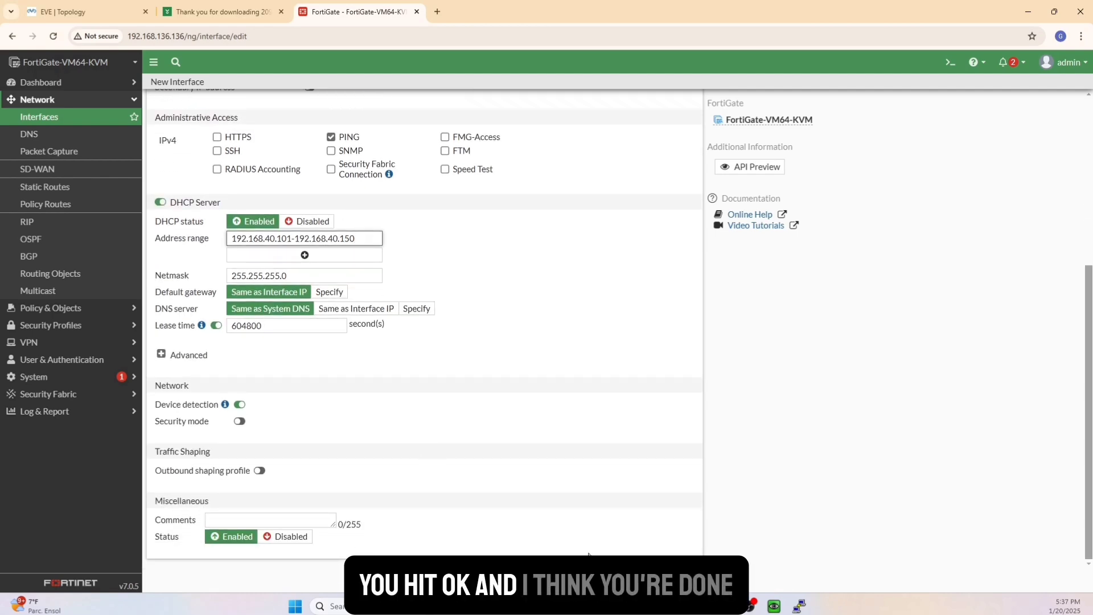
pyautogui.click(589, 580)
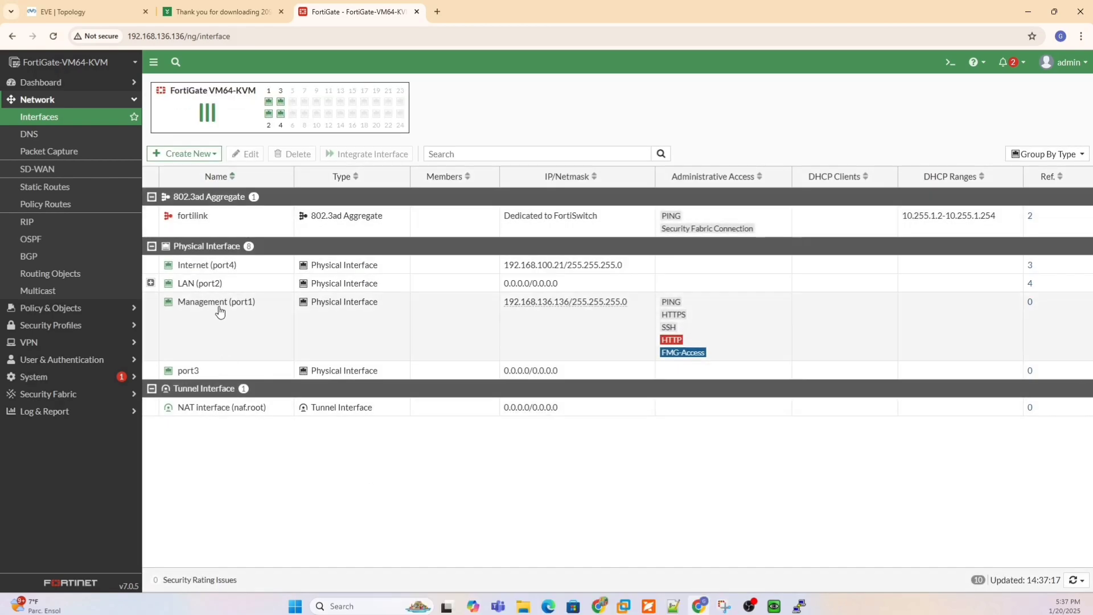
pyautogui.click(150, 282)
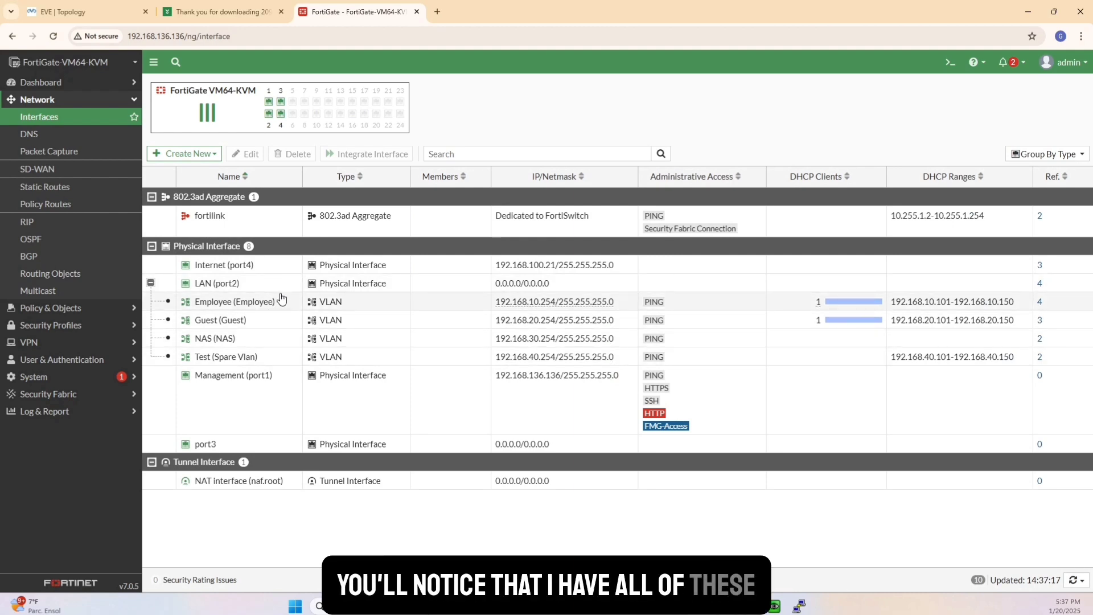
# Review the Employee VLAN interface's address and DHCP settings, compare them with the EVE topology, and return to the FortiGate.
pyautogui.click(247, 306)
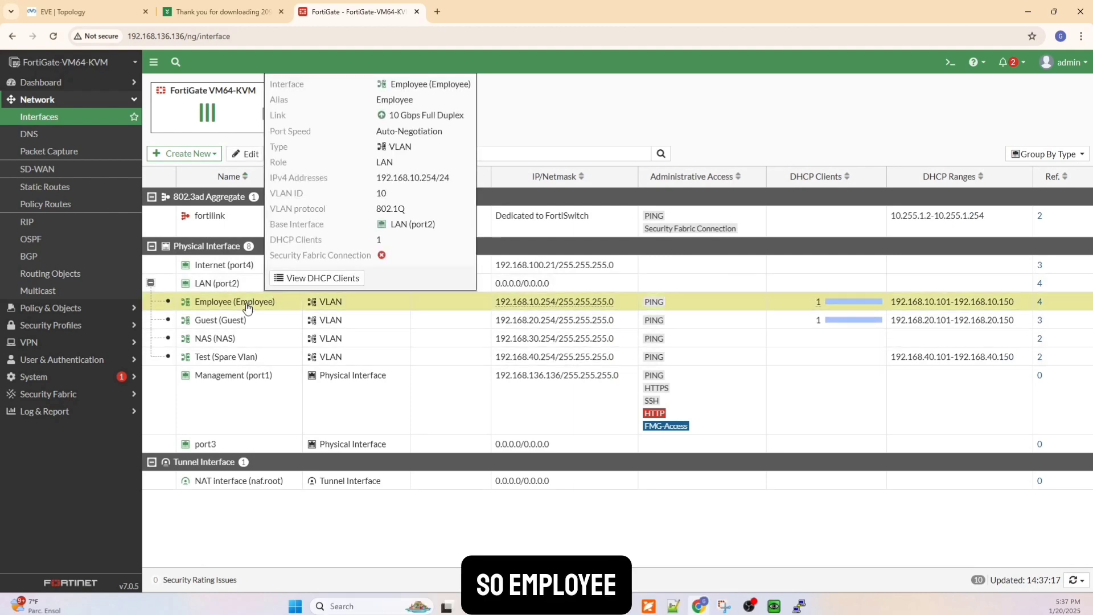
pyautogui.click(242, 155)
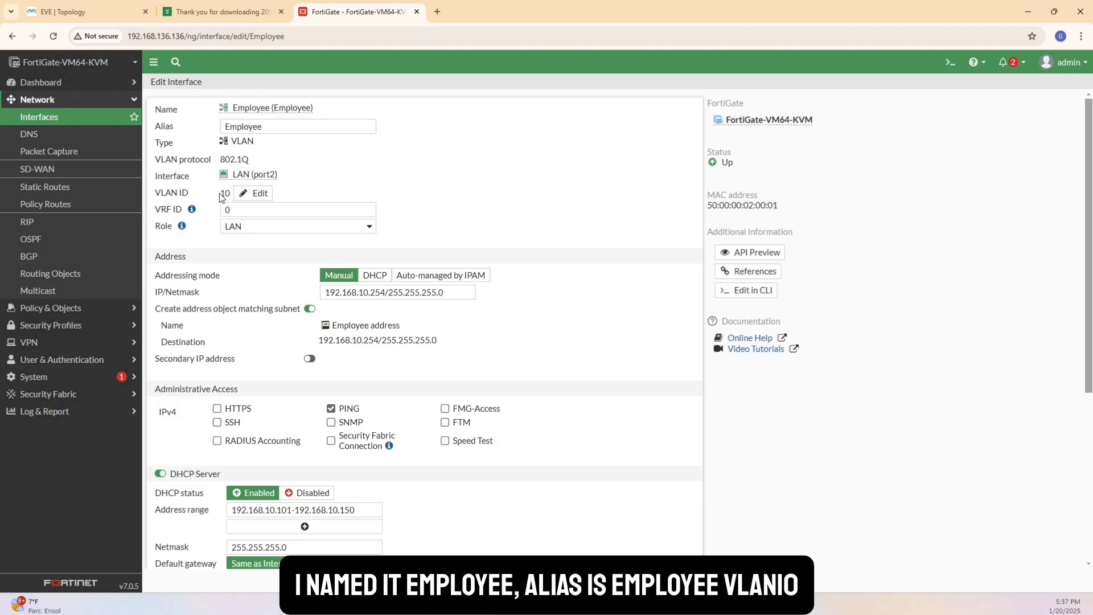
pyautogui.click(360, 292)
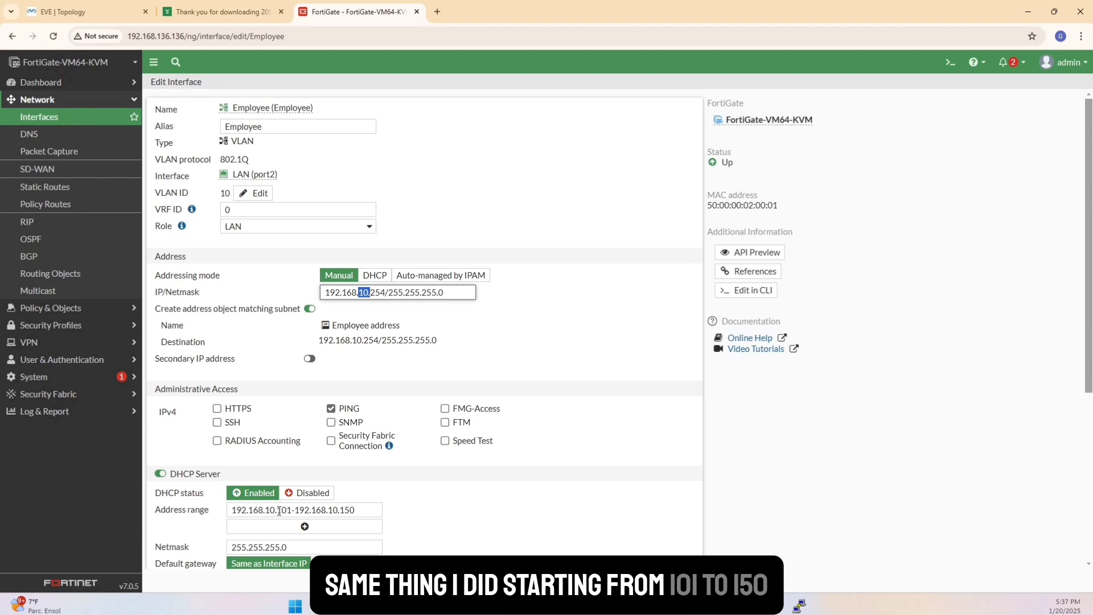
pyautogui.scroll(-3, 422, 521)
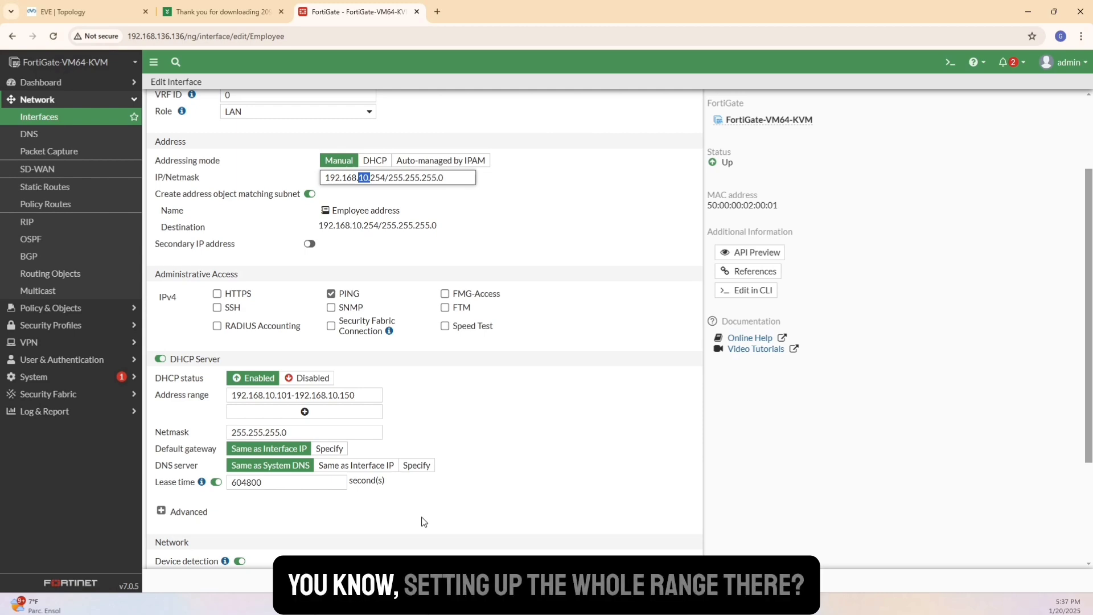
pyautogui.scroll(-4, 423, 522)
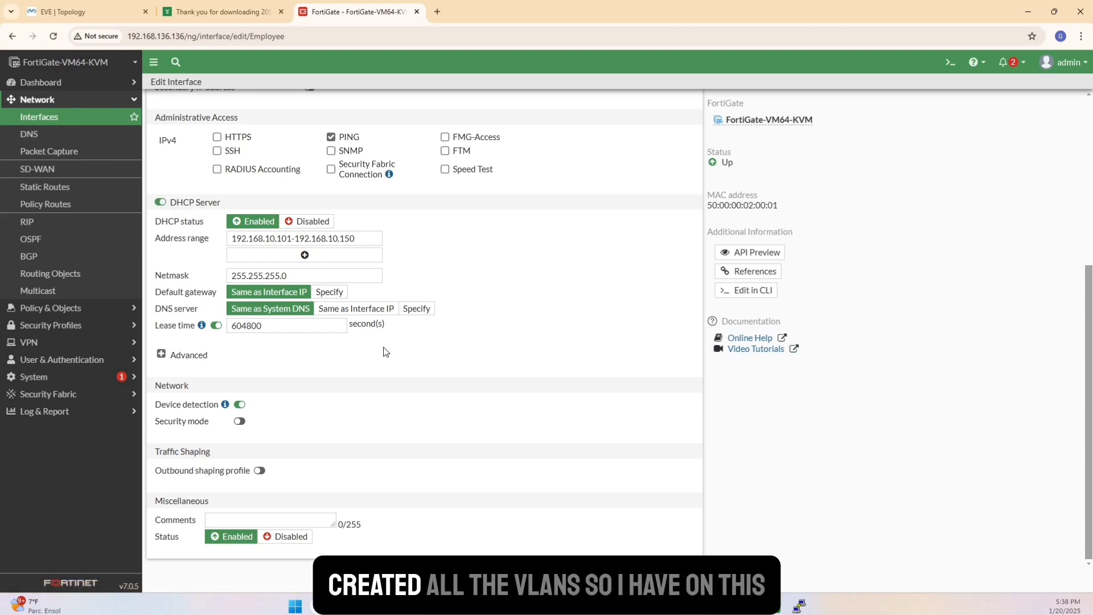
pyautogui.click(86, 12)
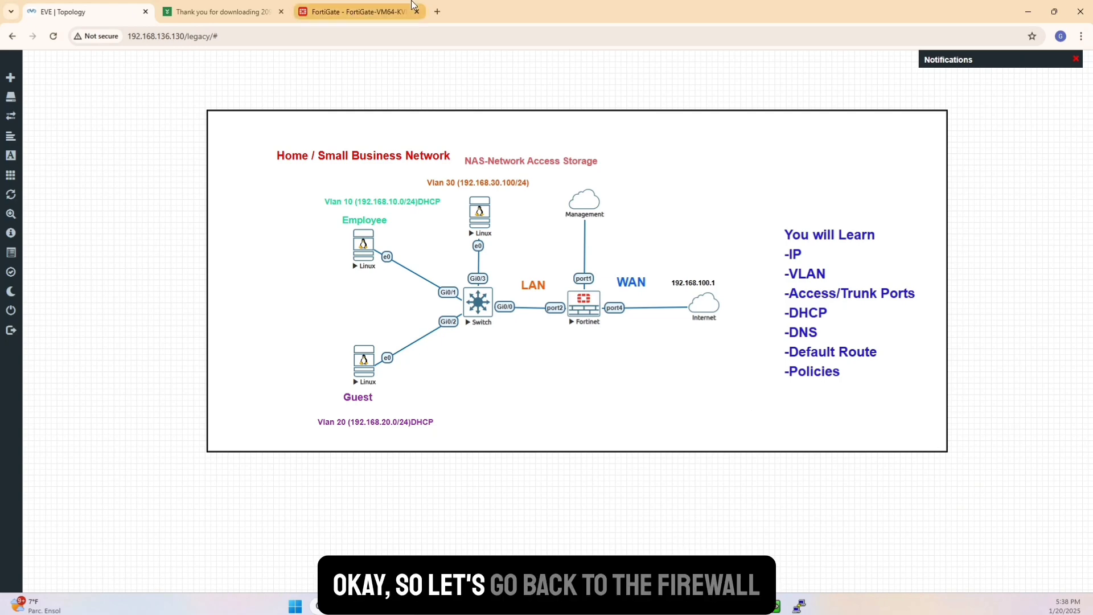
pyautogui.click(353, 12)
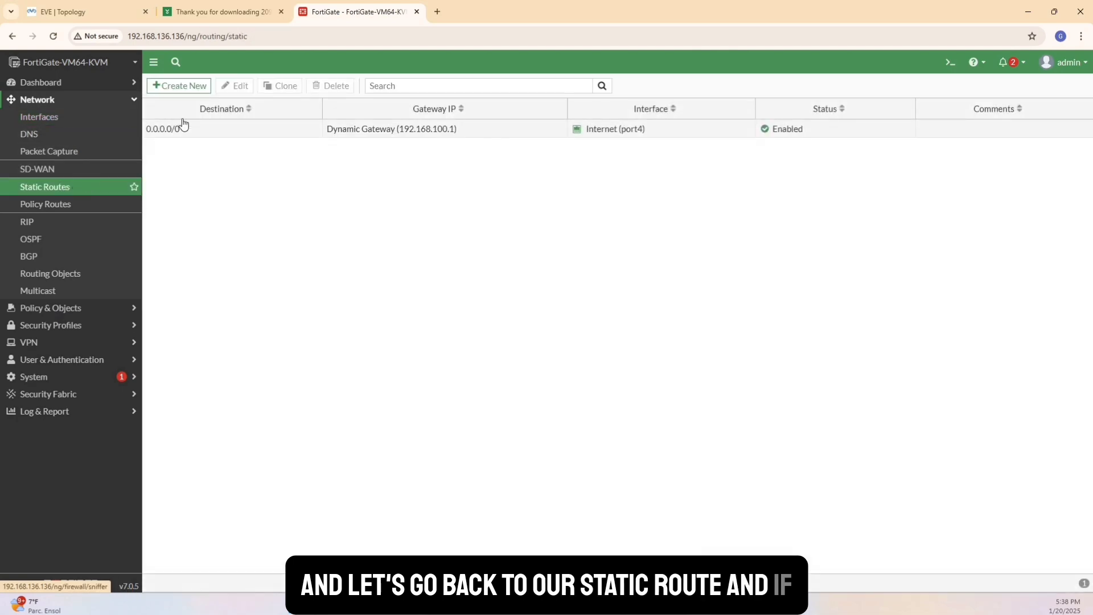
# Open the 0.0.0.0/0 static route for editing and check its outgoing interface, Internet (port4), against the EVE topology.
pyautogui.click(208, 131)
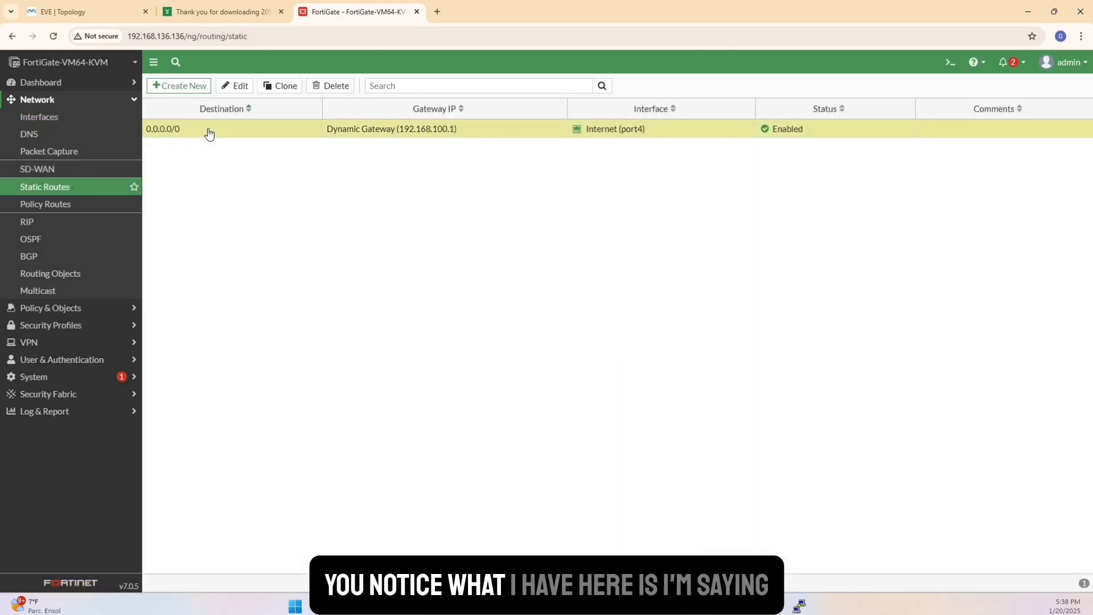
pyautogui.click(233, 86)
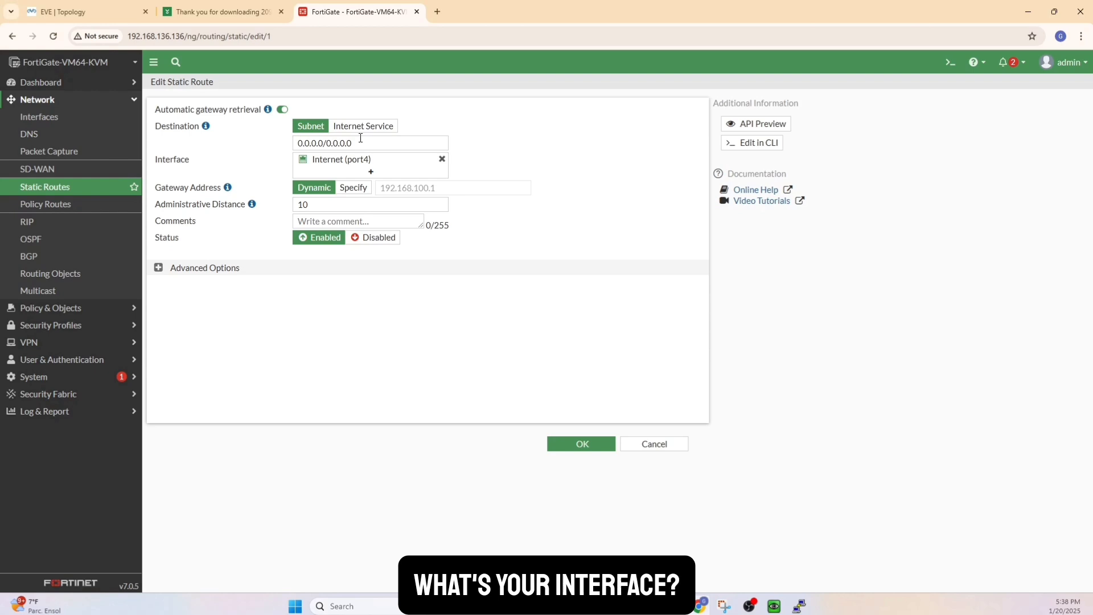
pyautogui.moveTo(360, 166)
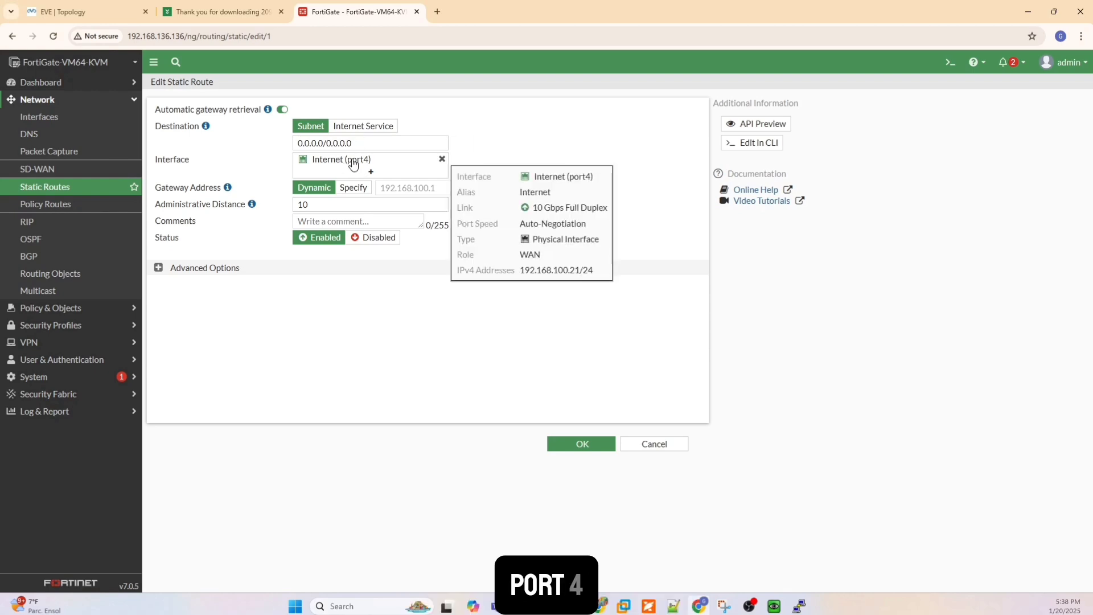
pyautogui.click(72, 7)
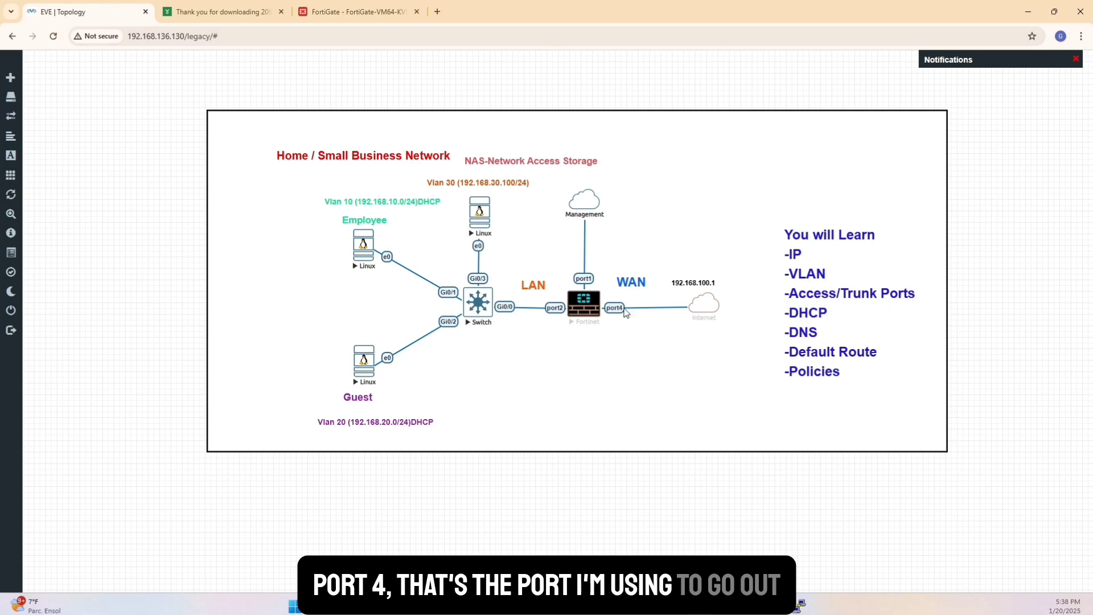
pyautogui.click(338, 13)
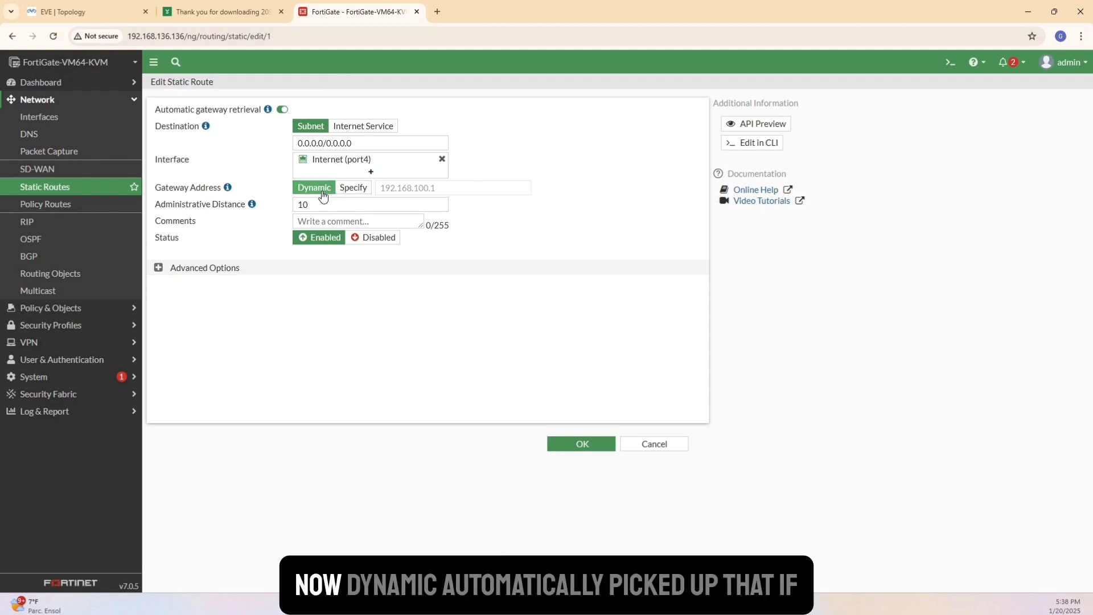
# Try the Specify option for the default route's gateway address, switch it back to Dynamic and save the route.
pyautogui.click(353, 188)
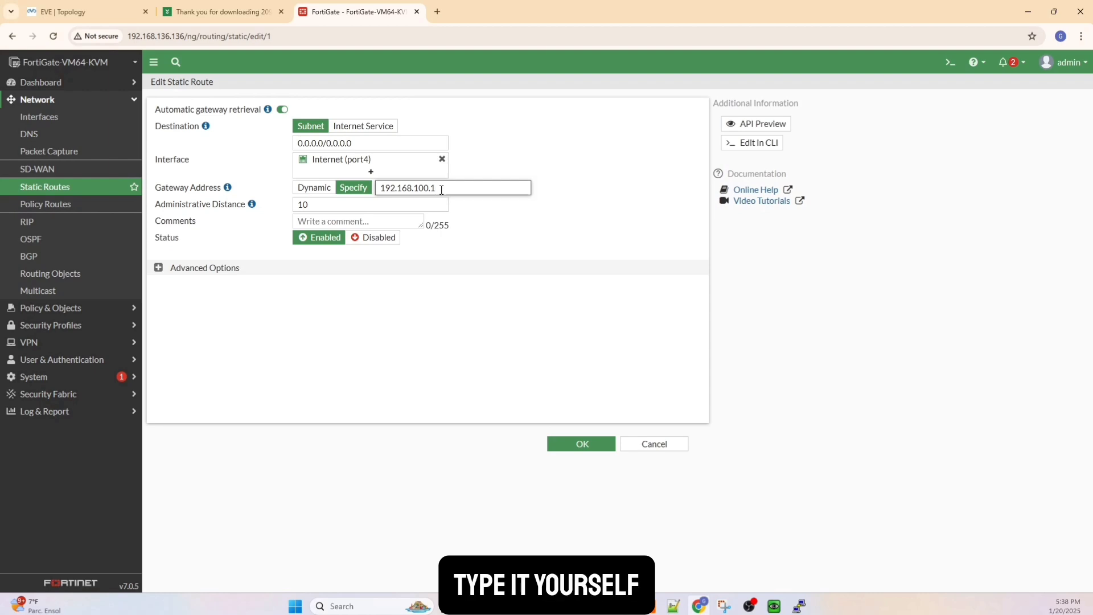
pyautogui.click(316, 189)
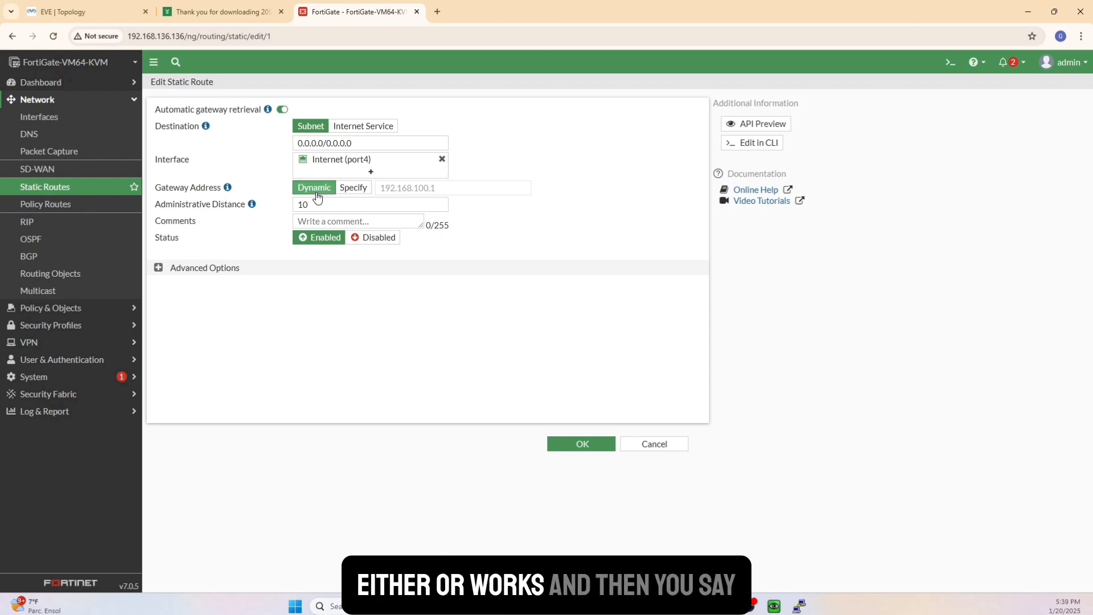
pyautogui.click(582, 444)
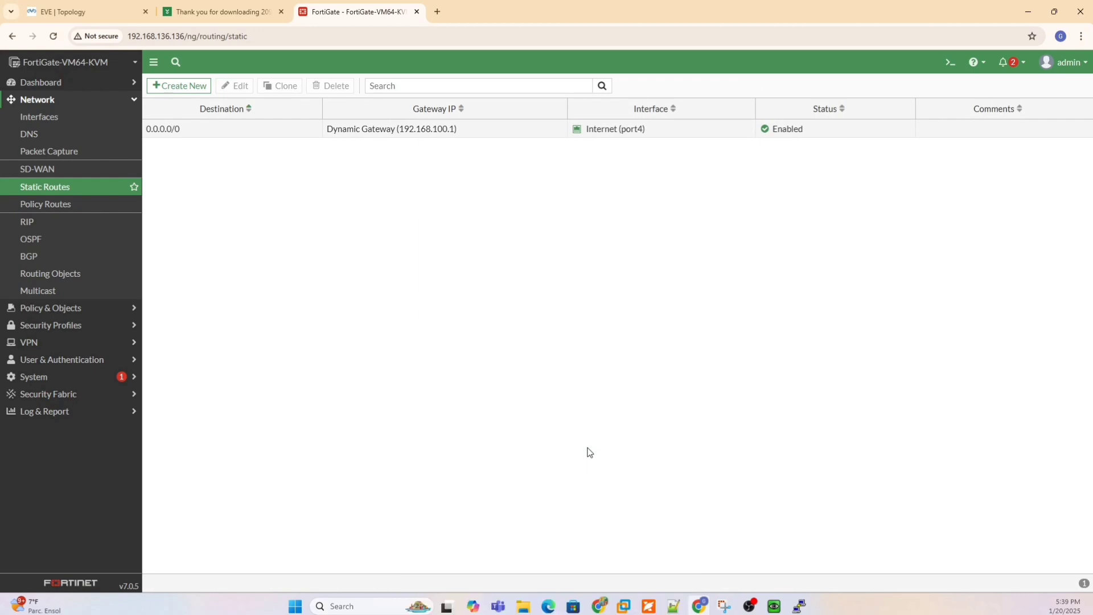
# In the DNS settings, switch to specified DNS servers, set the secondary server to 1.1.1.1 and apply the change.
pyautogui.click(55, 139)
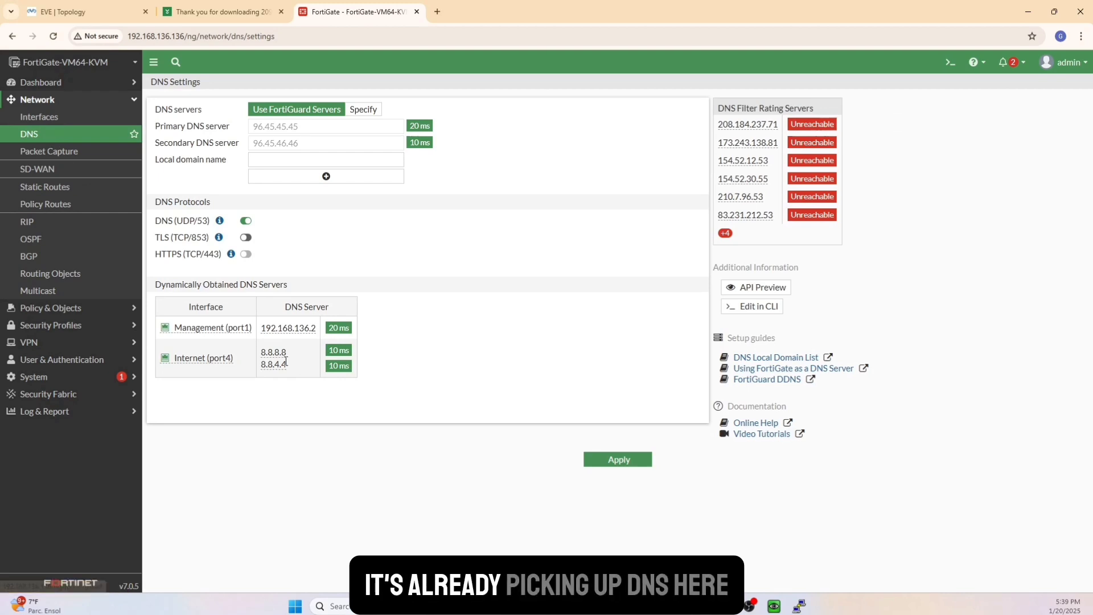
pyautogui.moveTo(276, 354)
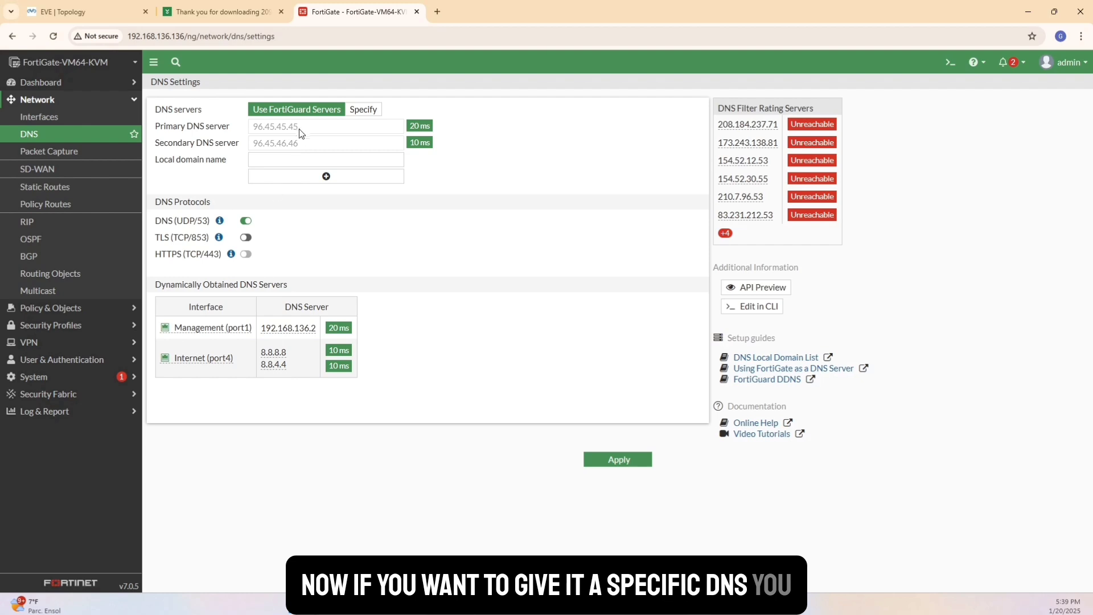
pyautogui.click(364, 110)
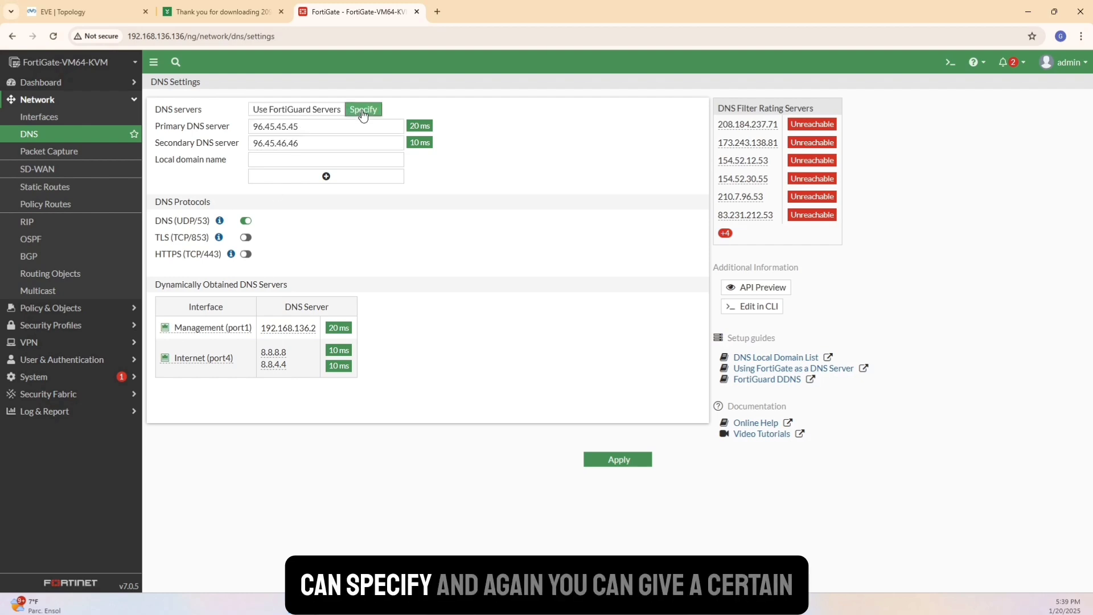
pyautogui.doubleClick(306, 126)
pyautogui.moveTo(315, 141); pyautogui.dragTo(243, 144)
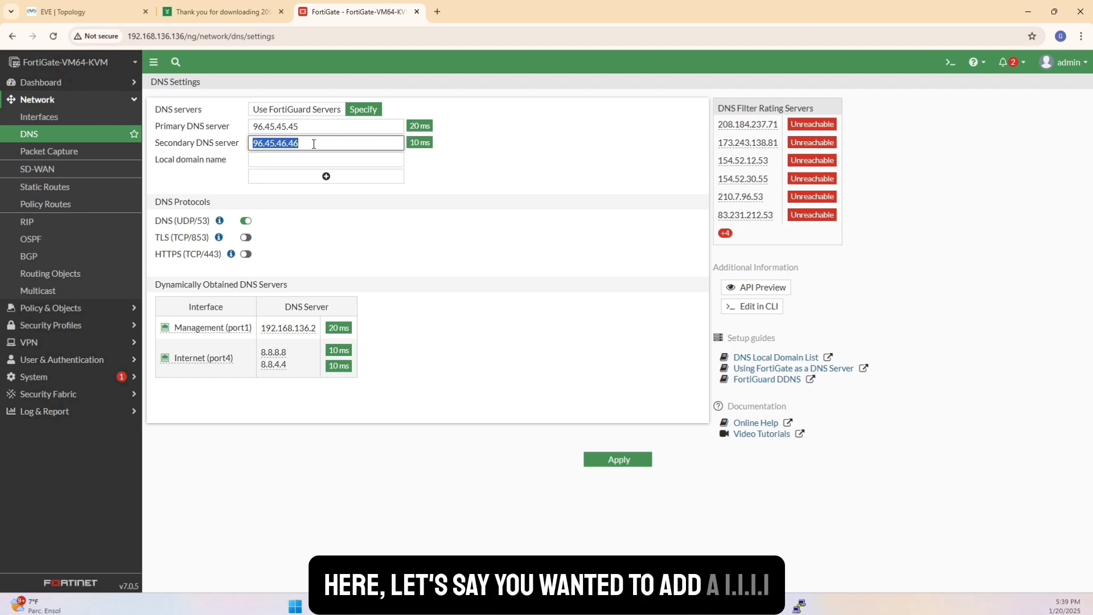
pyautogui.write('1.1.1.1')
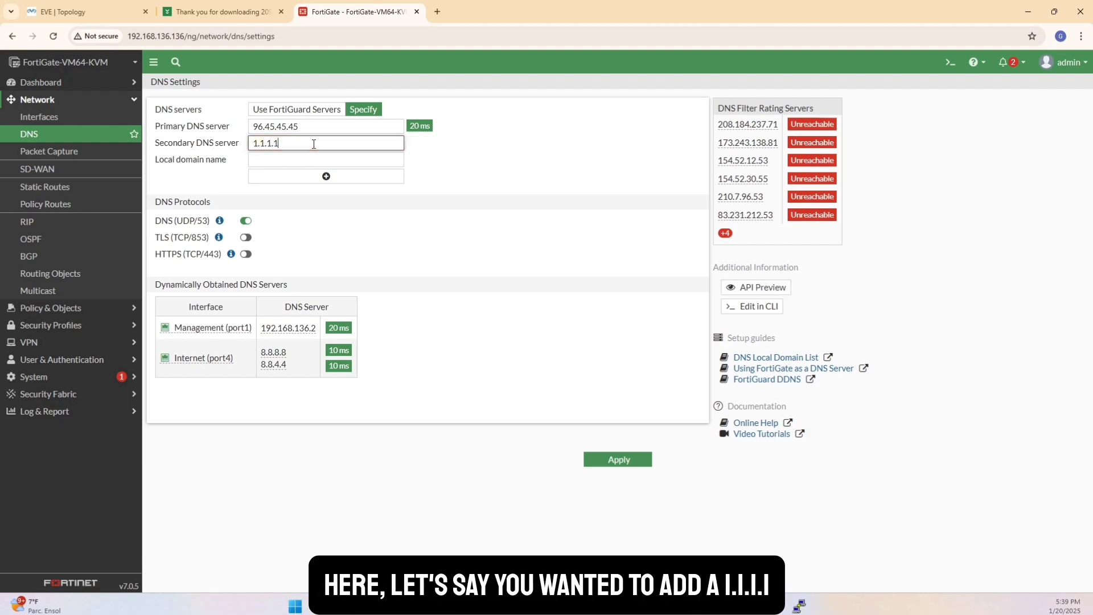
pyautogui.click(593, 464)
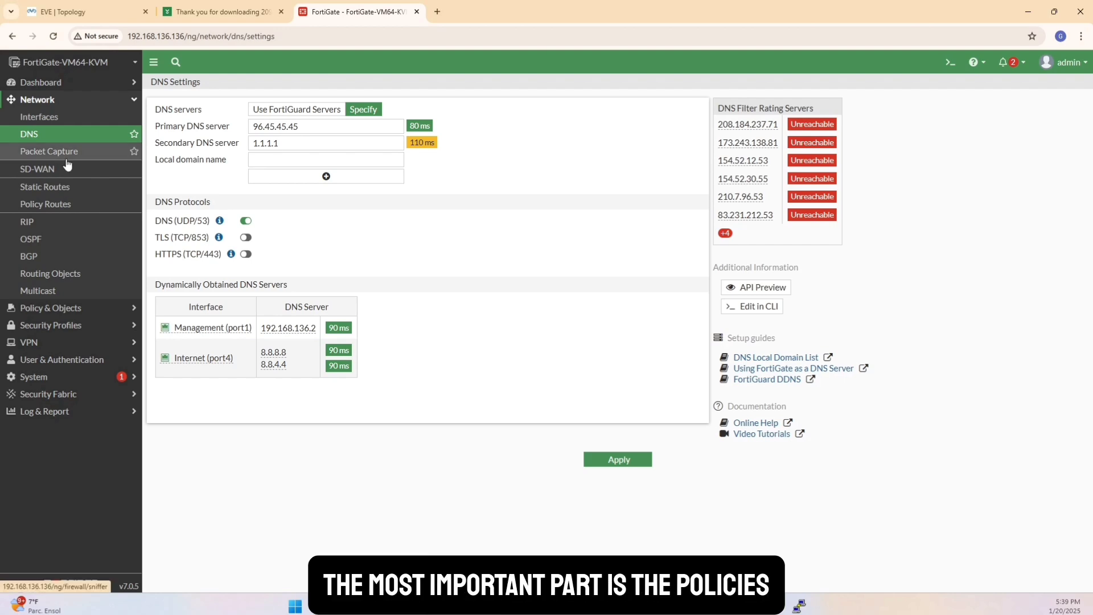
# Open the firewall policy list and compare its Employee, NAS and Guest rules with the EVE topology.
pyautogui.click(66, 309)
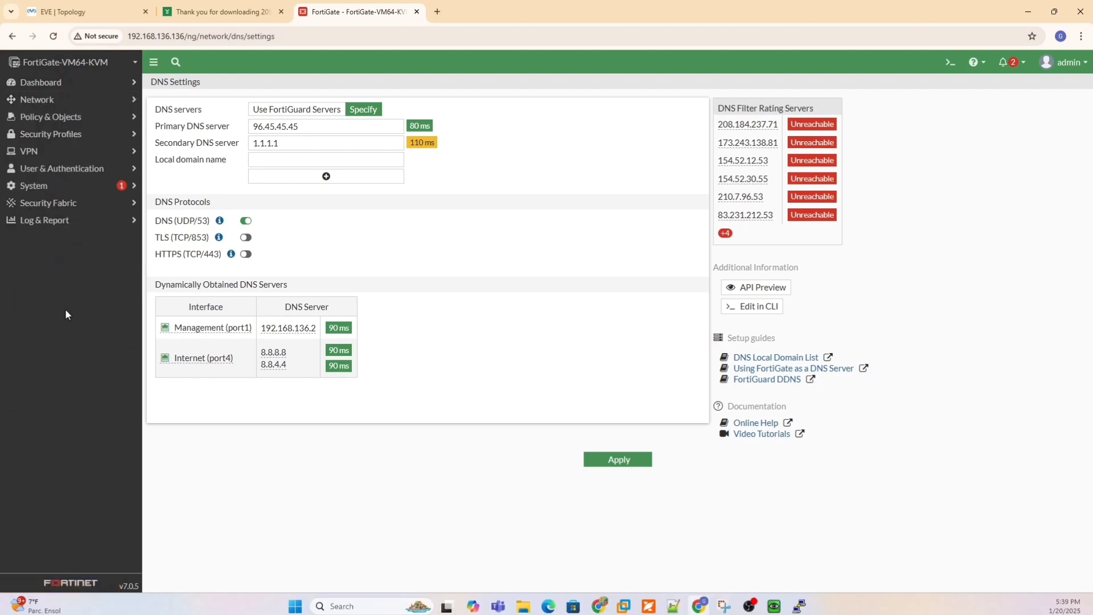
pyautogui.click(67, 116)
pyautogui.click(65, 137)
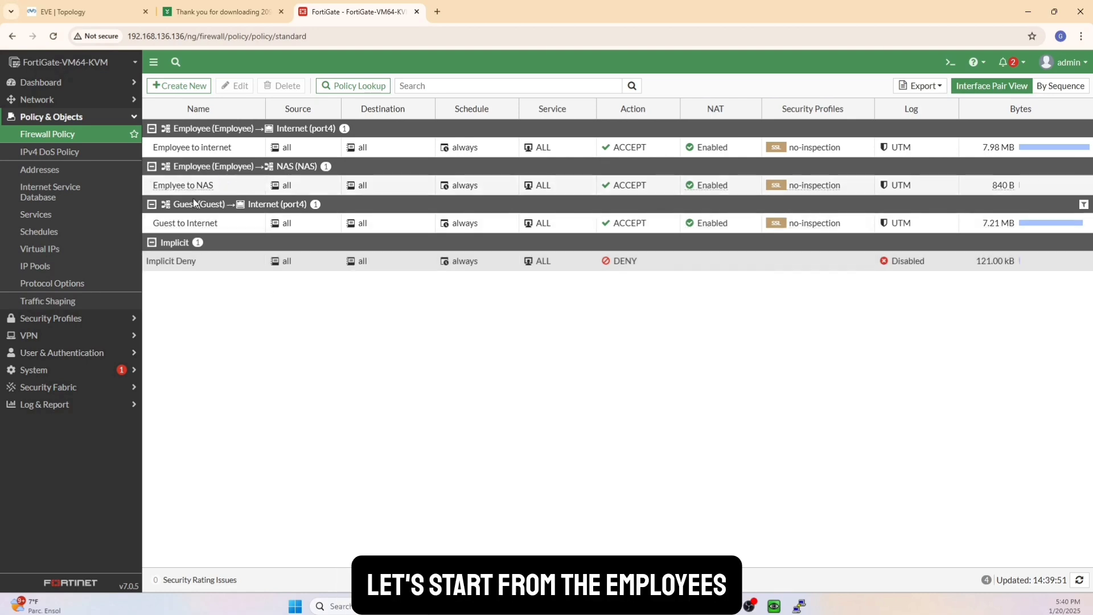
pyautogui.click(70, 10)
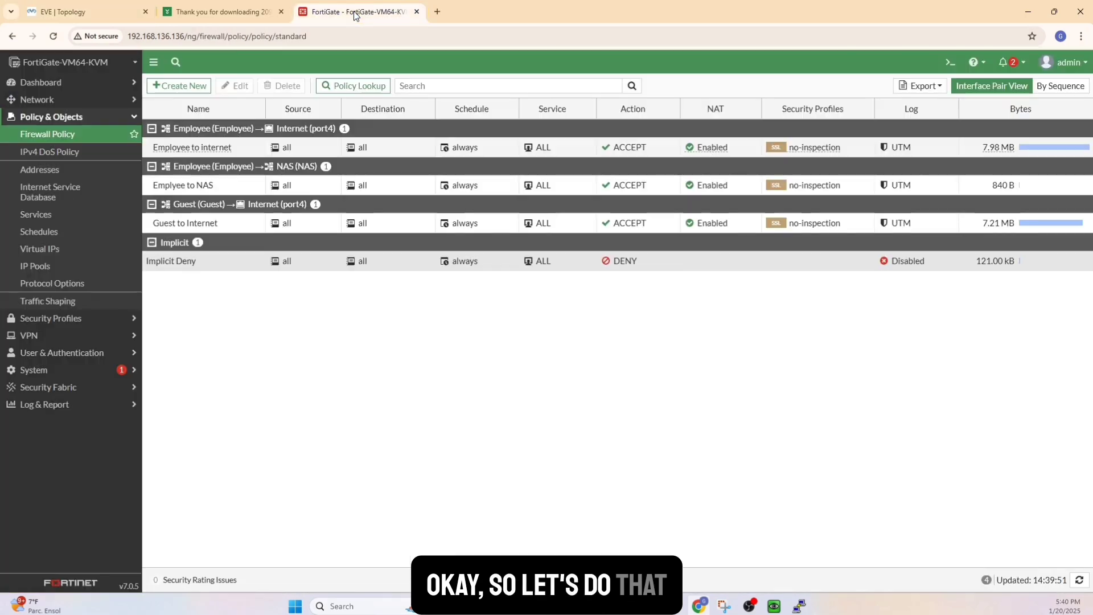
pyautogui.click(354, 15)
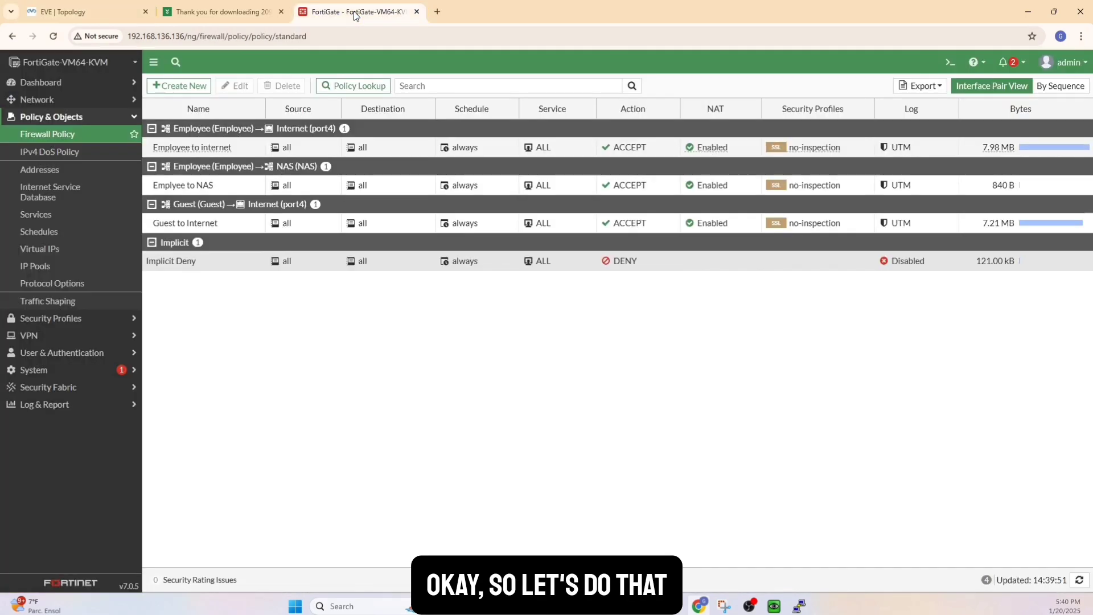
# Open the "Employee to internet" policy, review its interfaces, source, destination and action, and close it with OK.
pyautogui.click(206, 146)
pyautogui.click(226, 85)
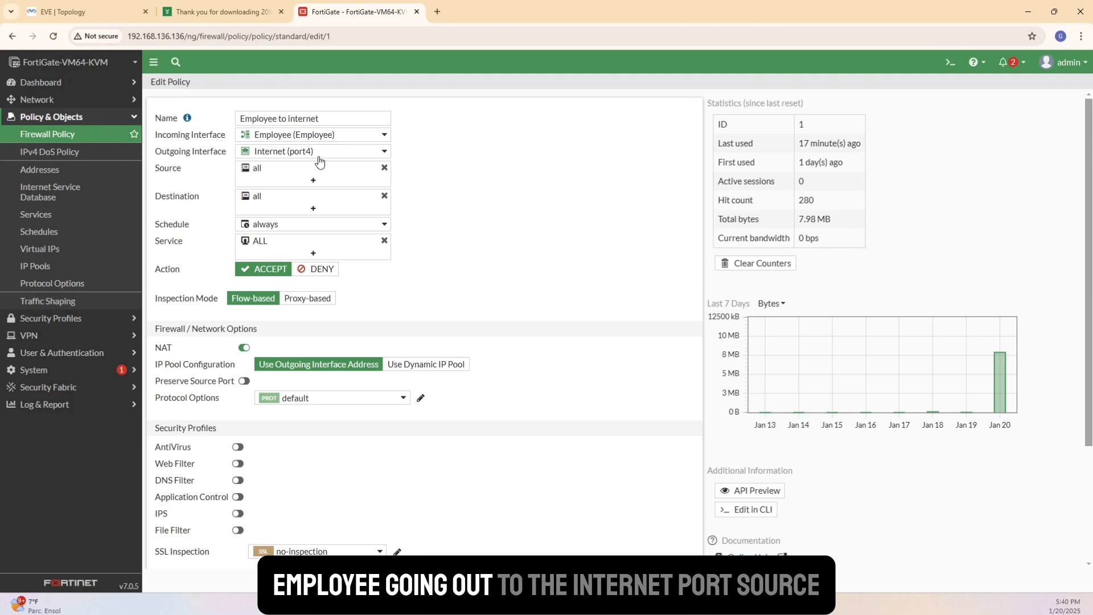
pyautogui.moveTo(267, 175)
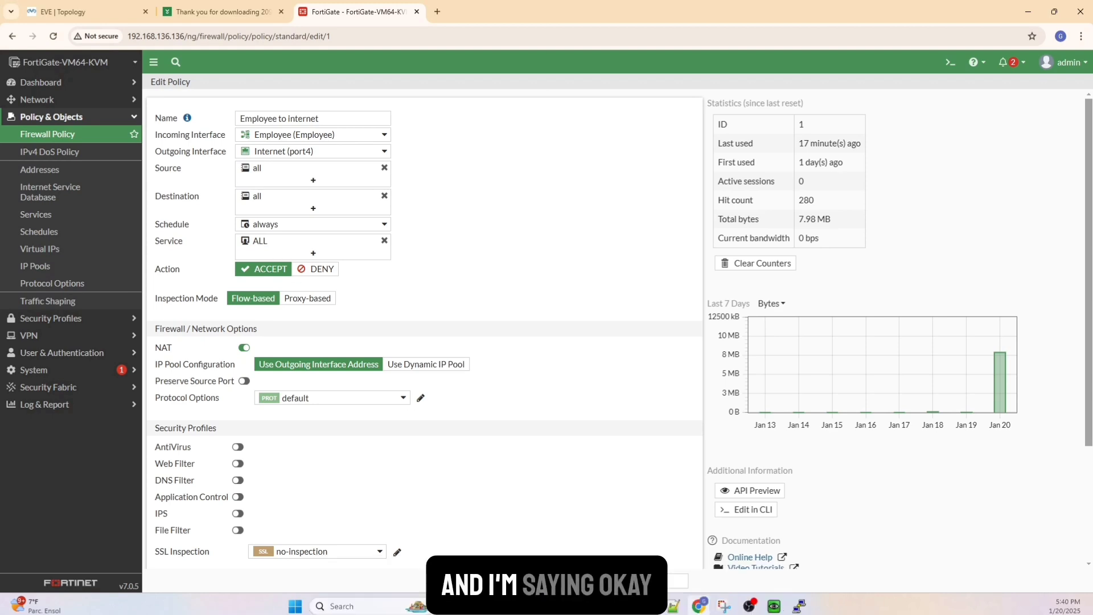
pyautogui.click(581, 581)
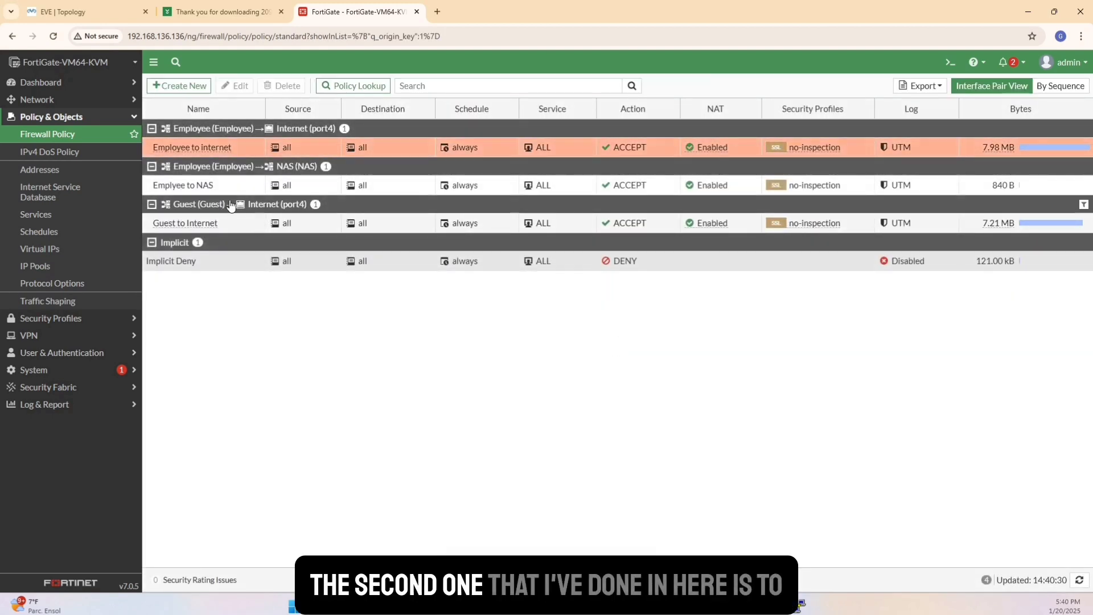
# Open the Employee to NAS policy, turn off the all-day option in its "always" schedule and save the schedule.
pyautogui.click(227, 87)
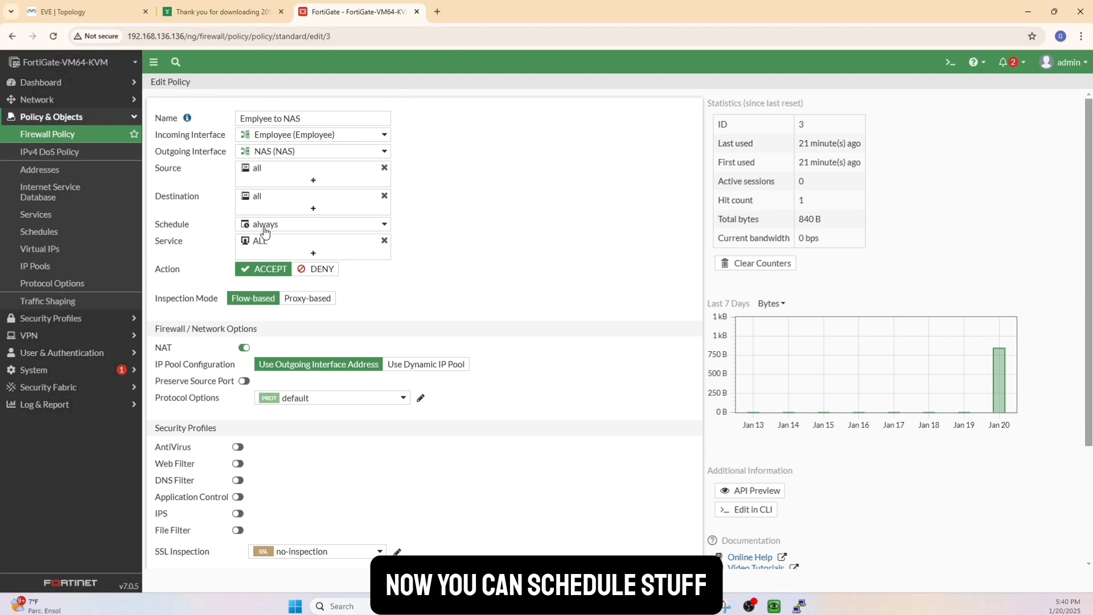
pyautogui.moveTo(265, 231)
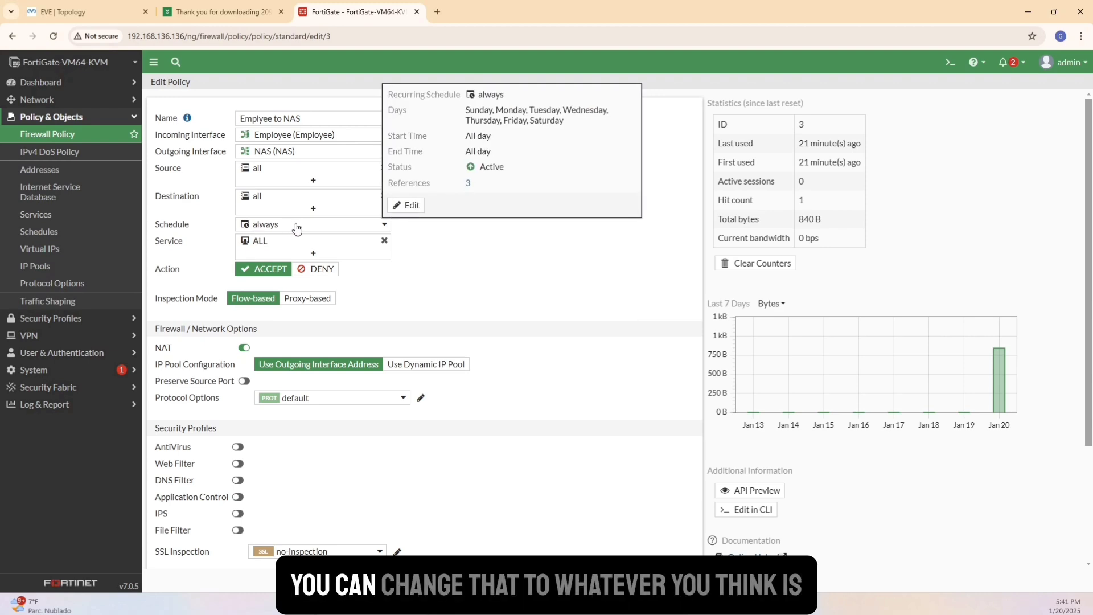
pyautogui.click(397, 206)
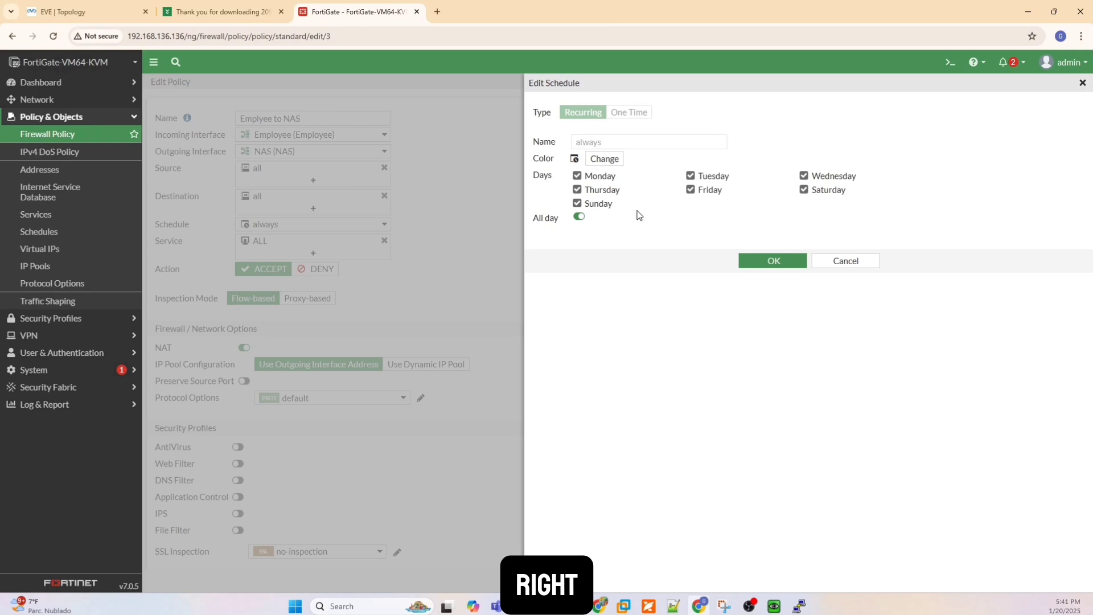
pyautogui.click(579, 216)
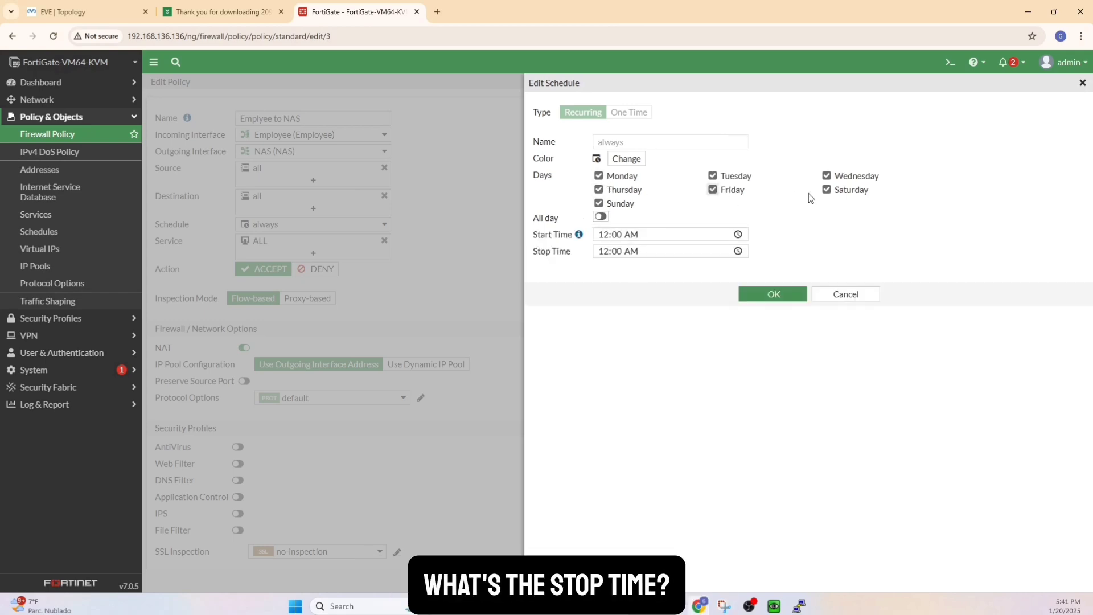
pyautogui.click(773, 295)
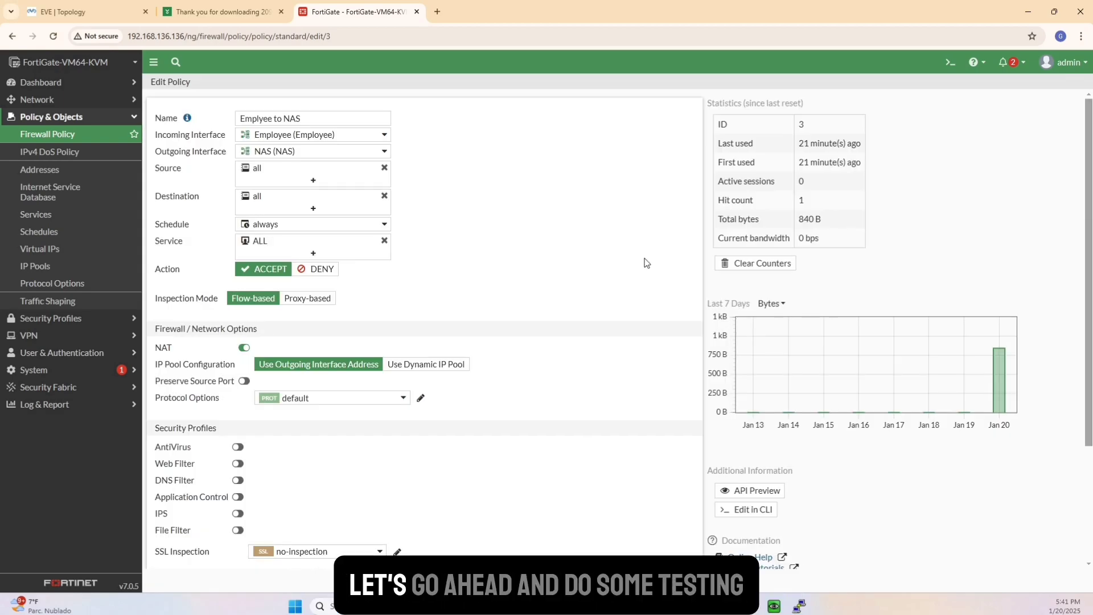
# In the EVE topology, check the image offered by the Linux template for a new node, and close the form without adding one.
pyautogui.click(57, 13)
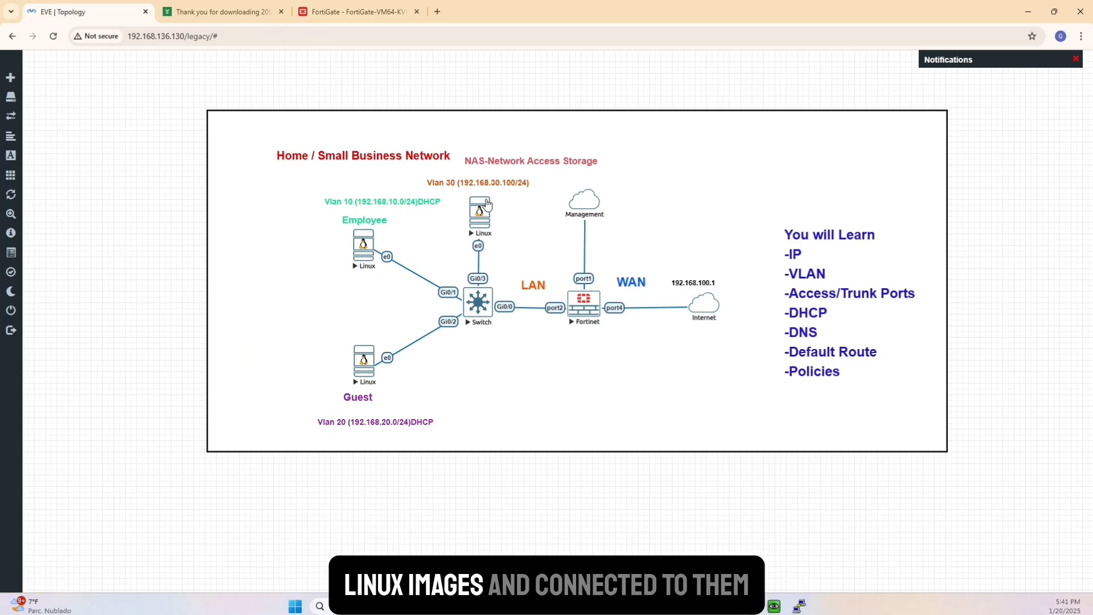
pyautogui.rightClick(502, 506)
pyautogui.click(535, 478)
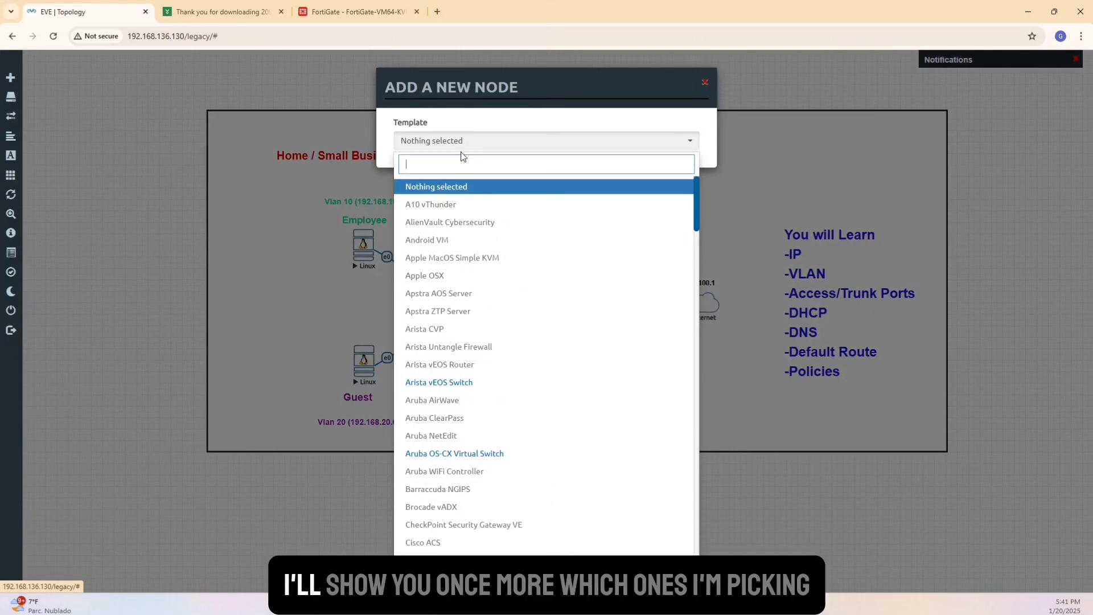
pyautogui.write('li')
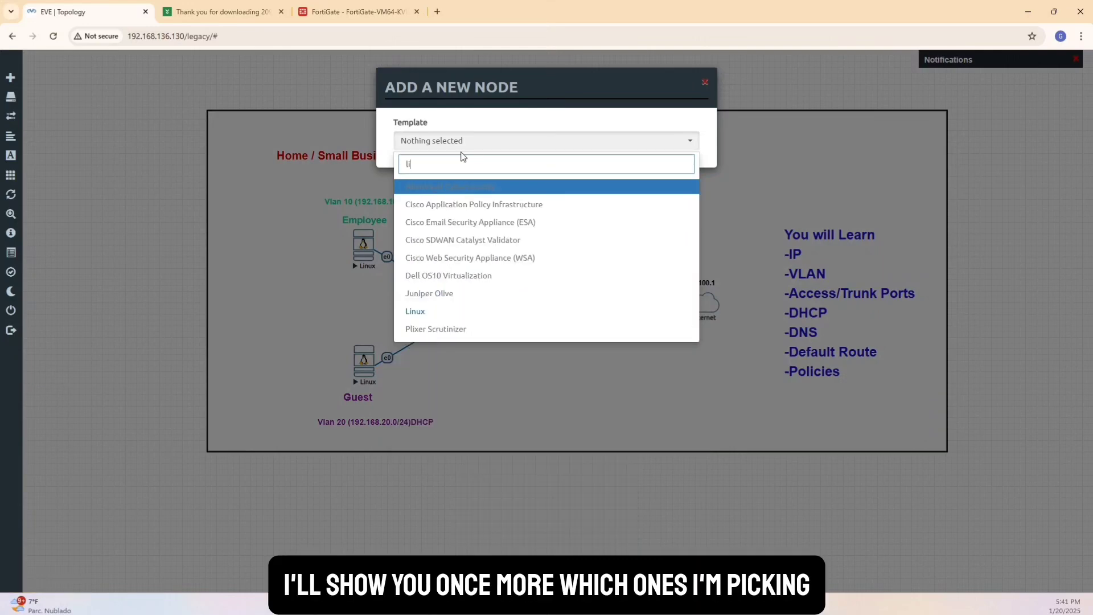
pyautogui.click(422, 311)
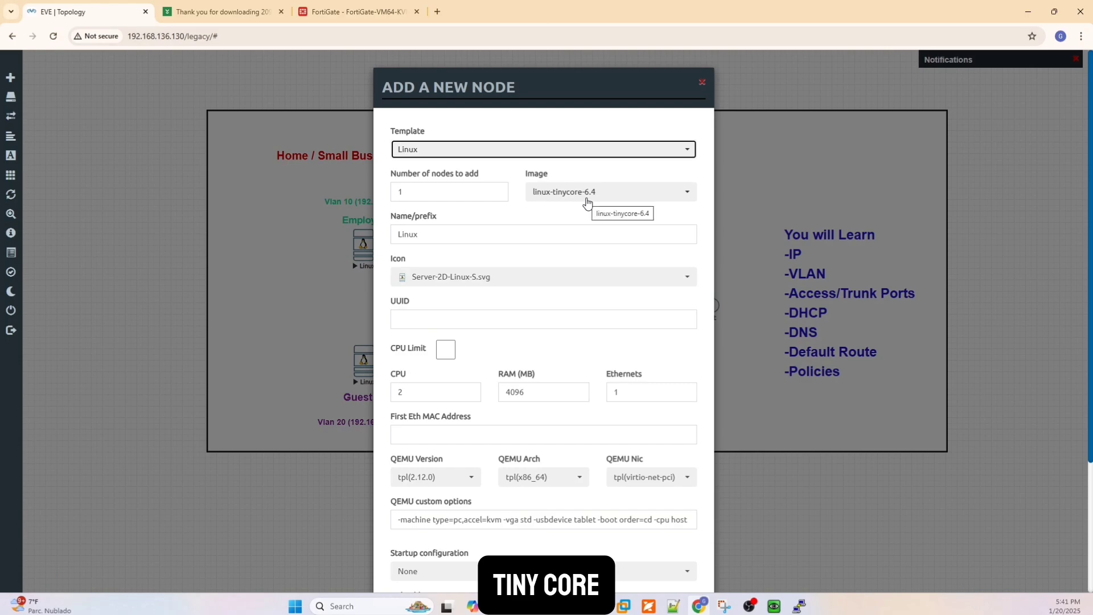
pyautogui.click(702, 84)
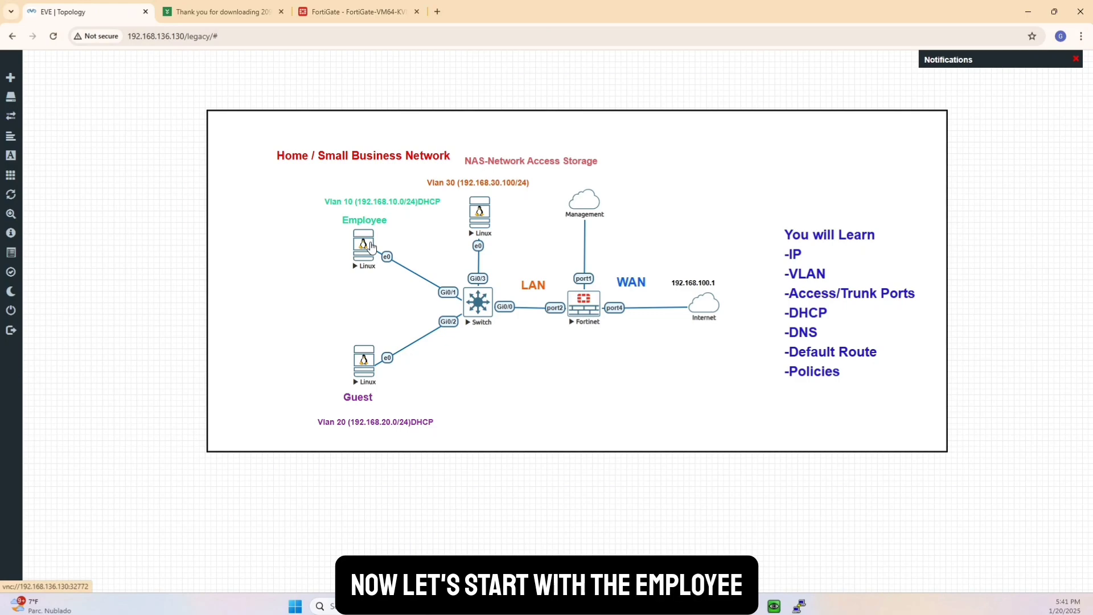
# Switch to the Employee machine's QEMU console, clear the leftover command and check its IP configuration with ifconfig.
pyautogui.click(774, 606)
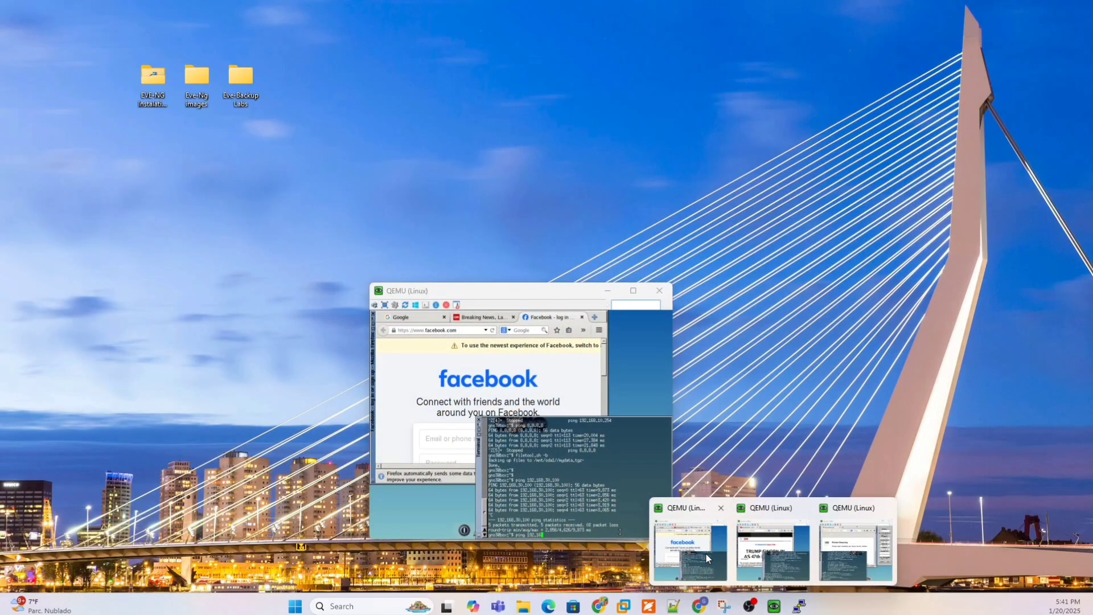
pyautogui.click(706, 553)
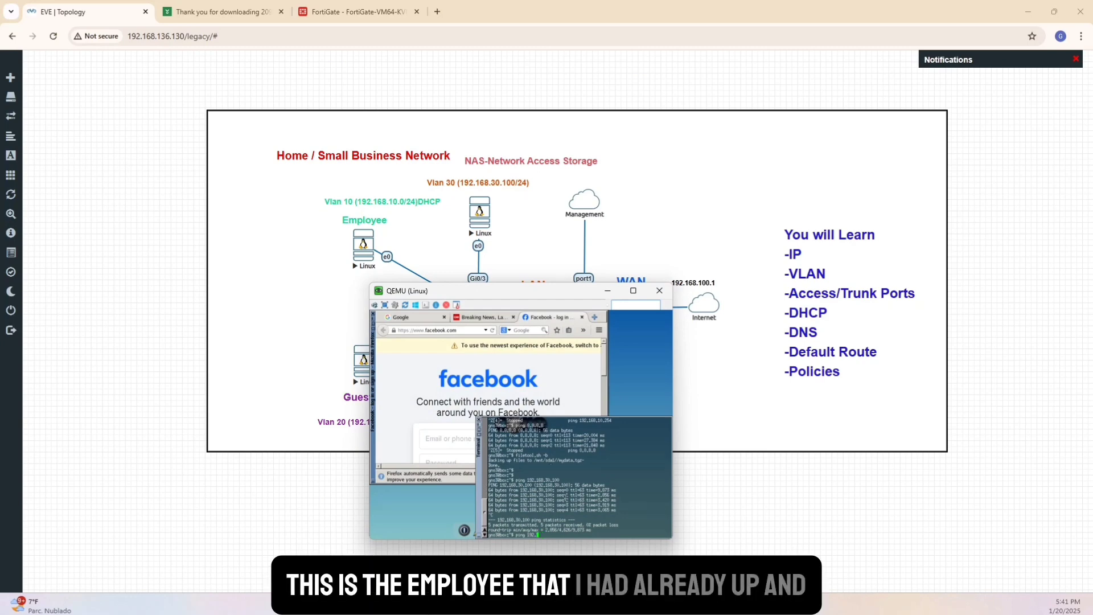
pyautogui.press('BackSpace')
pyautogui.press('BackSpace')
pyautogui.press('BackSpace')
pyautogui.press('BackSpace')
pyautogui.press('BackSpace')
pyautogui.press('BackSpace')
pyautogui.press('BackSpace')
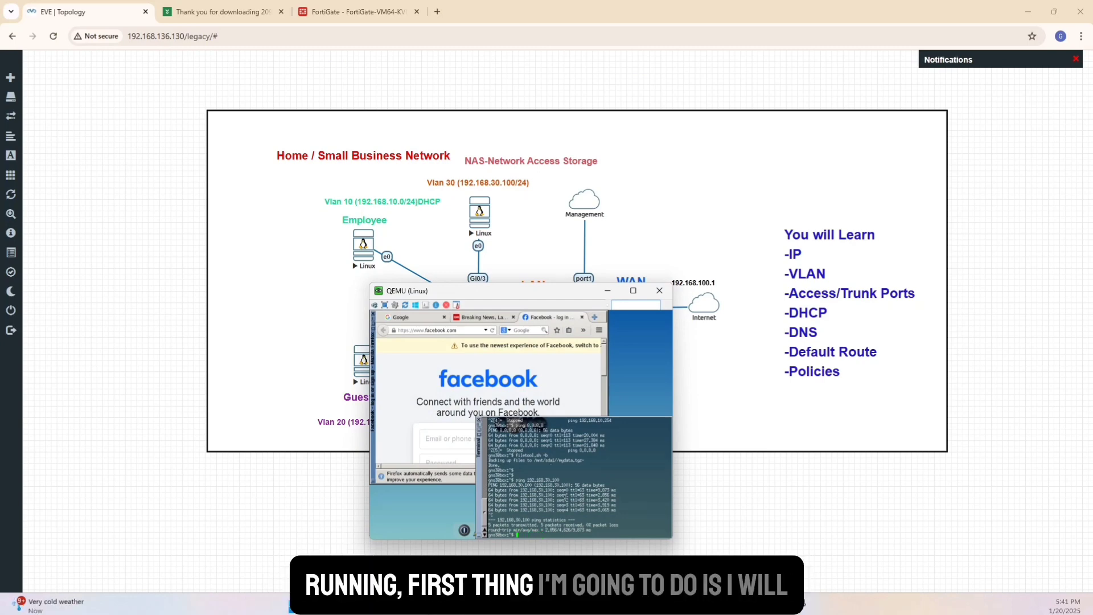
pyautogui.write('i')
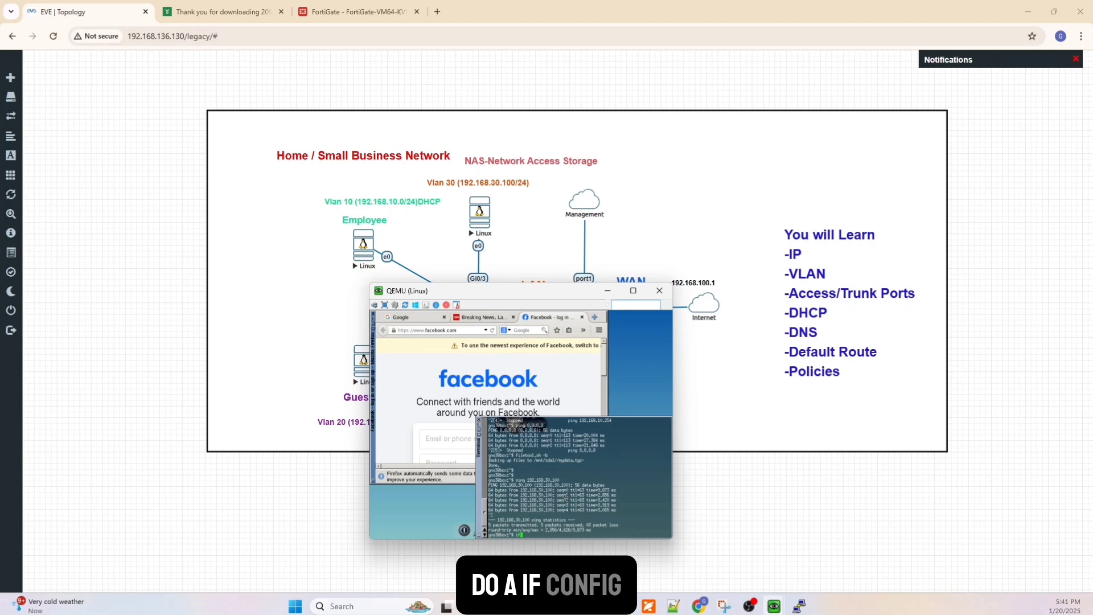
pyautogui.write('fconfi')
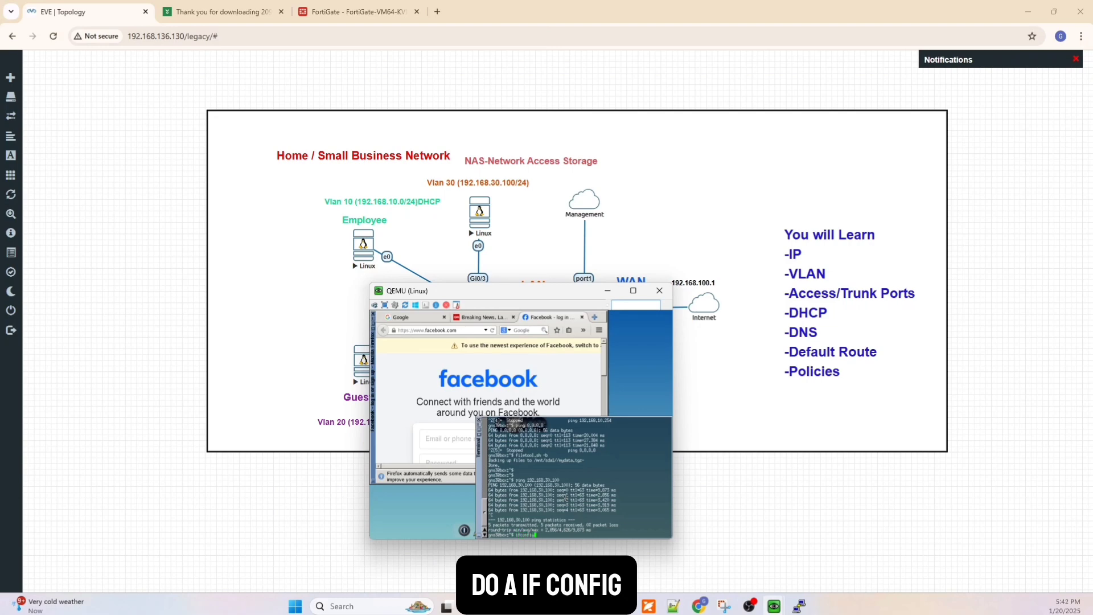
pyautogui.write('g')
pyautogui.press('Return')
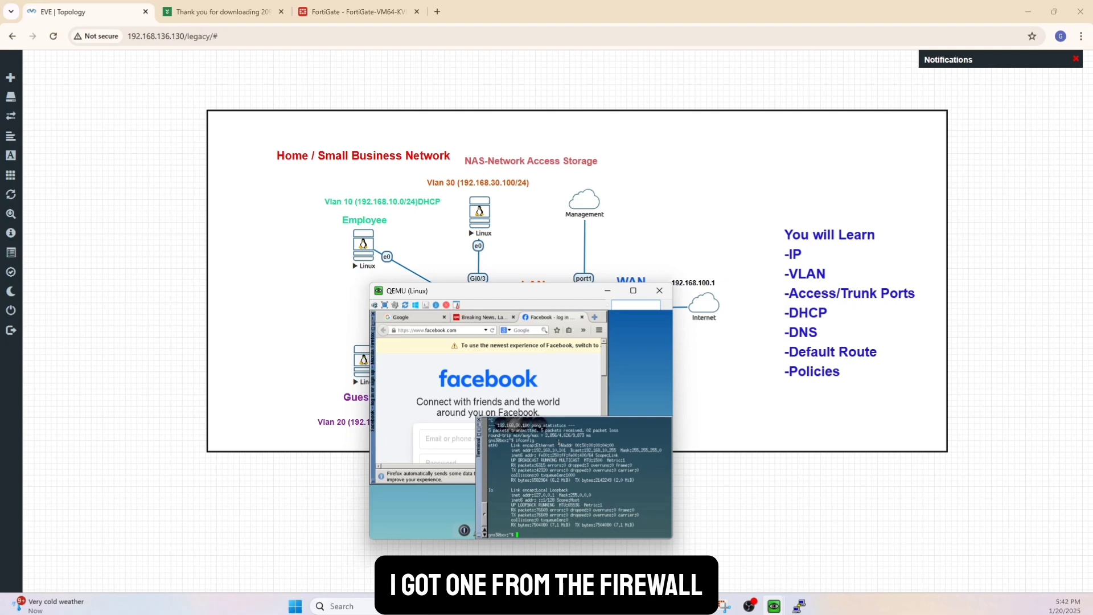
# Ping the firewall at 192.168.10.254 from the Employee machine and stop the ping after a few replies.
pyautogui.write('ping ')
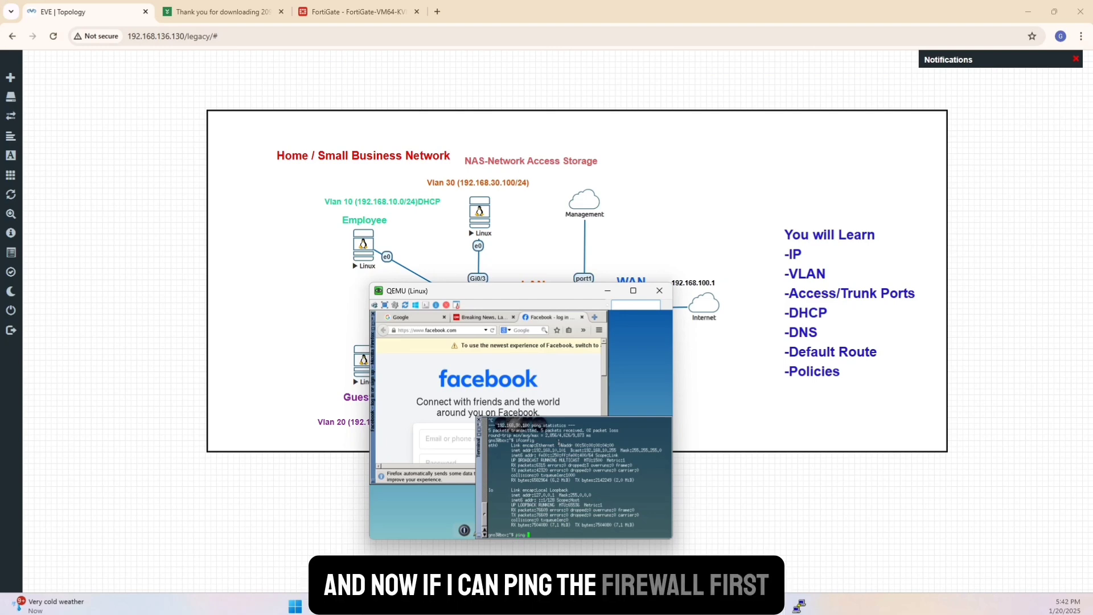
pyautogui.write('192.16')
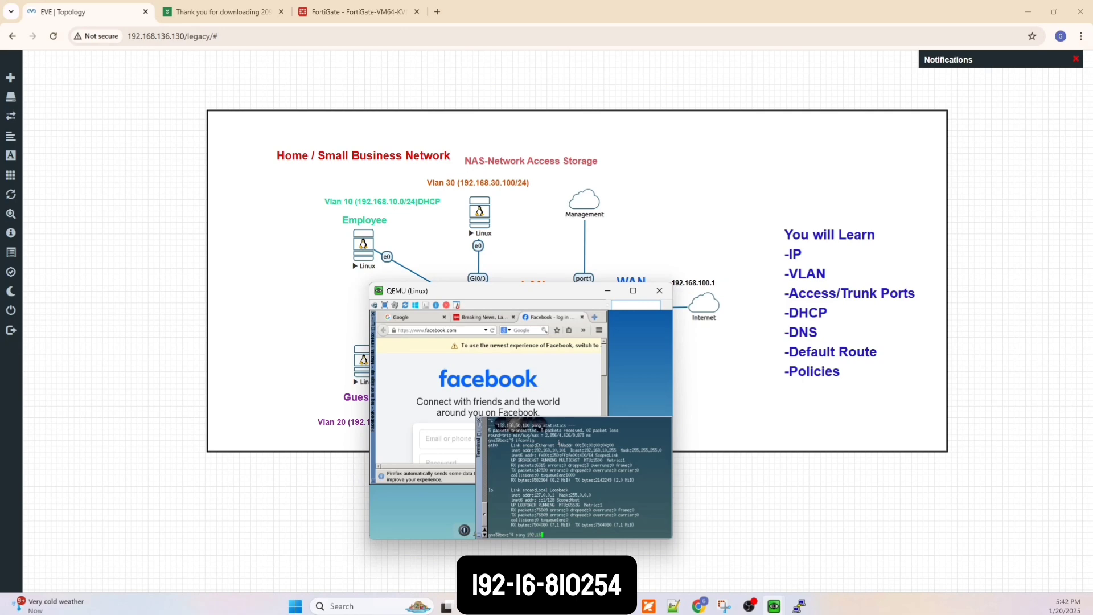
pyautogui.write('8.10.254')
pyautogui.press('Return')
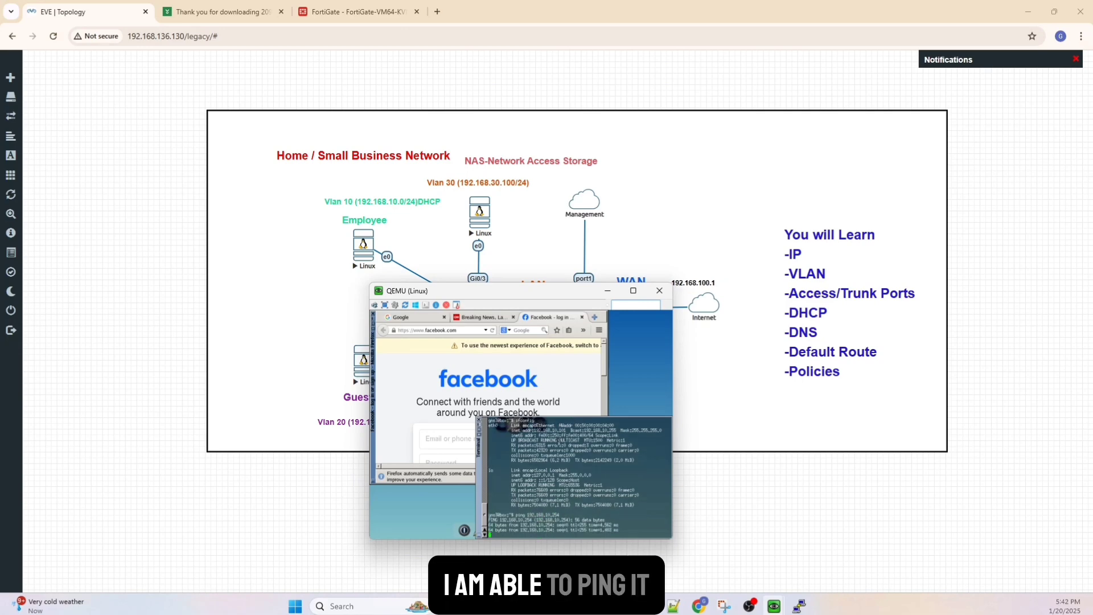
pyautogui.hotkey('ctrl', 'c')
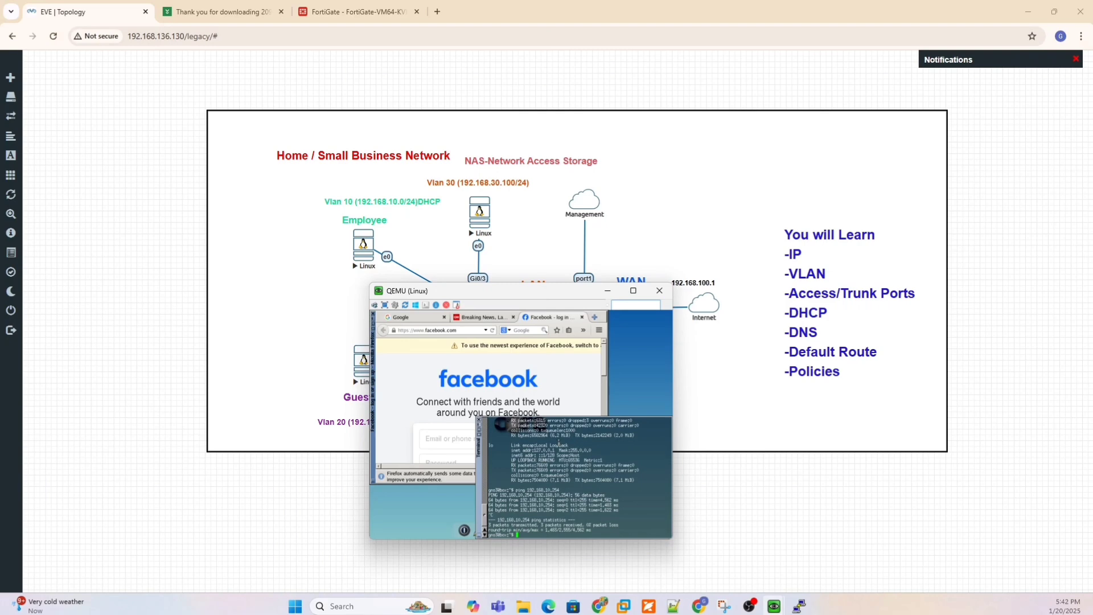
# Test the Employee machine's internet access by pinging 8.8.8.8, and suspend the ping after a few replies.
pyautogui.write('ping 192.168.')
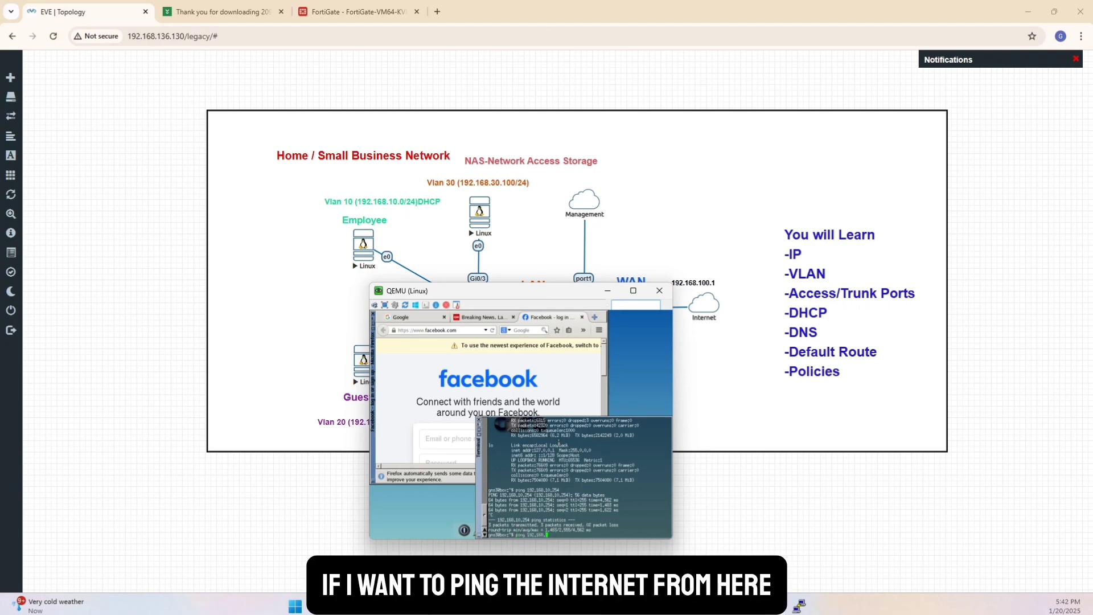
pyautogui.press('BackSpace')
pyautogui.press('BackSpace')
pyautogui.press('BackSpace')
pyautogui.press('BackSpace')
pyautogui.press('BackSpace')
pyautogui.press('BackSpace')
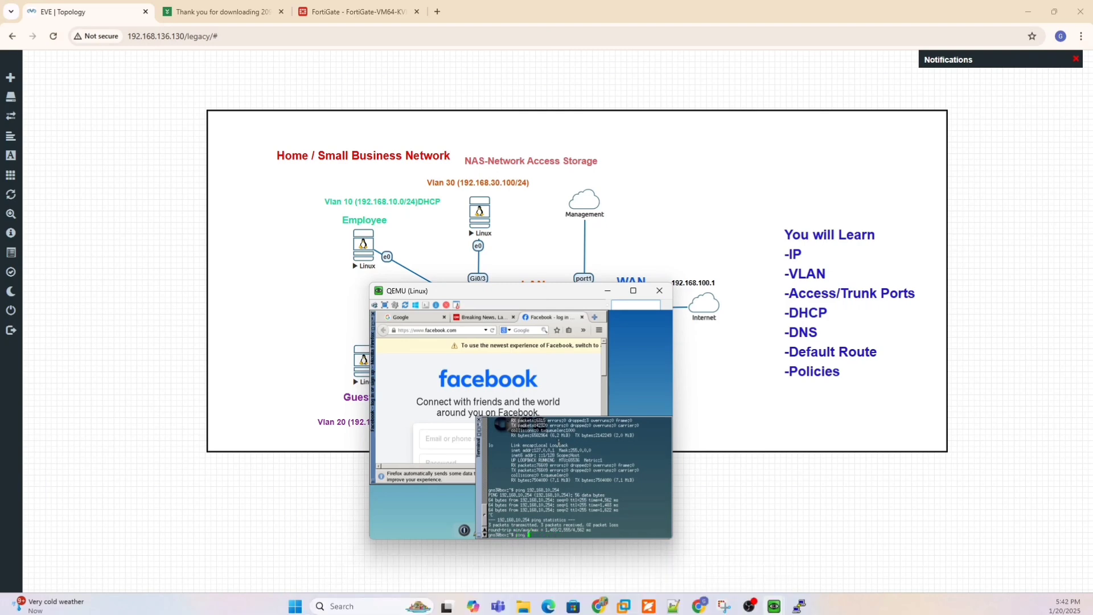
pyautogui.write('8.8.8.8')
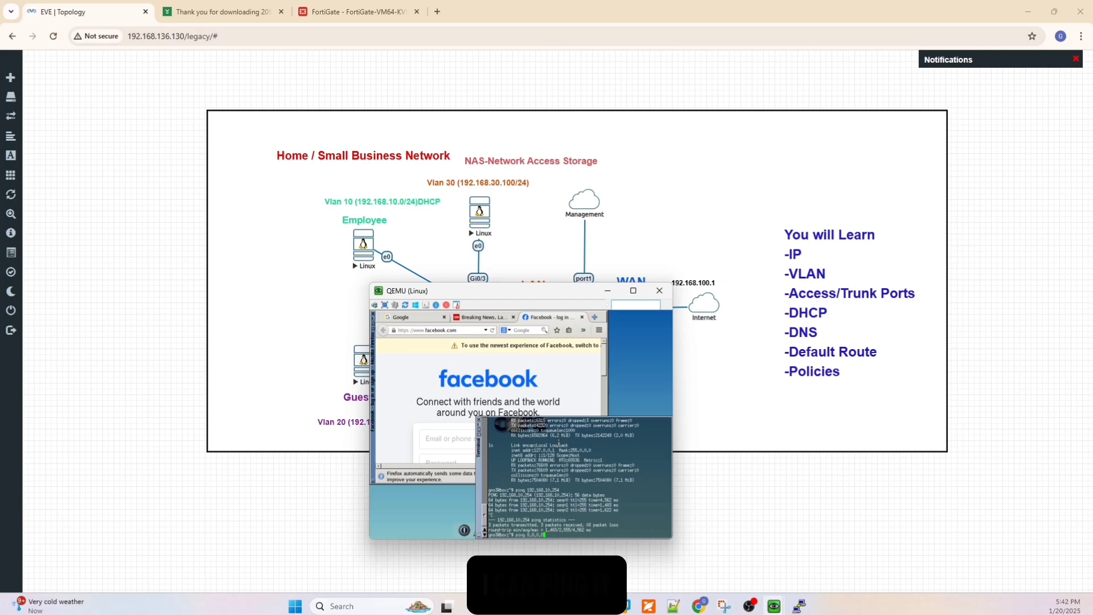
pyautogui.press('Return')
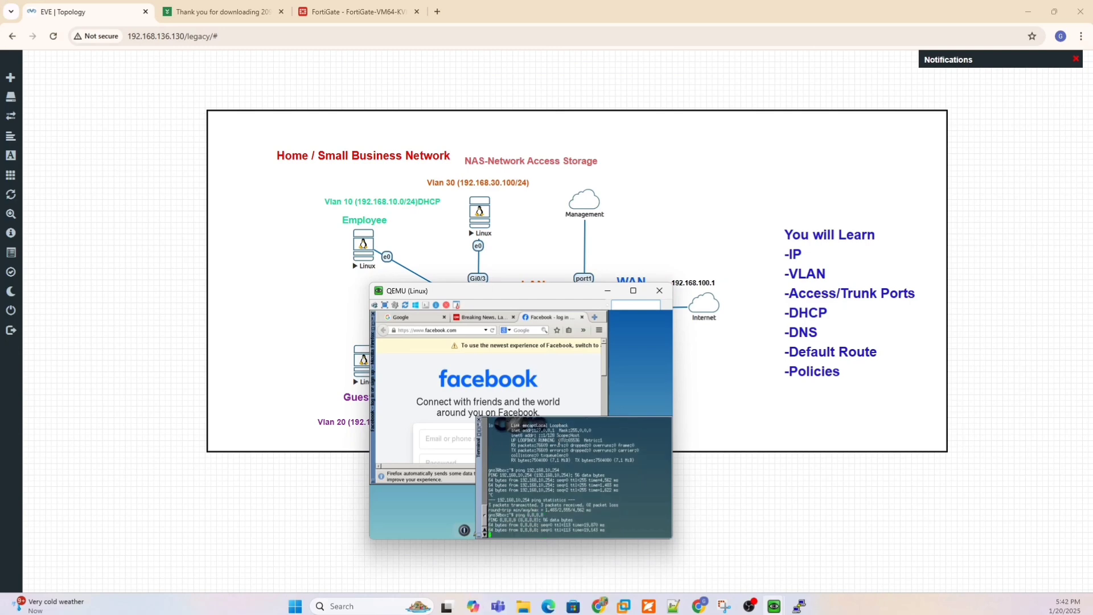
pyautogui.hotkey('ctrl', 'z')
# Ping the NAS server at 192.168.30.100 from the Employee machine.
pyautogui.write('p')
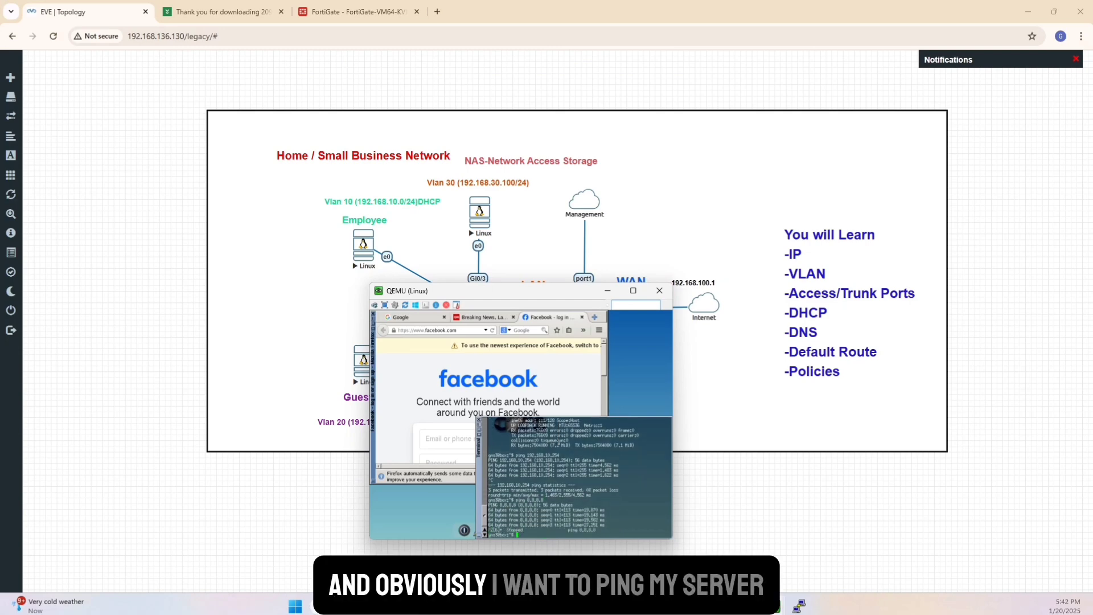
pyautogui.write('in')
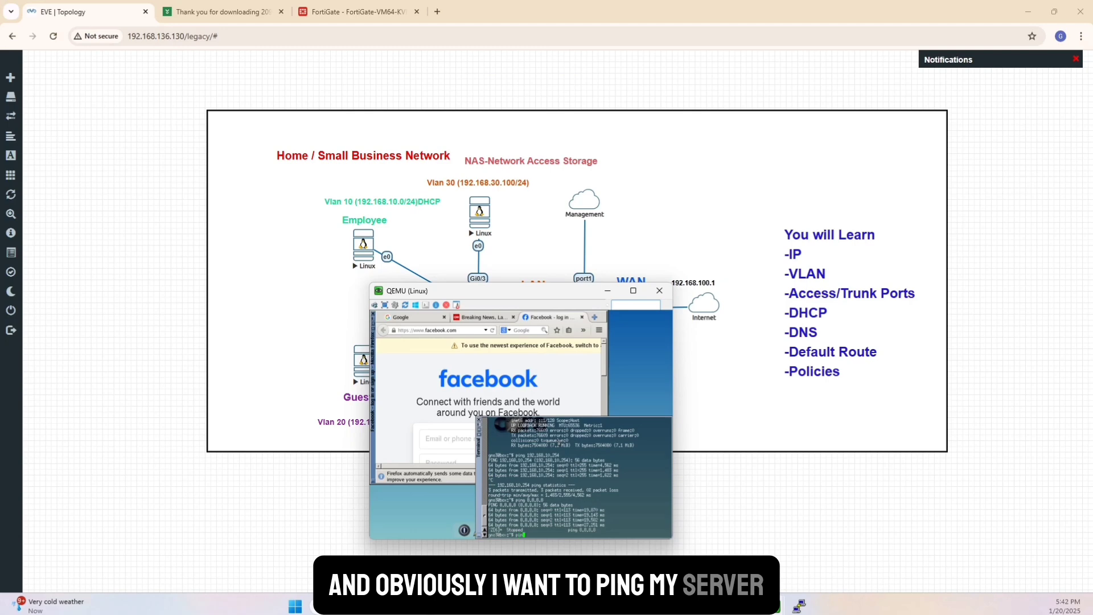
pyautogui.write('g 192.168.')
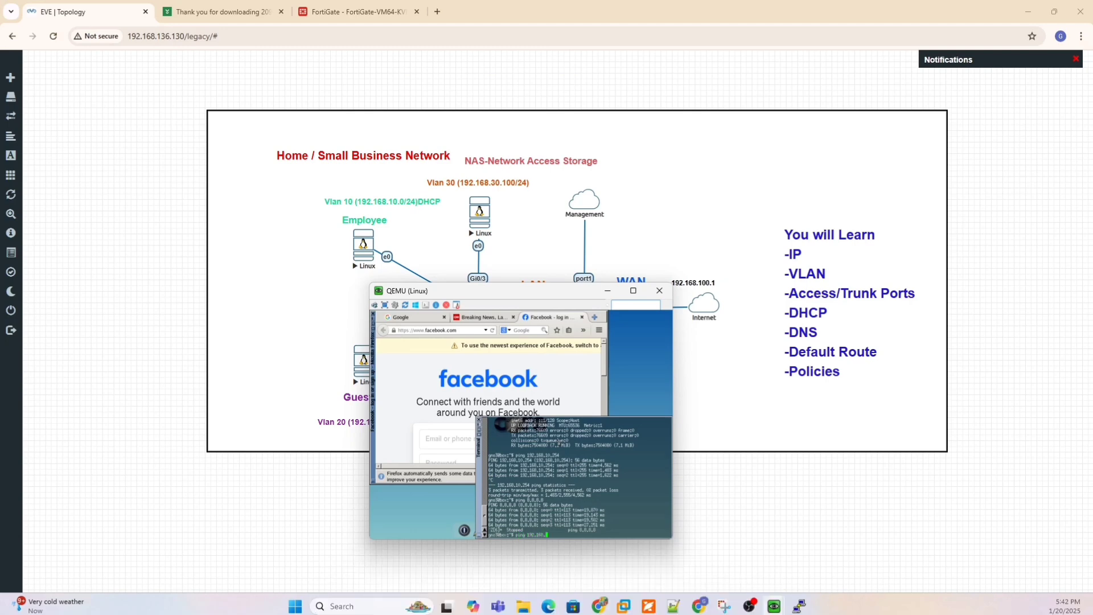
pyautogui.write('1')
pyautogui.write('30.100')
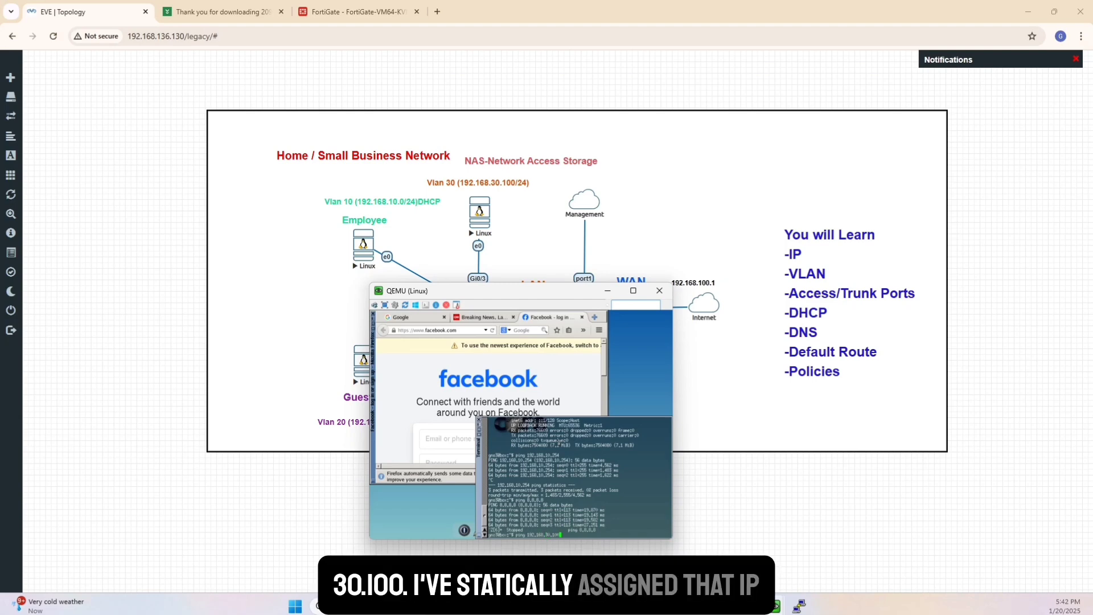
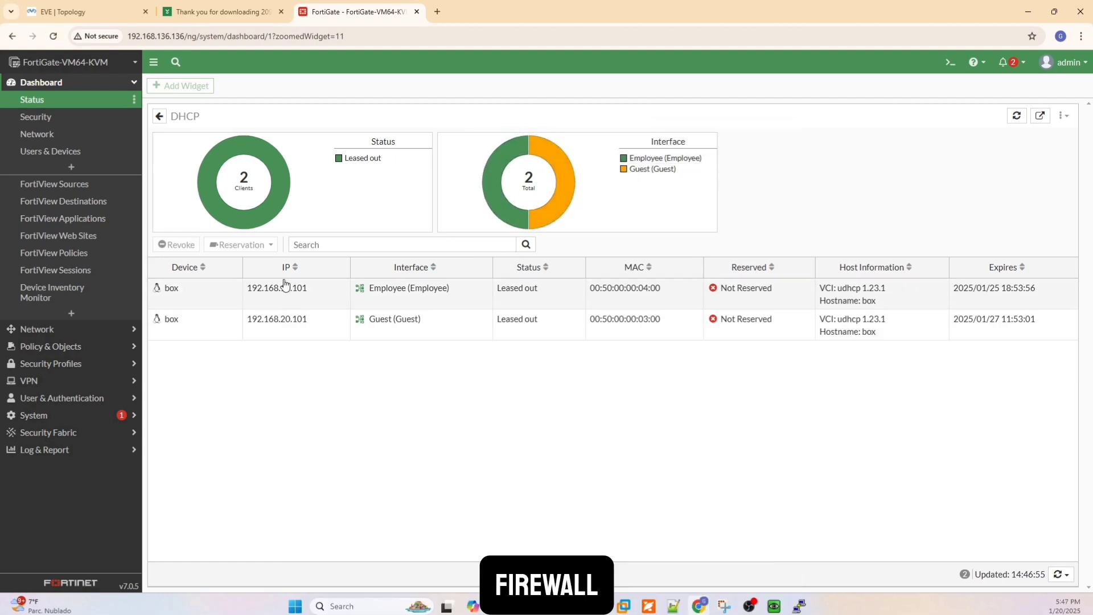
# Examine the firewall's FortiView policies, sessions, applications and sources, and select the source 192.168.20.101.
pyautogui.click(82, 259)
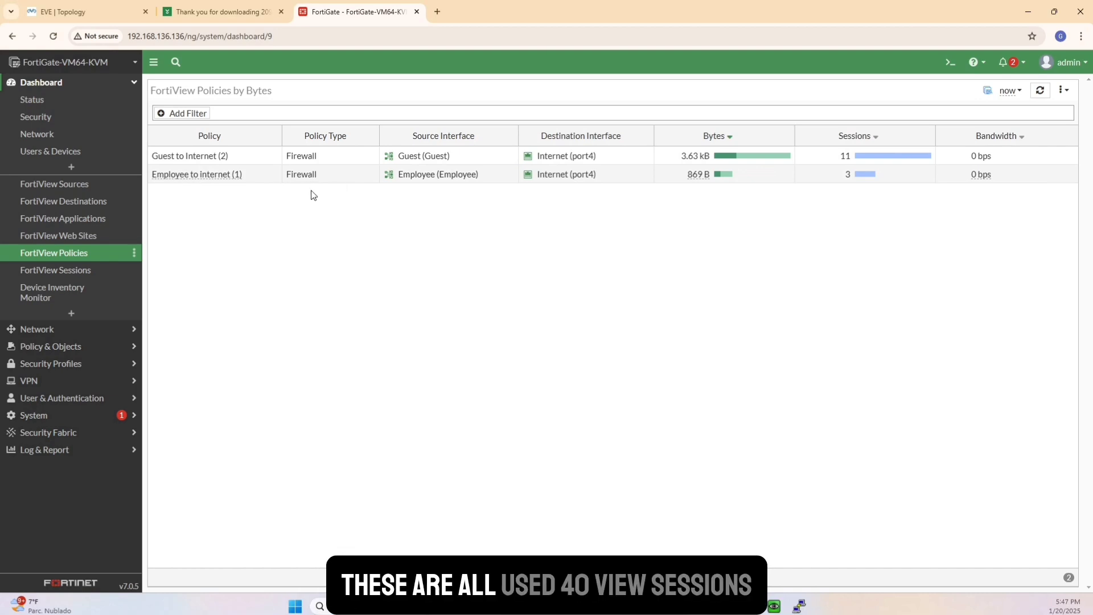
pyautogui.click(71, 275)
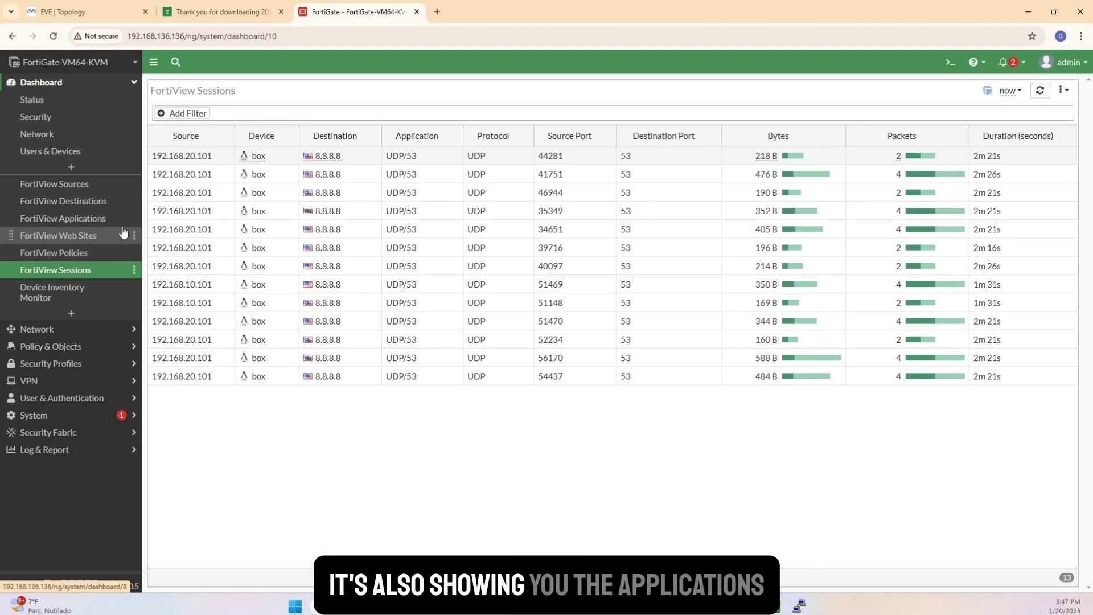
pyautogui.click(99, 221)
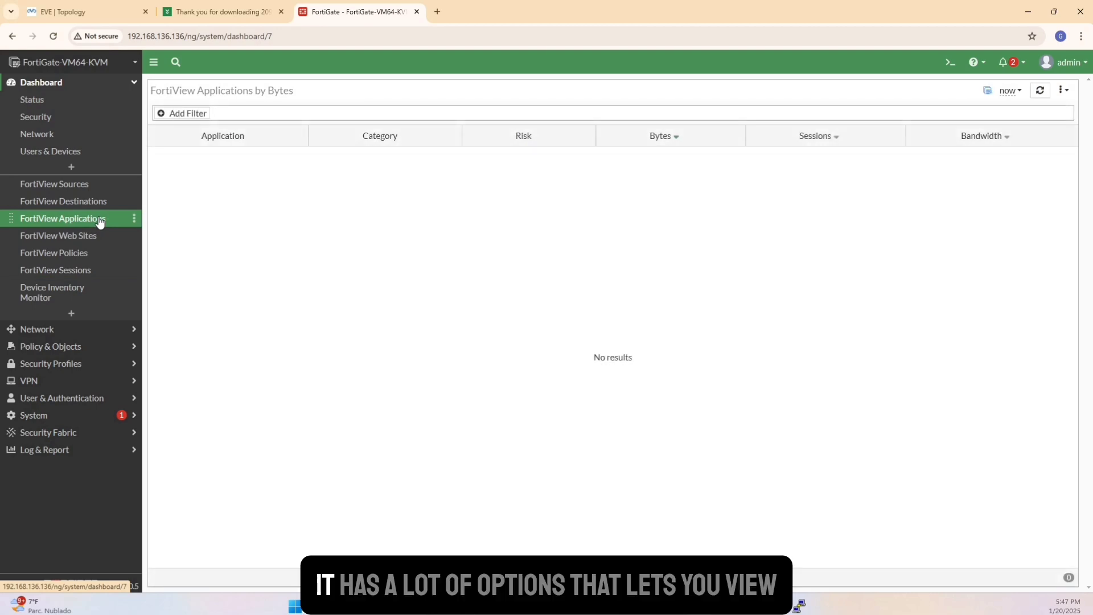
pyautogui.click(78, 188)
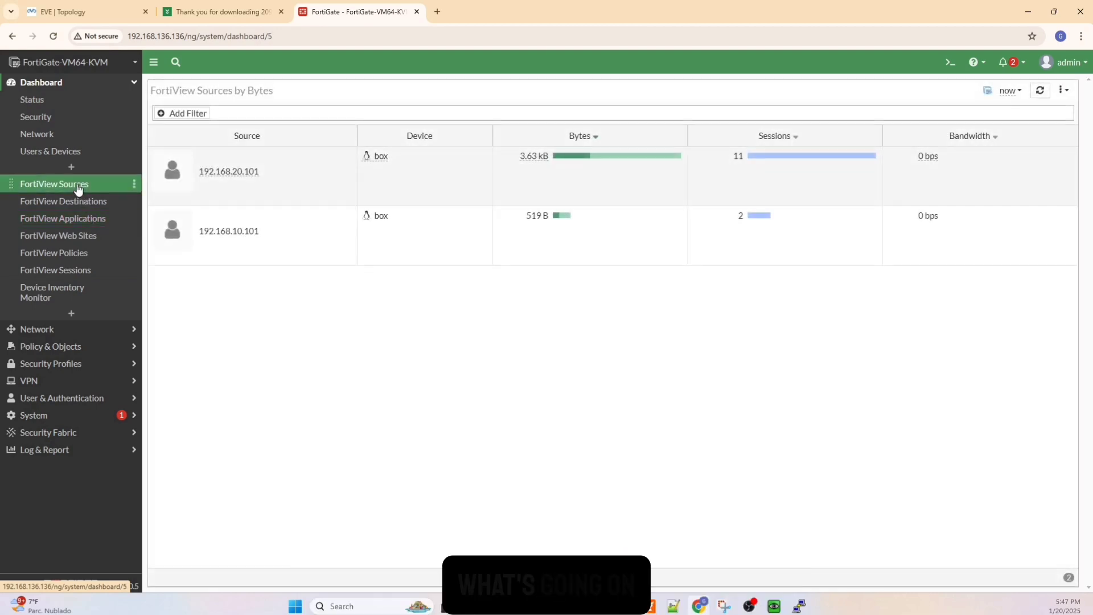
pyautogui.click(749, 159)
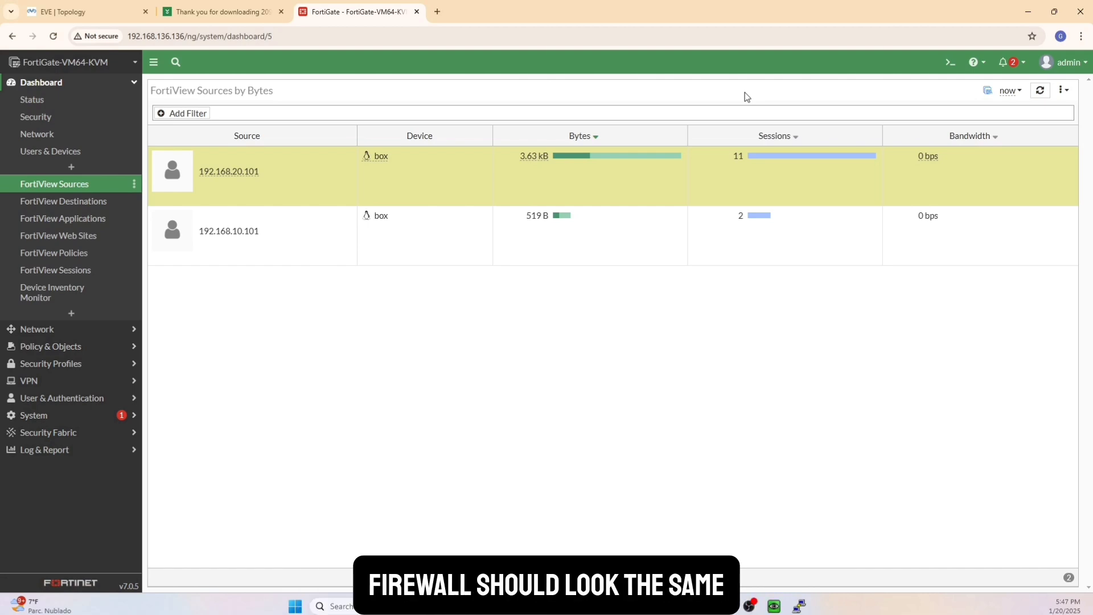
# Check the Tera Term download page, find teraterm-4.105.exe in Windows search and launch the installer.
pyautogui.click(210, 11)
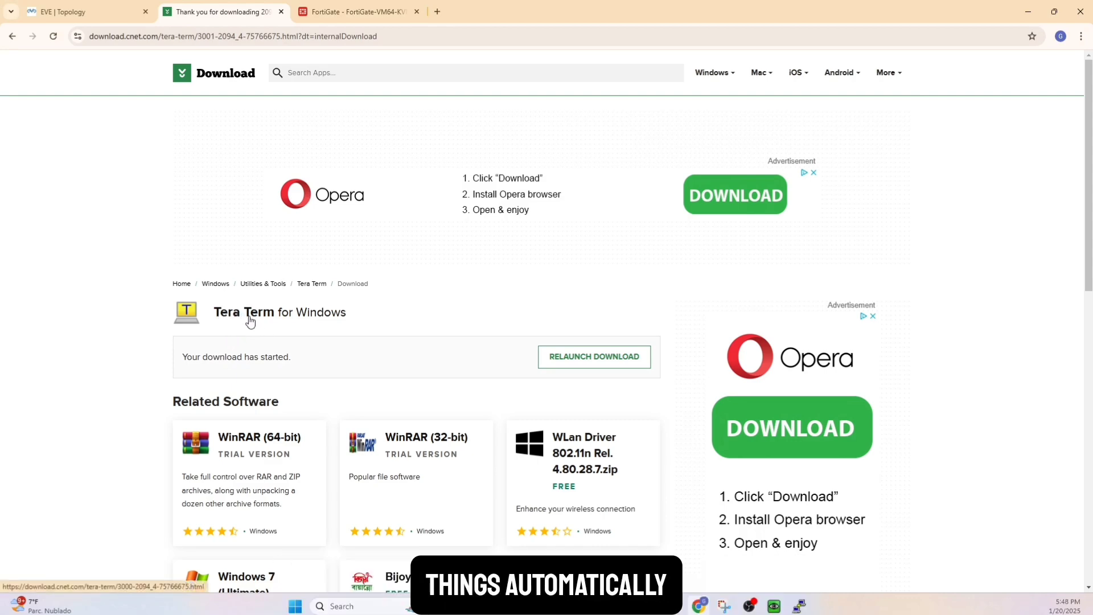
pyautogui.click(296, 607)
pyautogui.write('tera')
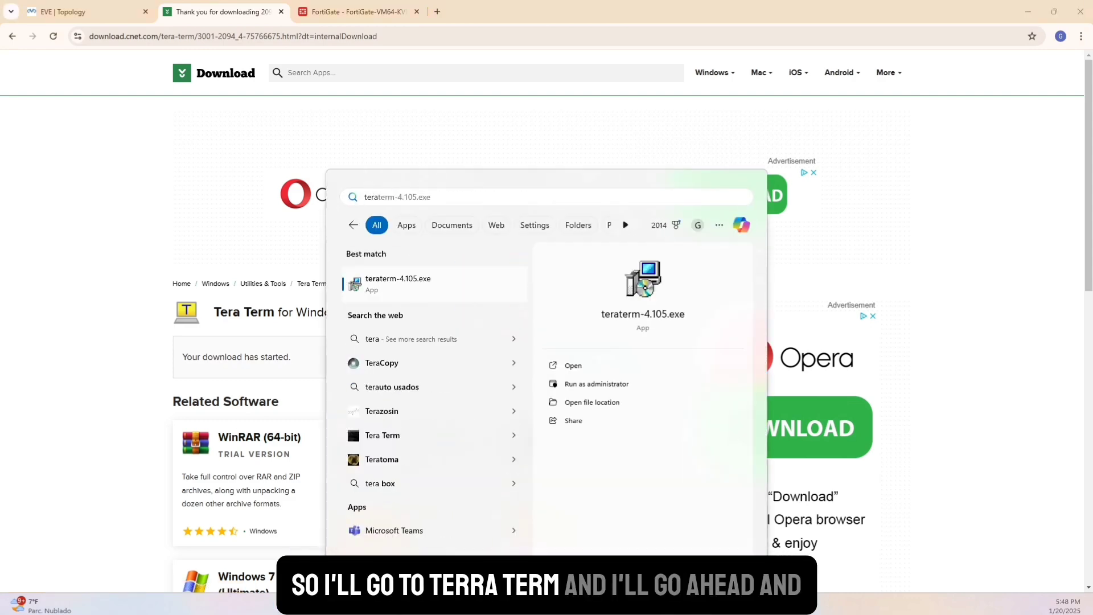
pyautogui.click(382, 285)
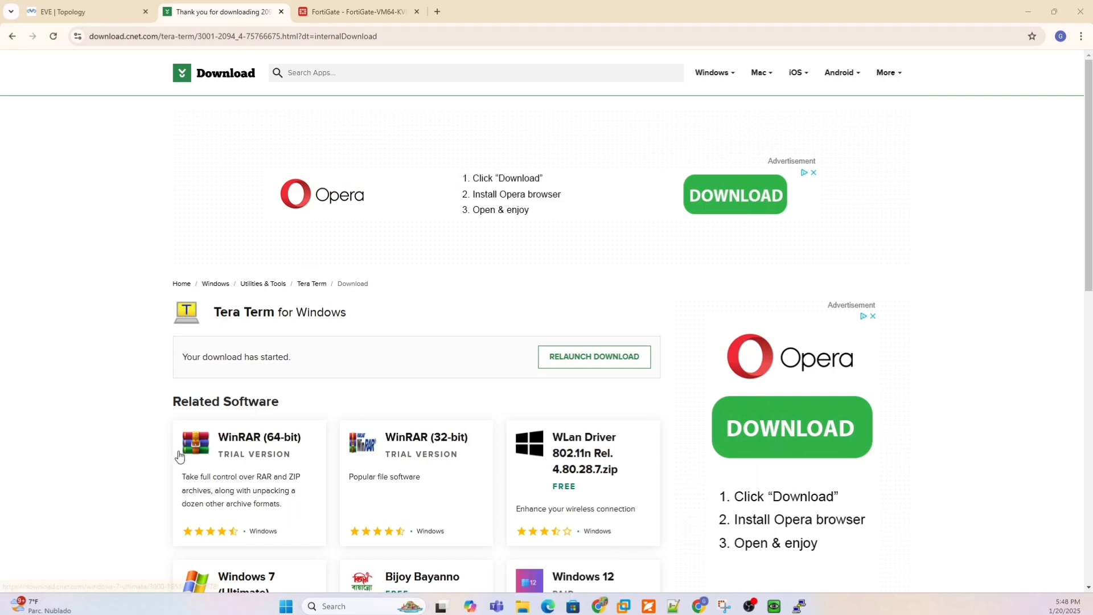
pyautogui.moveTo(624, 268); pyautogui.dragTo(625, 266)
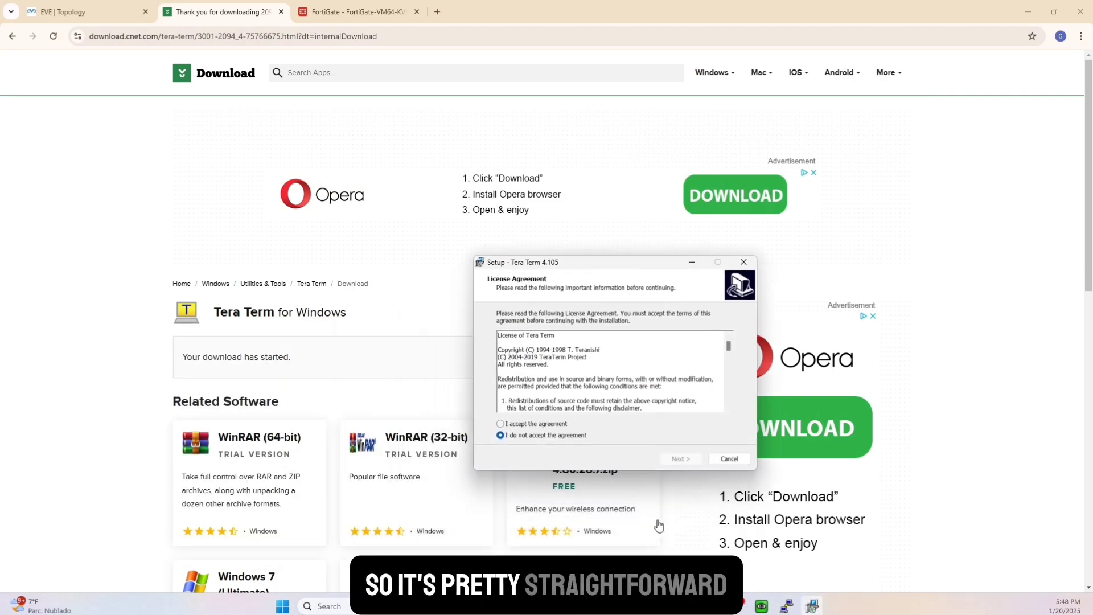
# Accept the Tera Term licence agreement and install the program with the default folder, components and English language.
pyautogui.click(546, 426)
pyautogui.click(683, 461)
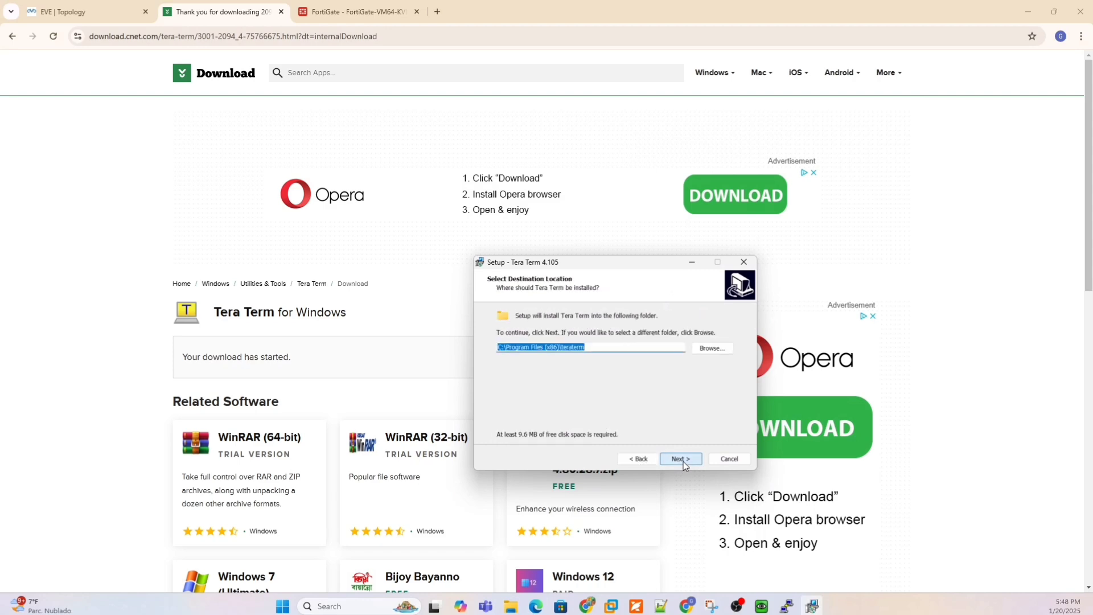
pyautogui.click(683, 461)
pyautogui.click(682, 461)
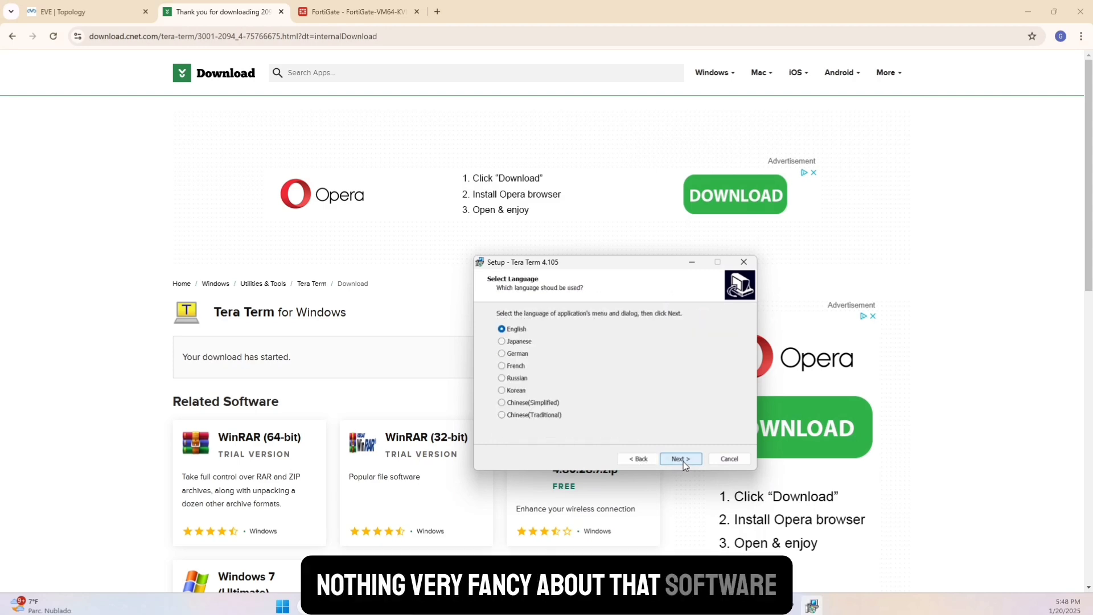
pyautogui.click(683, 461)
pyautogui.click(683, 461)
pyautogui.click(683, 461)
pyautogui.click(683, 461)
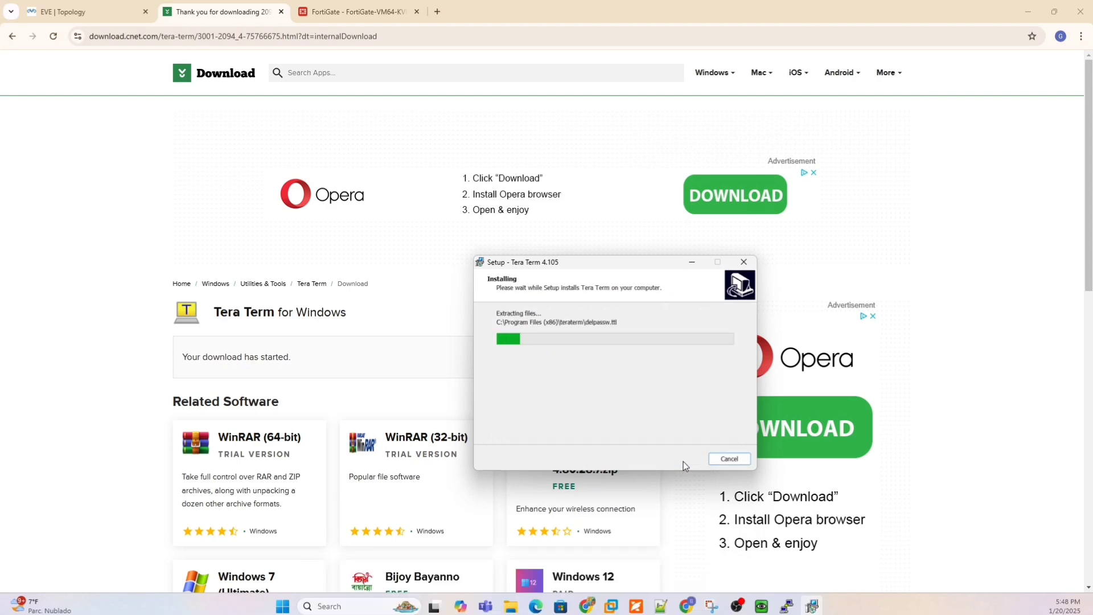
pyautogui.click(682, 459)
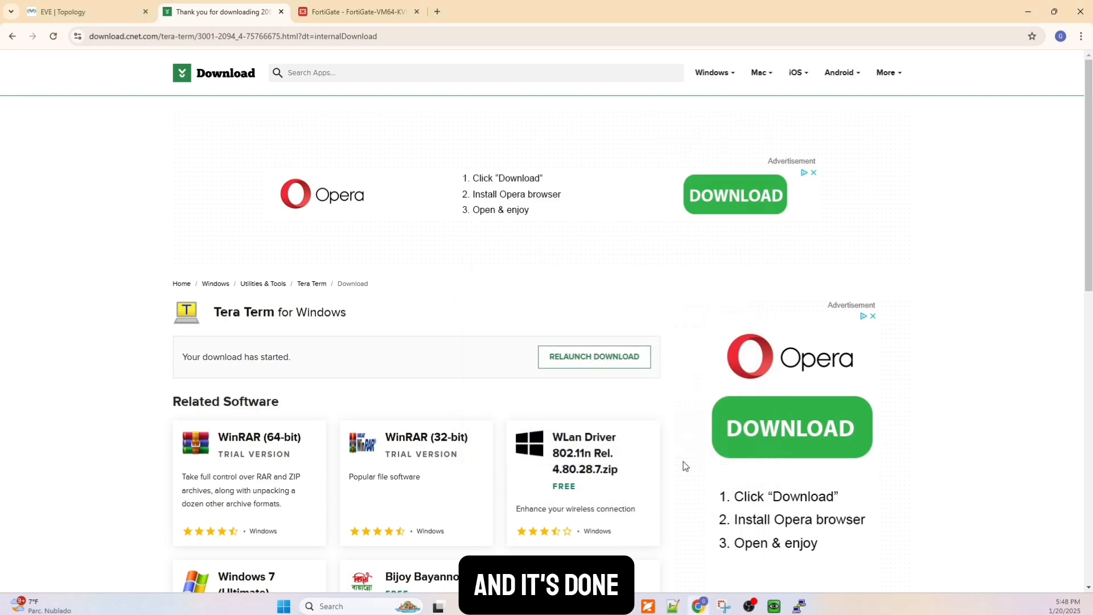
# Open Tera Term, start a serial connection on COM6: USB Serial Port and bring up the firewall's login prompt.
pyautogui.click(293, 607)
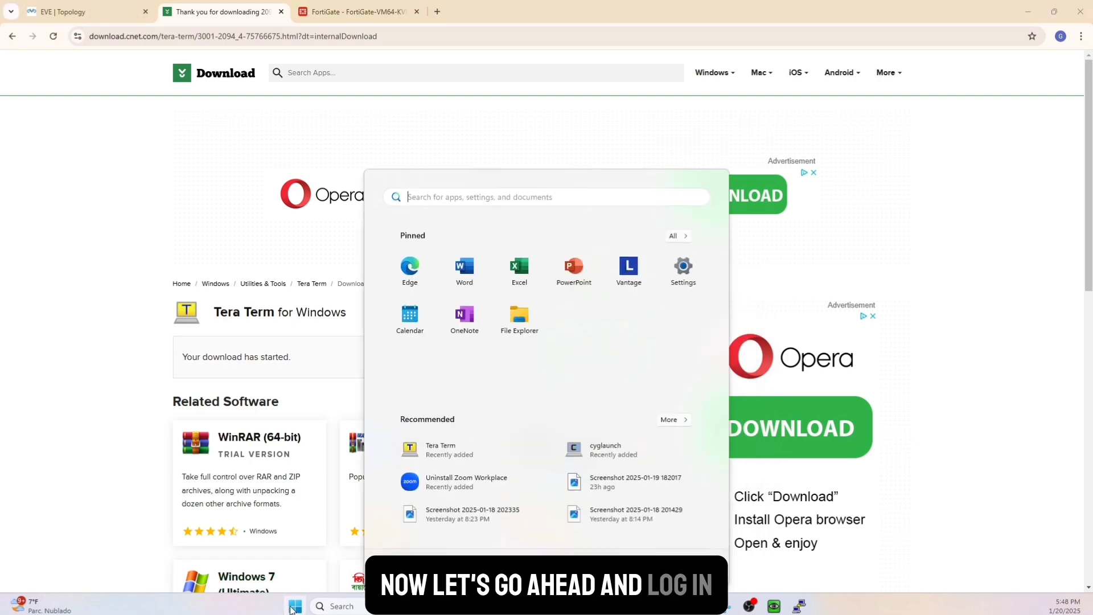
pyautogui.write('tera')
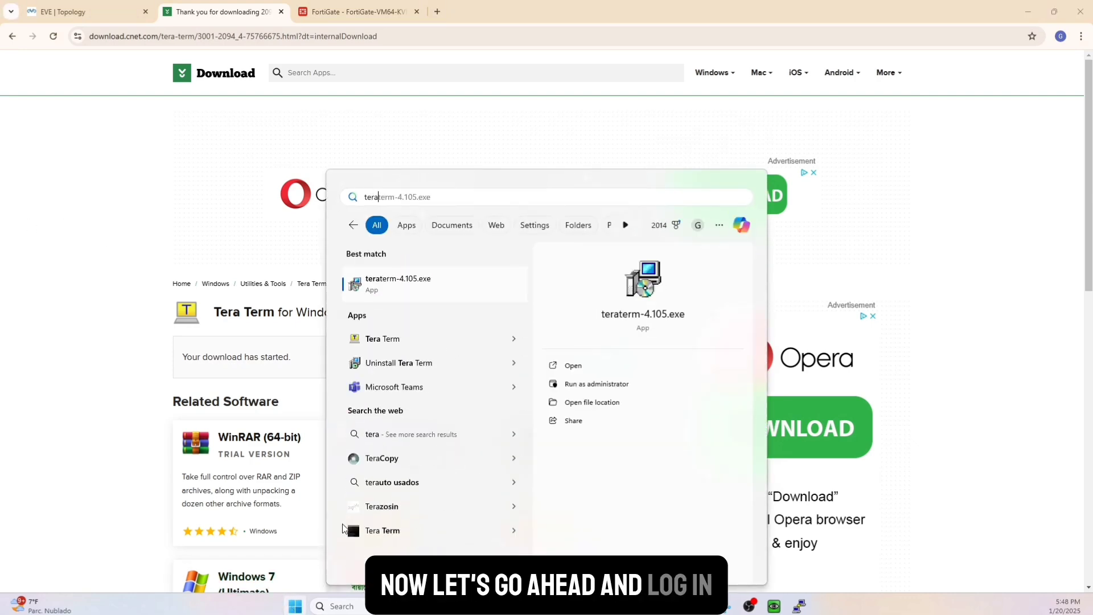
pyautogui.click(373, 342)
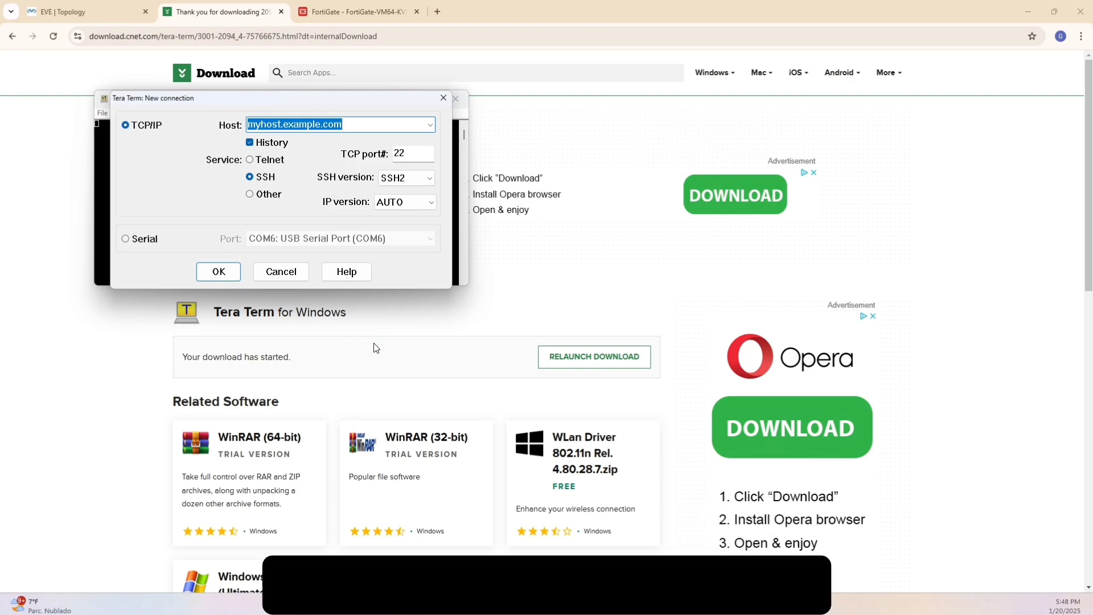
pyautogui.click(147, 240)
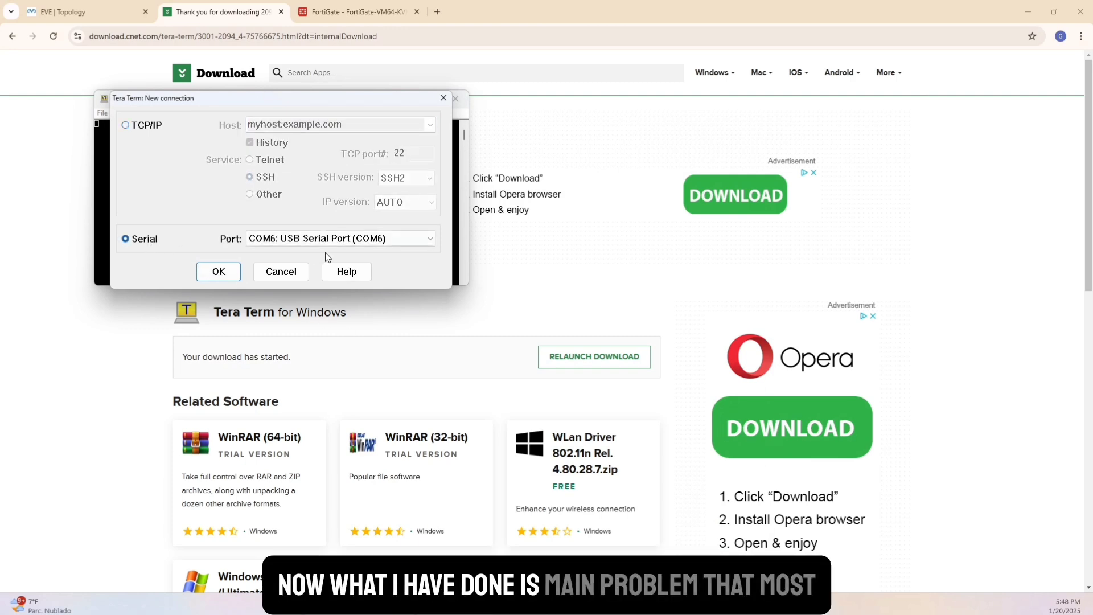
pyautogui.click(283, 243)
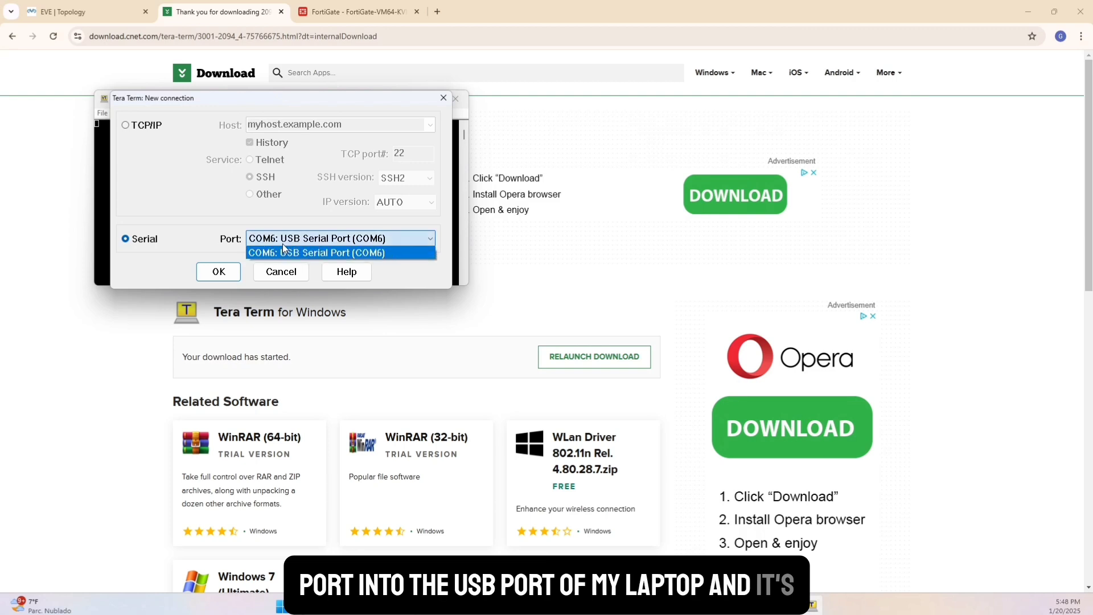
pyautogui.click(287, 253)
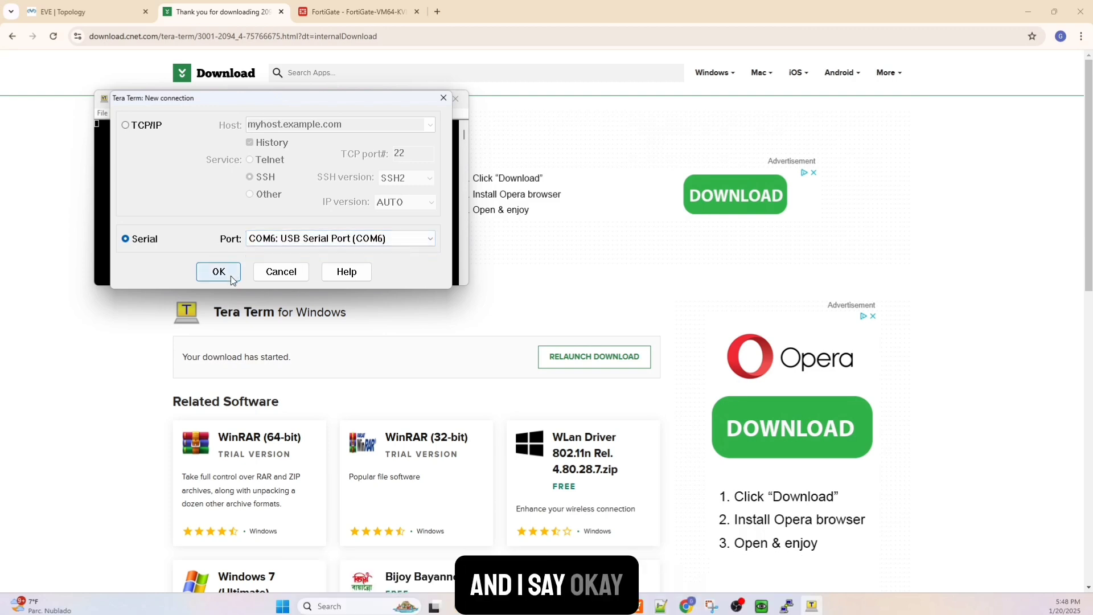
pyautogui.click(218, 272)
pyautogui.press('Return')
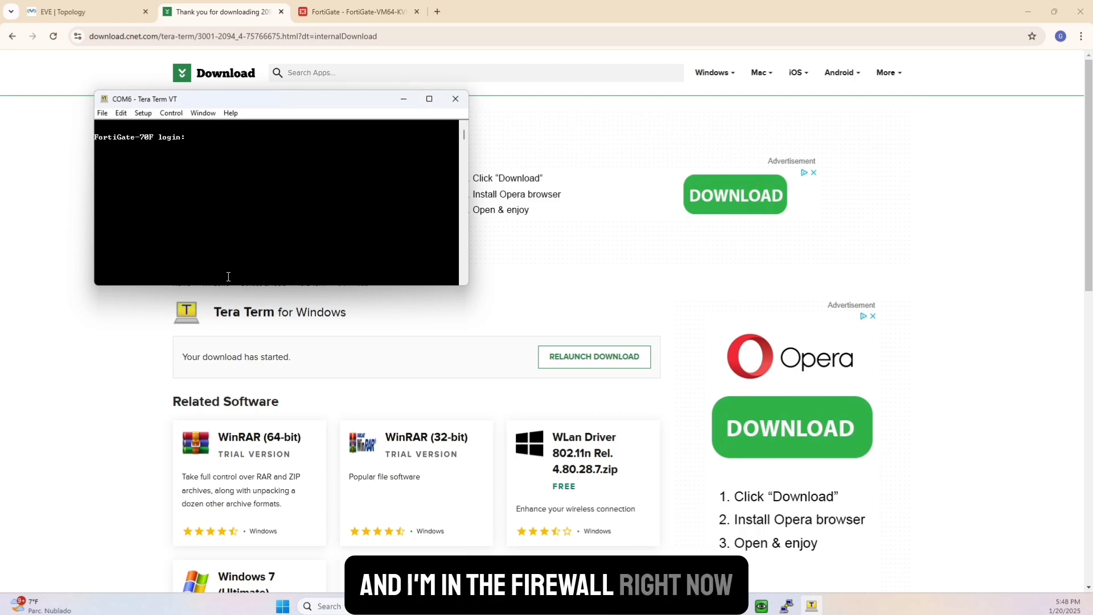
# Log in to the FortiGate-70F console as admin with the account password, and run "diagnose ip address list".
pyautogui.write('admin')
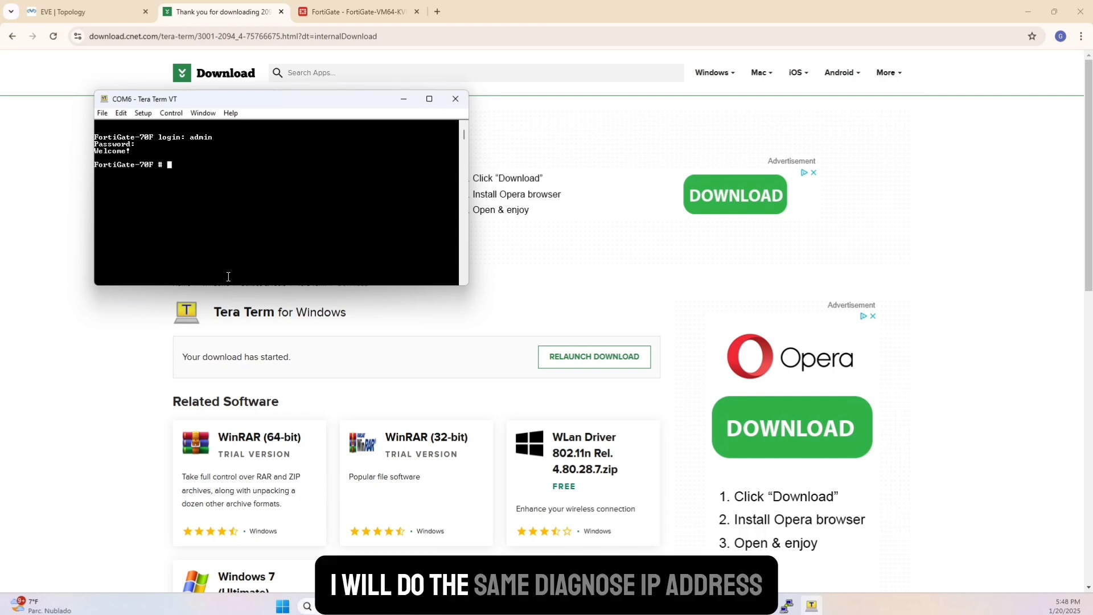
pyautogui.write('diag')
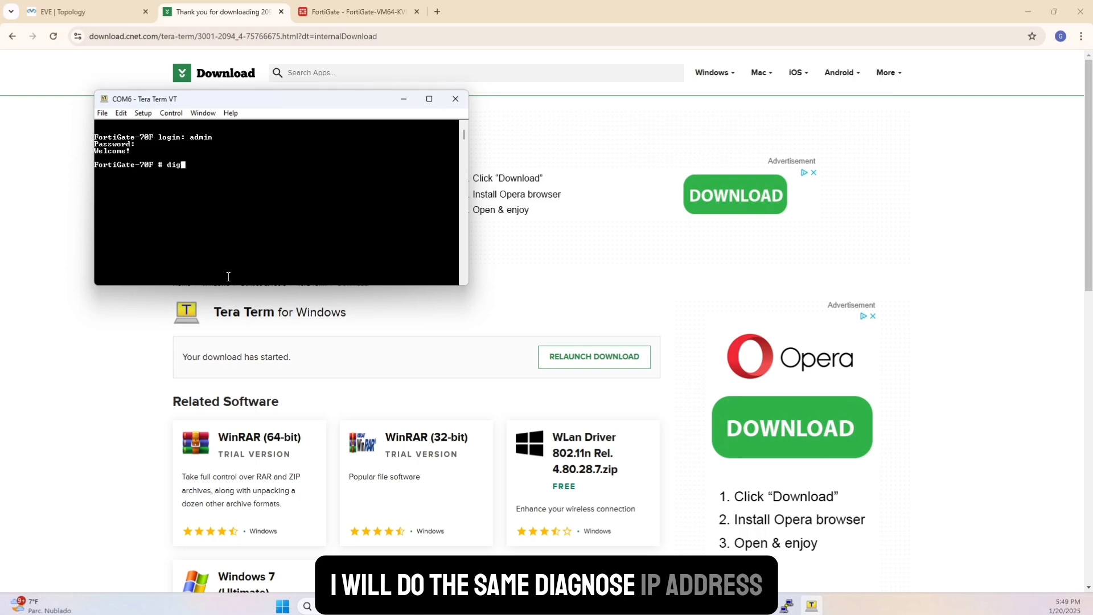
pyautogui.write('nose ip address l')
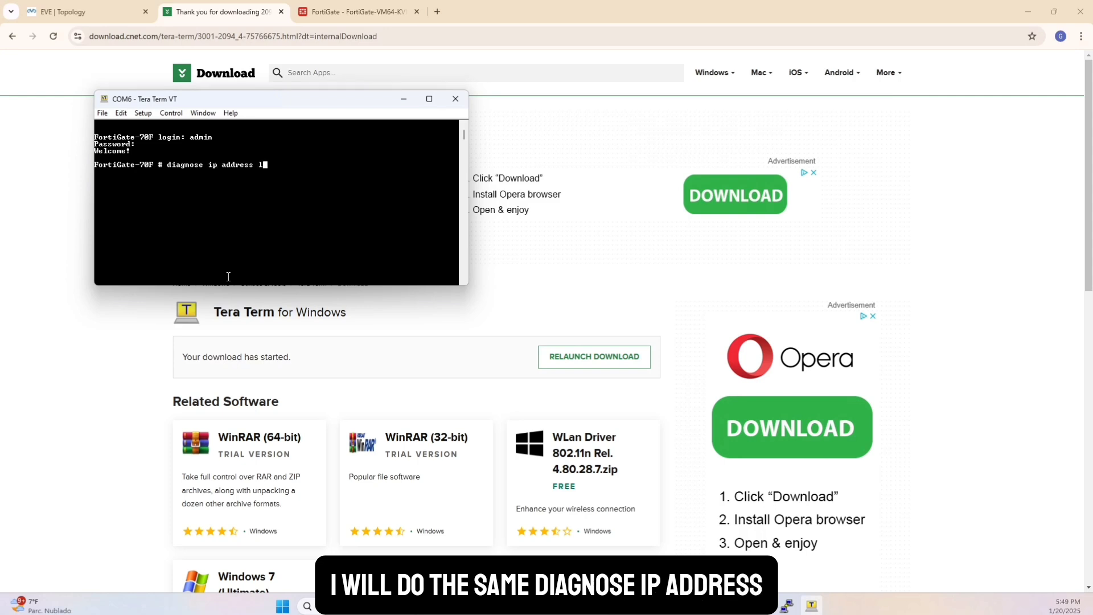
pyautogui.write('ist')
pyautogui.press('Return')
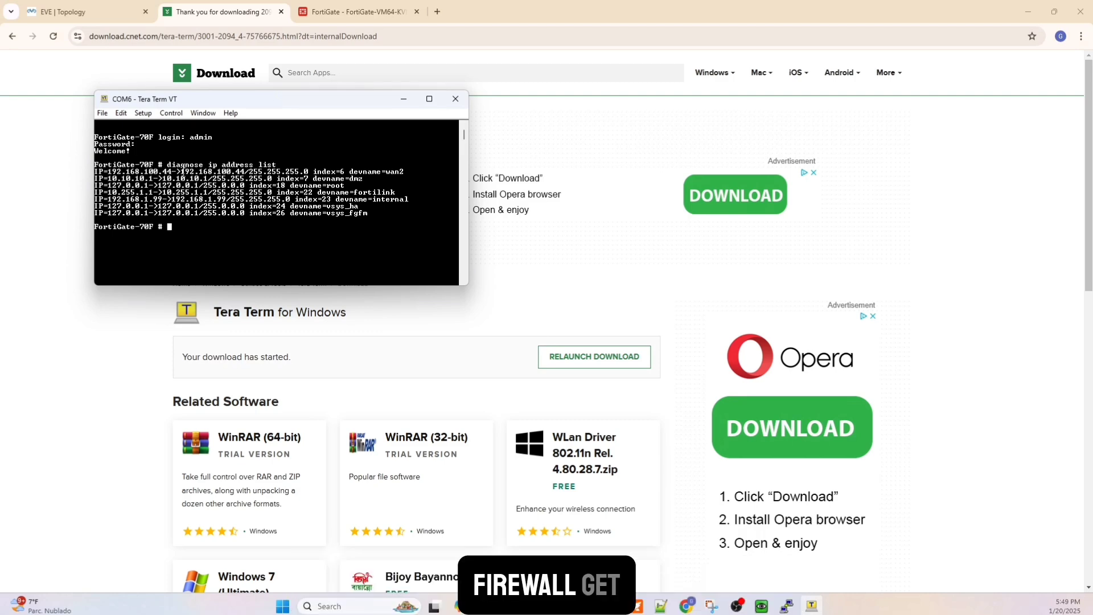
# Copy the wan2 address 192.168.100.44 from the console and try to open it in a new browser tab.
pyautogui.moveTo(182, 170); pyautogui.dragTo(243, 174)
pyautogui.hotkey('ctrl', 'c')
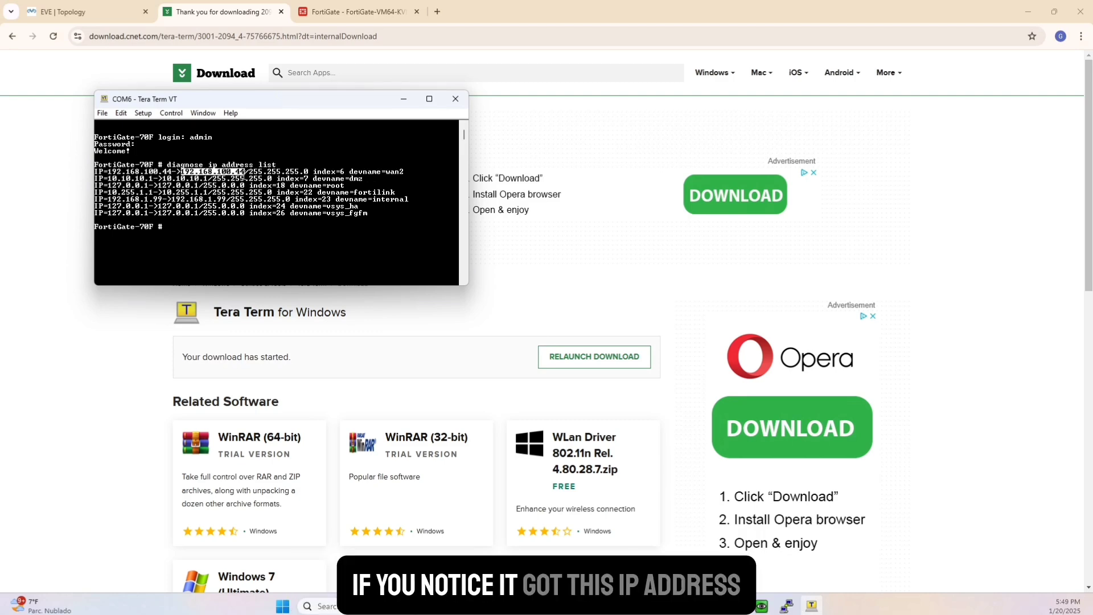
pyautogui.click(437, 12)
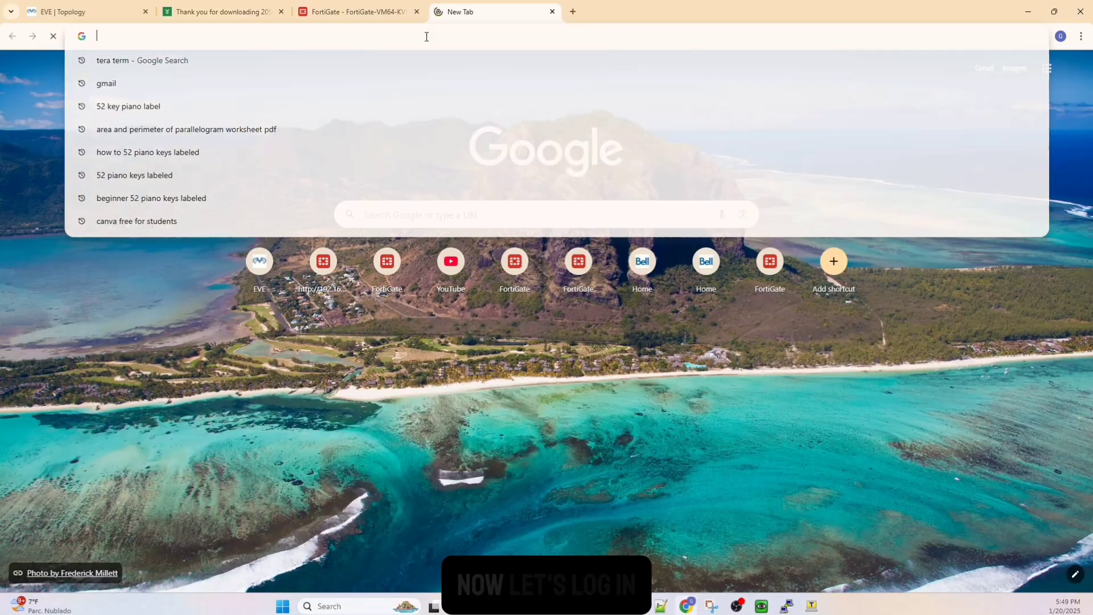
pyautogui.hotkey('ctrl', 'v')
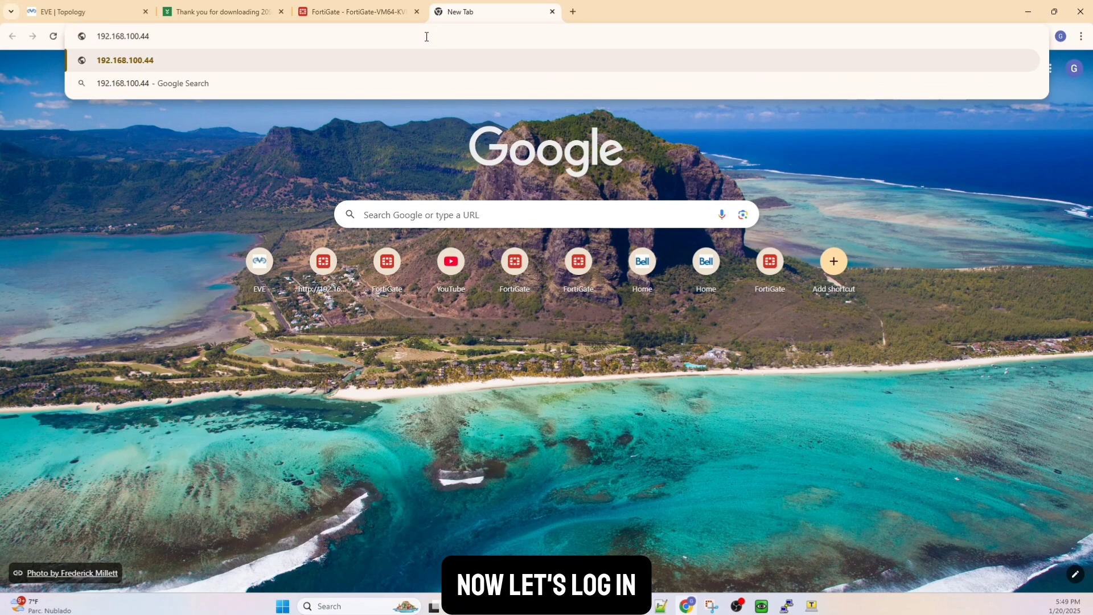
pyautogui.press('Return')
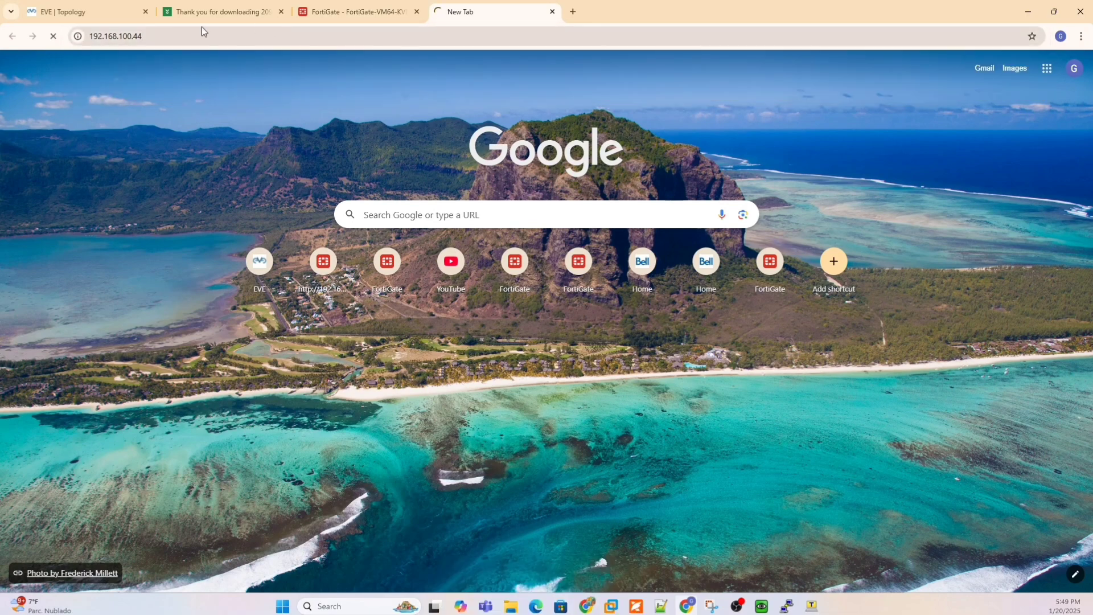
pyautogui.click(170, 35)
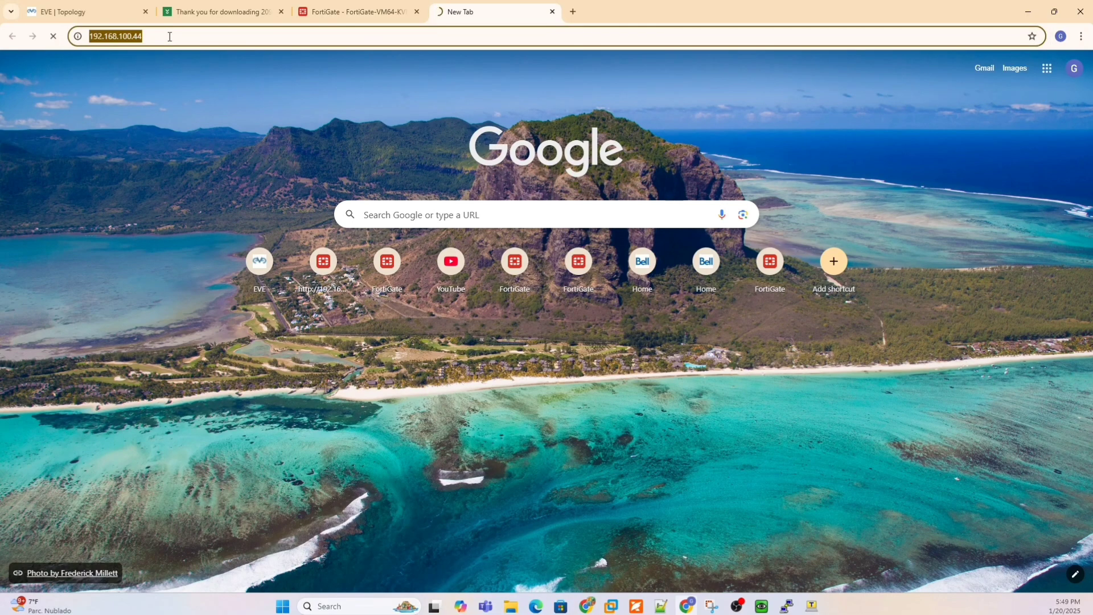
pyautogui.click(371, 9)
pyautogui.click(461, 11)
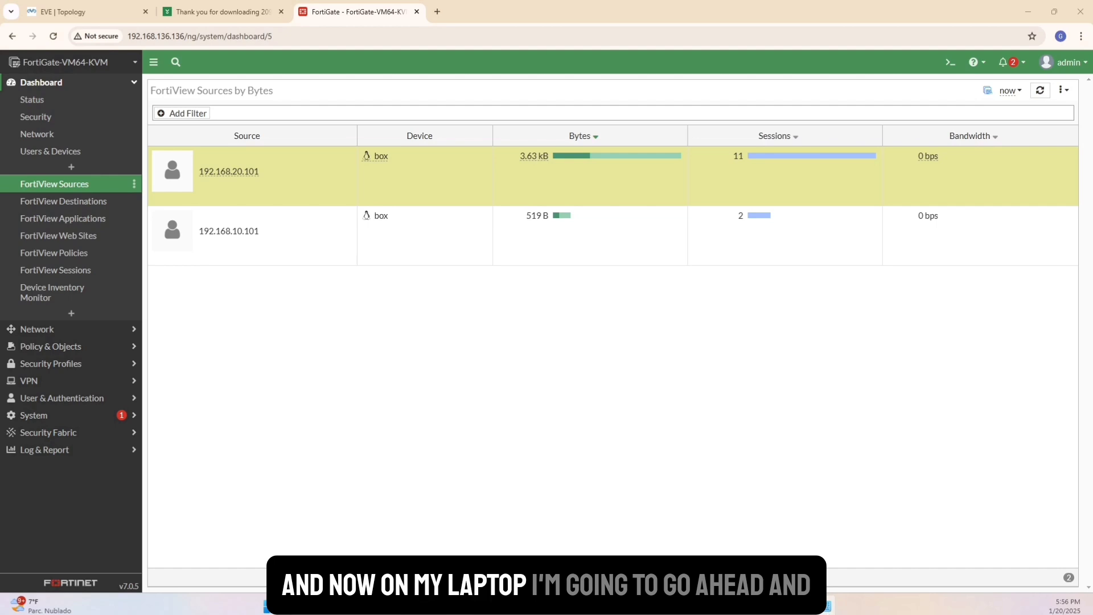
# Give the laptop's Ethernet adapter the static IPv4 address 192.168.1.10, subnet mask 255.255.255.0 and default gateway 192.168.1.99.
pyautogui.click(287, 230)
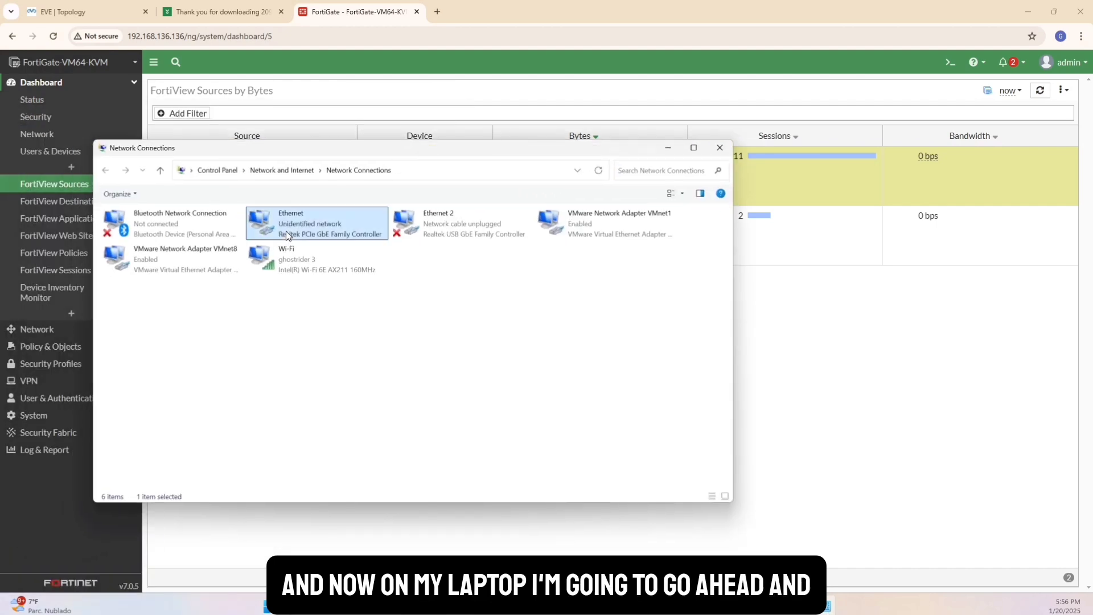
pyautogui.rightClick(286, 231)
pyautogui.click(347, 339)
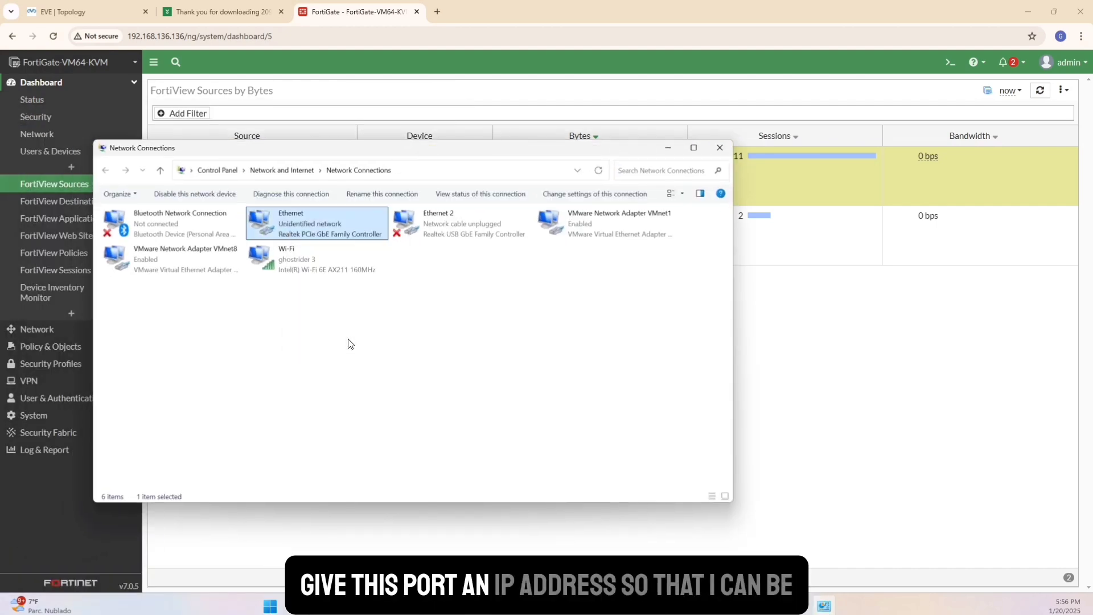
pyautogui.doubleClick(214, 344)
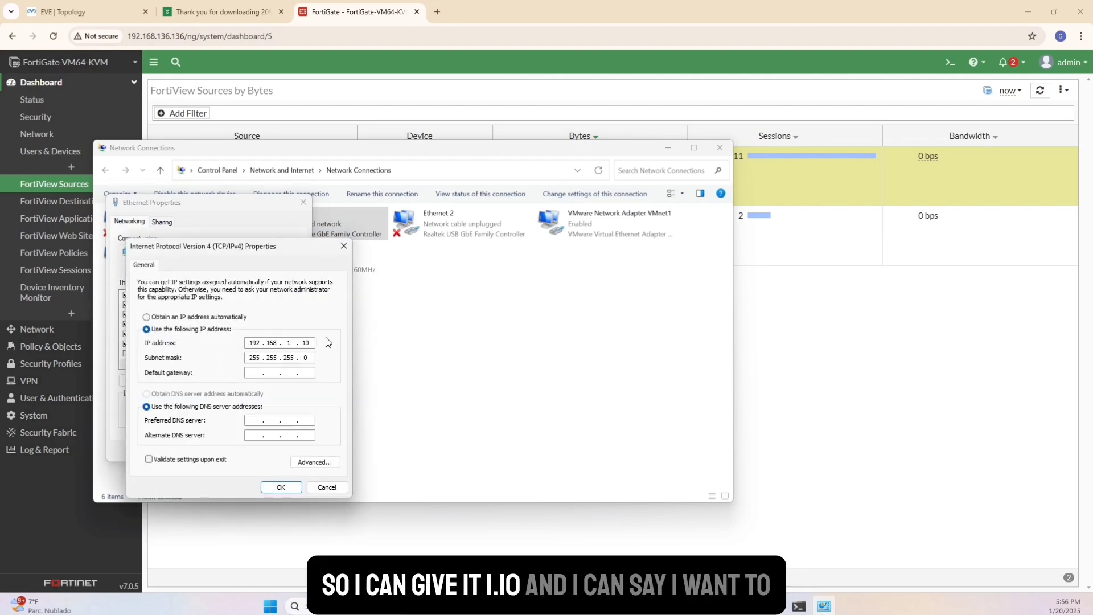
pyautogui.click(259, 372)
pyautogui.write('192 . 16')
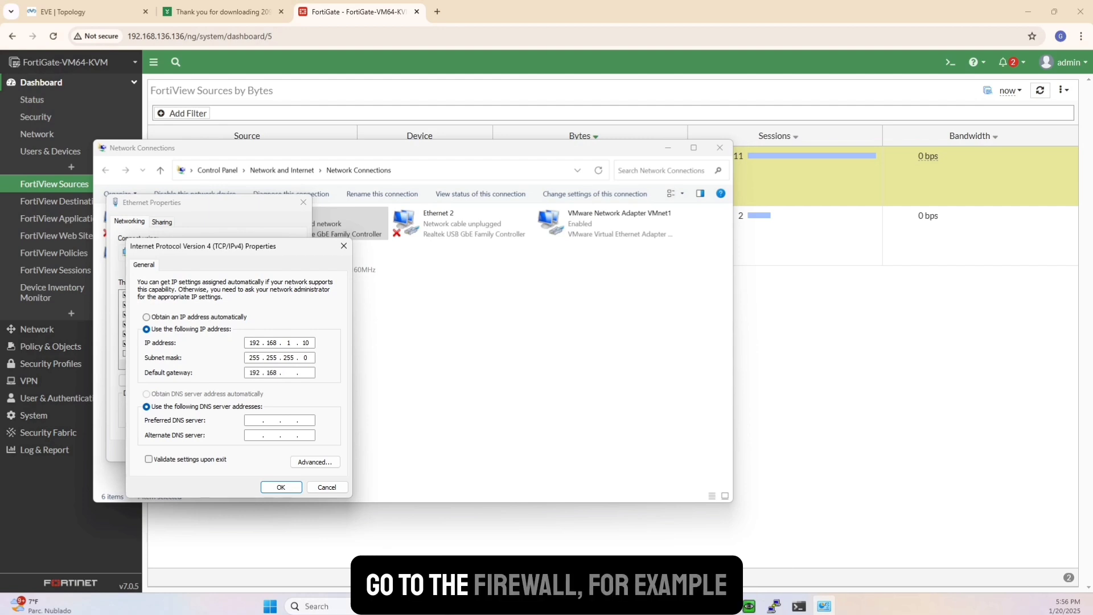
pyautogui.write('8 . 1 . 99')
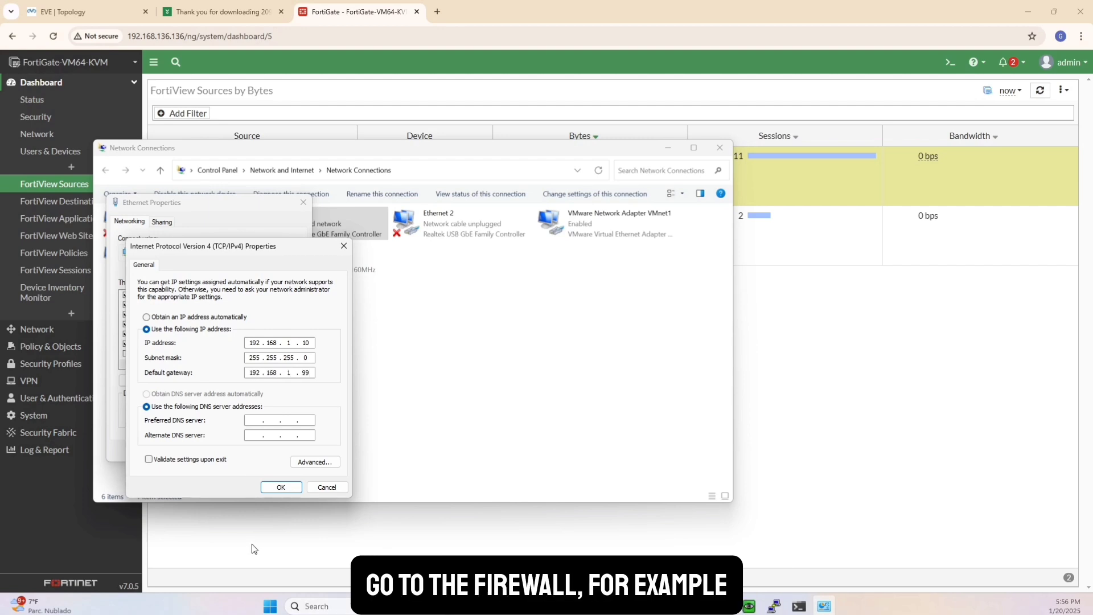
pyautogui.click(282, 487)
pyautogui.click(244, 449)
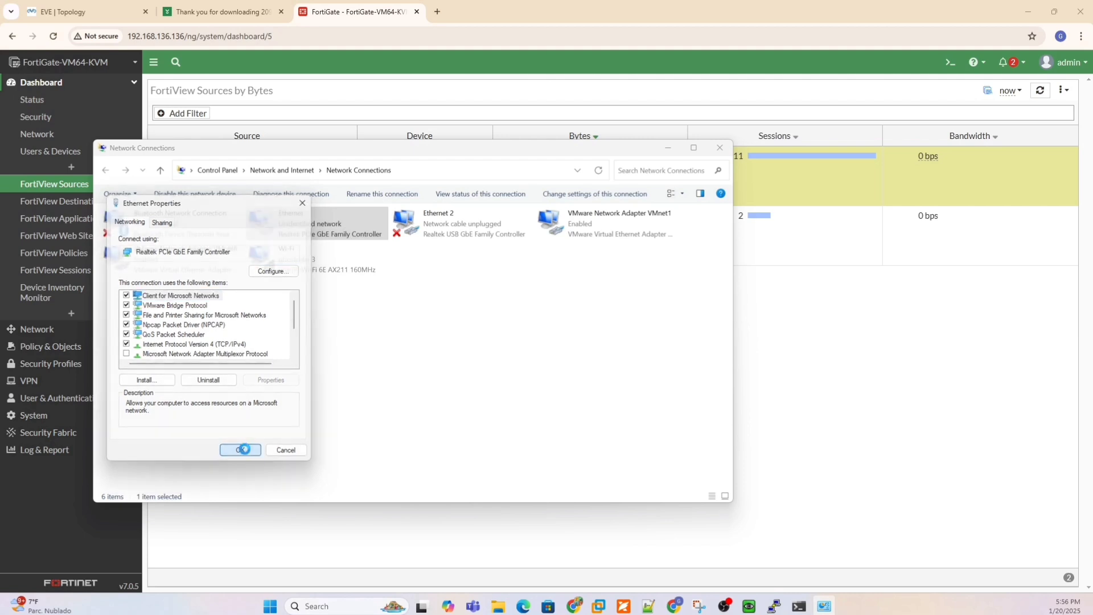
# Ping 192.168.1.99 from a Command Prompt, and minimize the Command Prompt and Network Connections windows.
pyautogui.press('super')
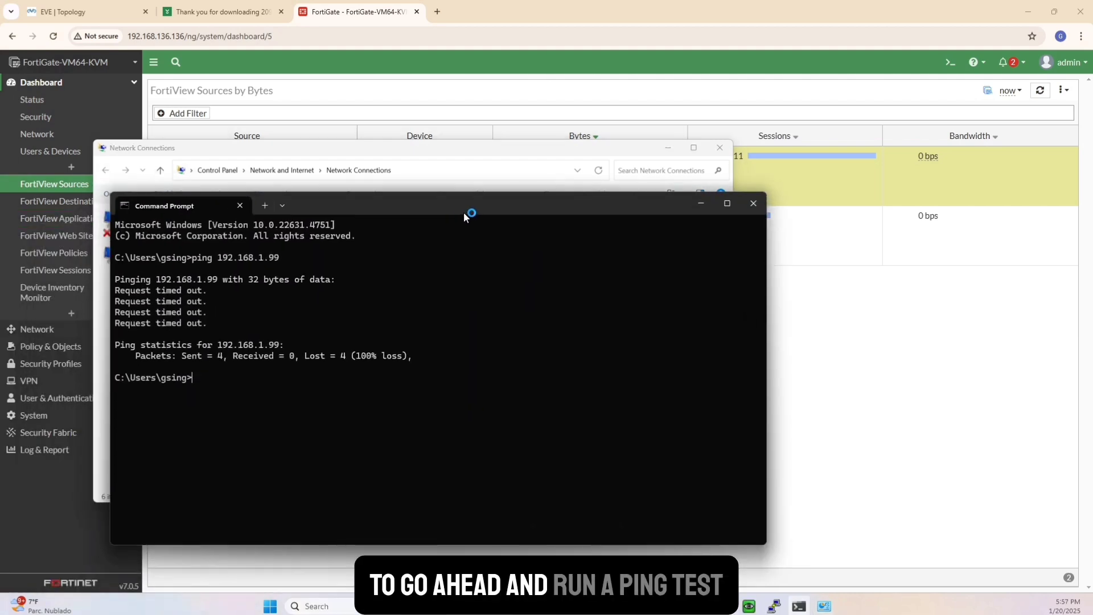
pyautogui.write('192.168.1.99')
pyautogui.press('Return')
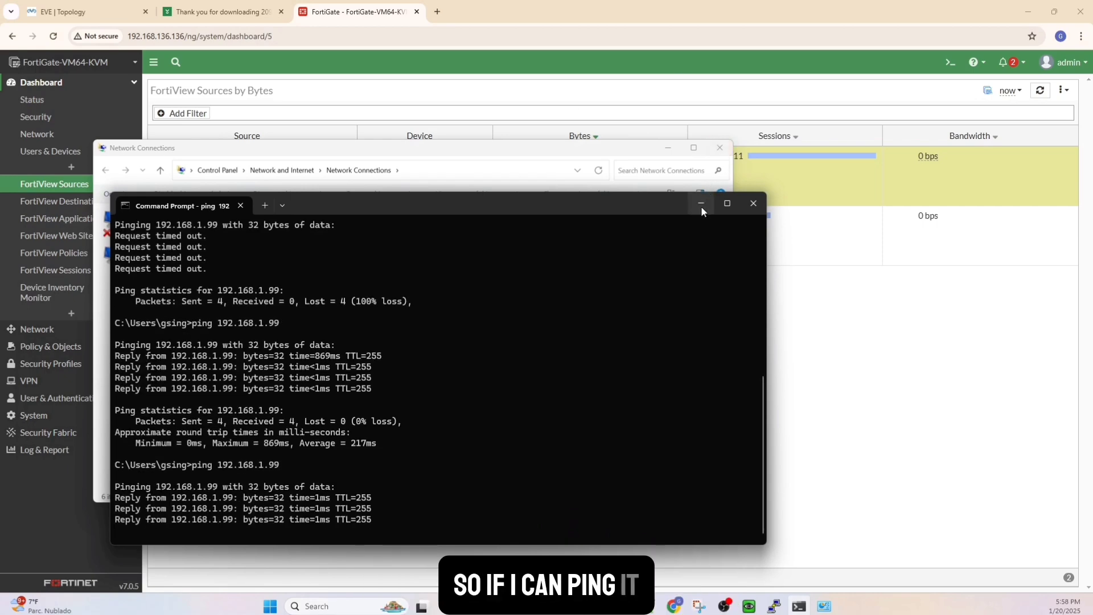
pyautogui.click(701, 204)
pyautogui.click(667, 147)
pyautogui.click(437, 12)
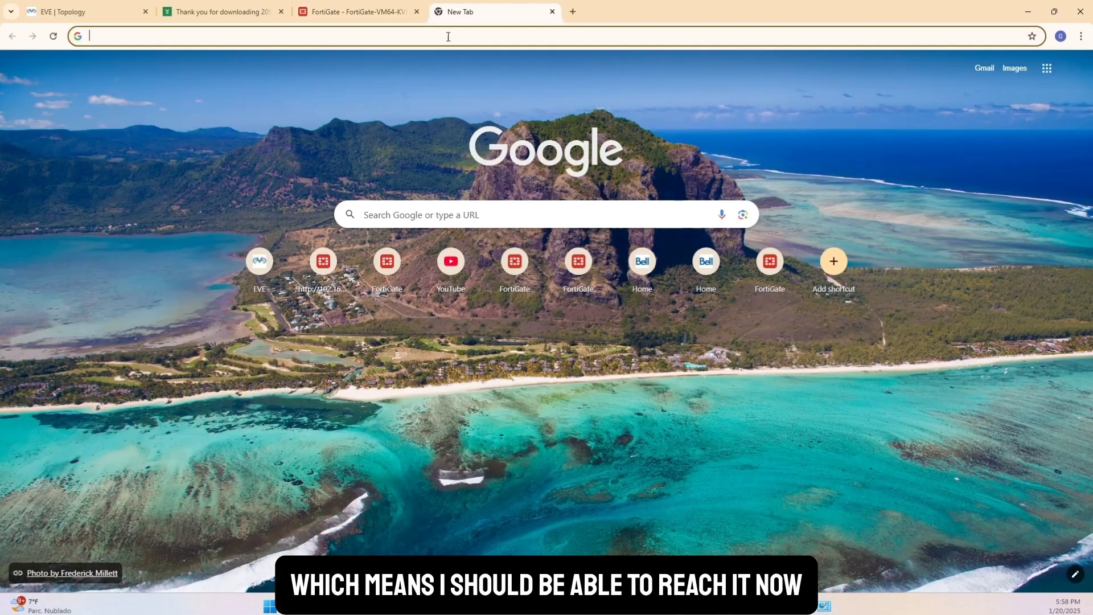
pyautogui.click(448, 37)
pyautogui.write('192.1')
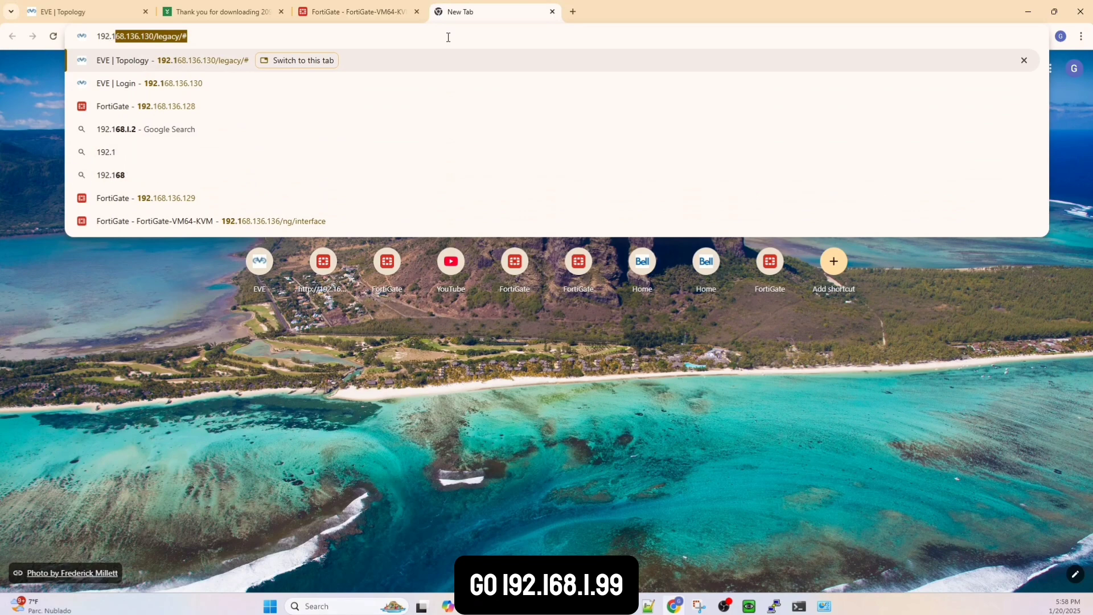
pyautogui.write('68.1.99')
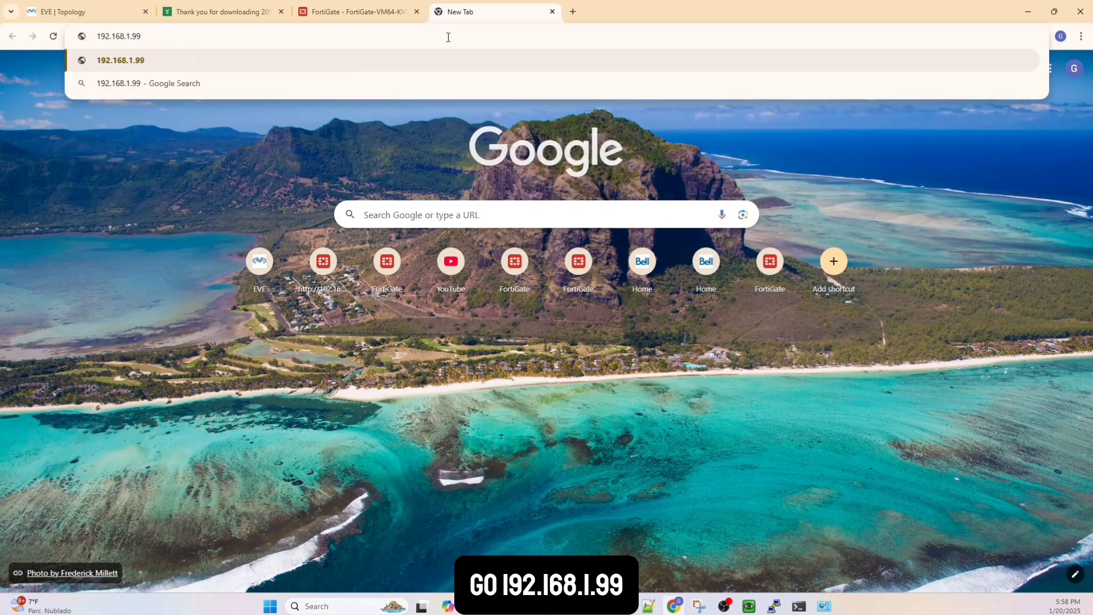
pyautogui.press('Return')
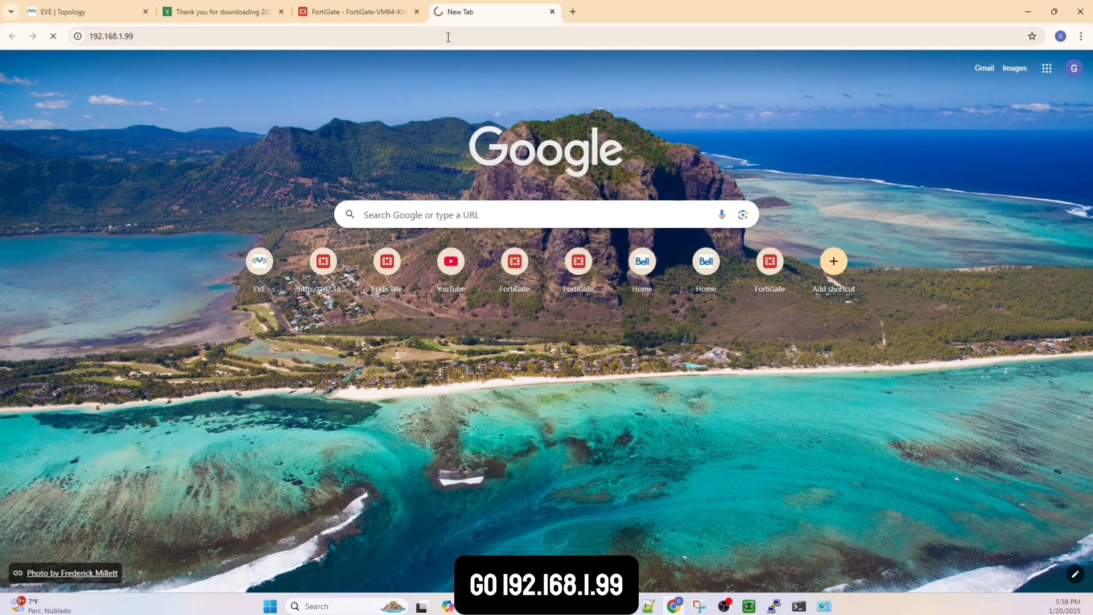
pyautogui.click(100, 37)
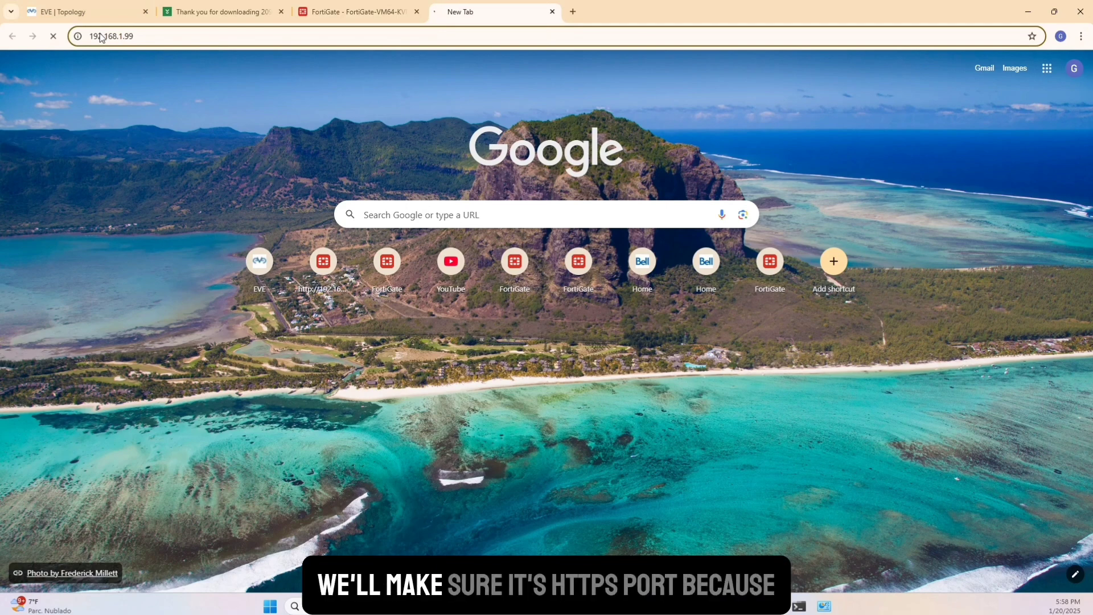
pyautogui.write('https://')
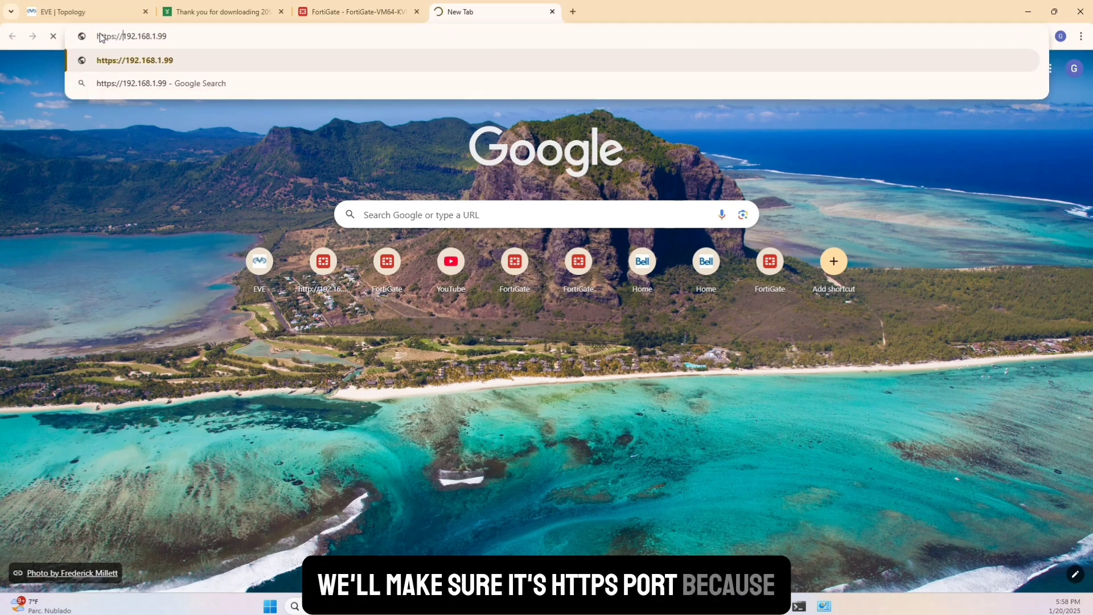
pyautogui.press('Return')
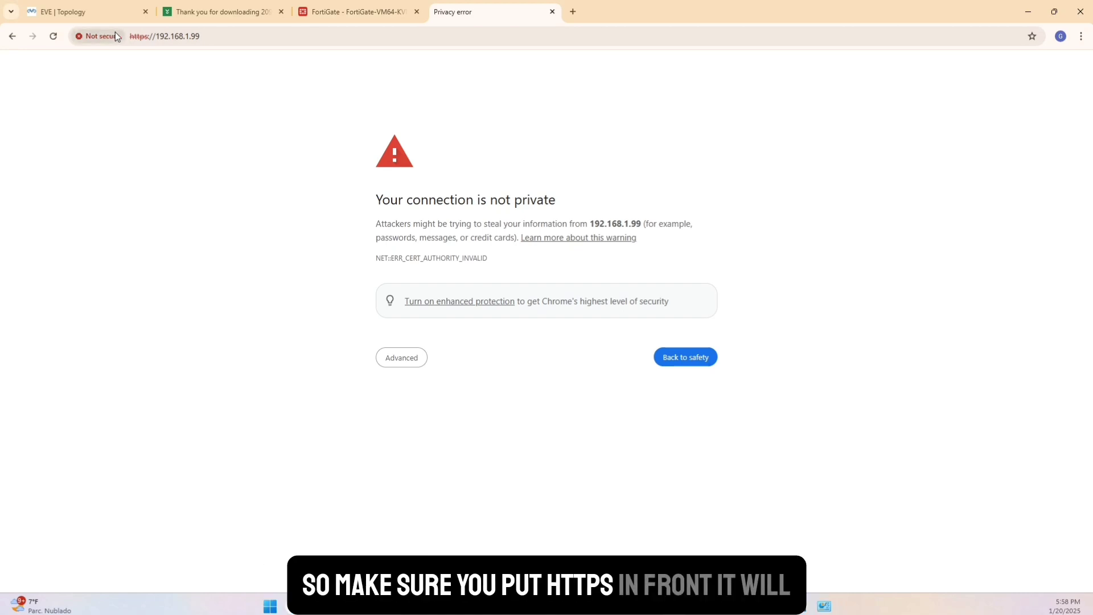
pyautogui.click(408, 357)
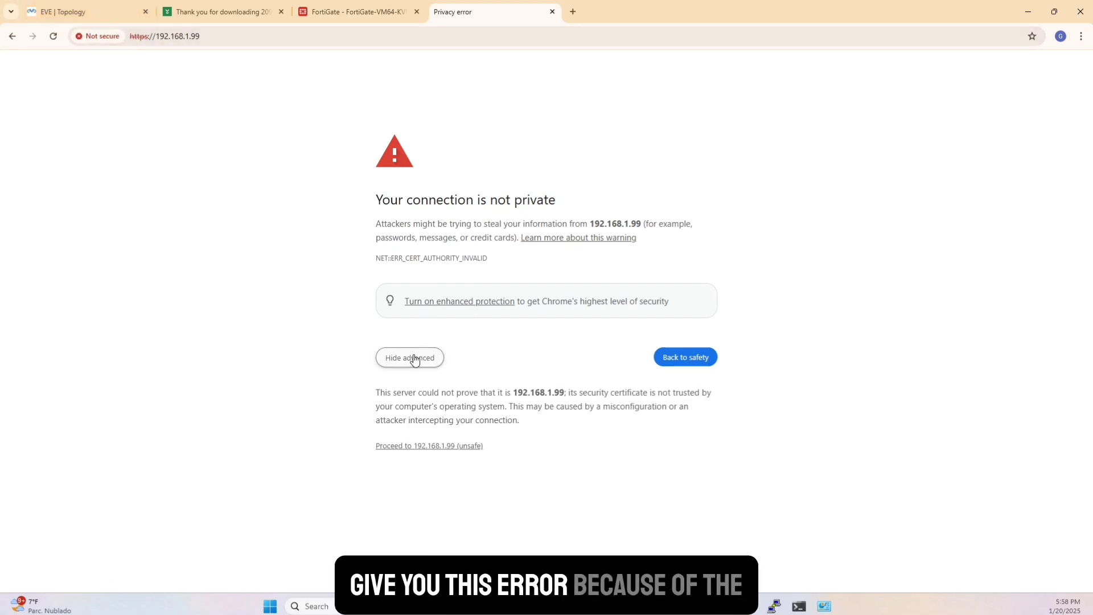
pyautogui.click(442, 448)
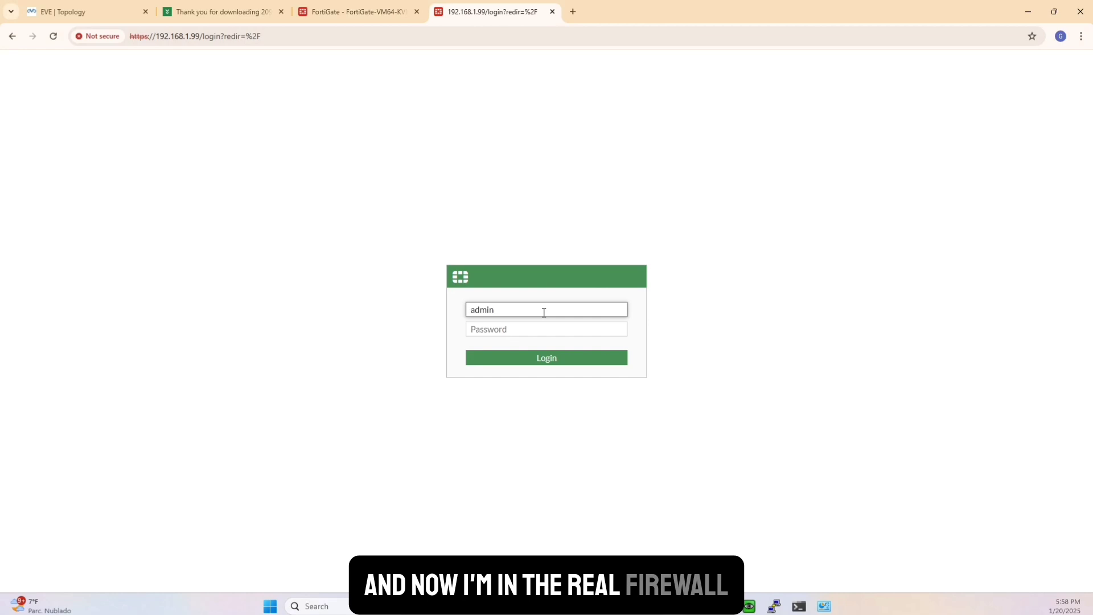
# Log in to the FortiGate-70F web interface as admin with the account password, and postpone the FortiGate setup.
pyautogui.press('Tab')
pyautogui.write('a')
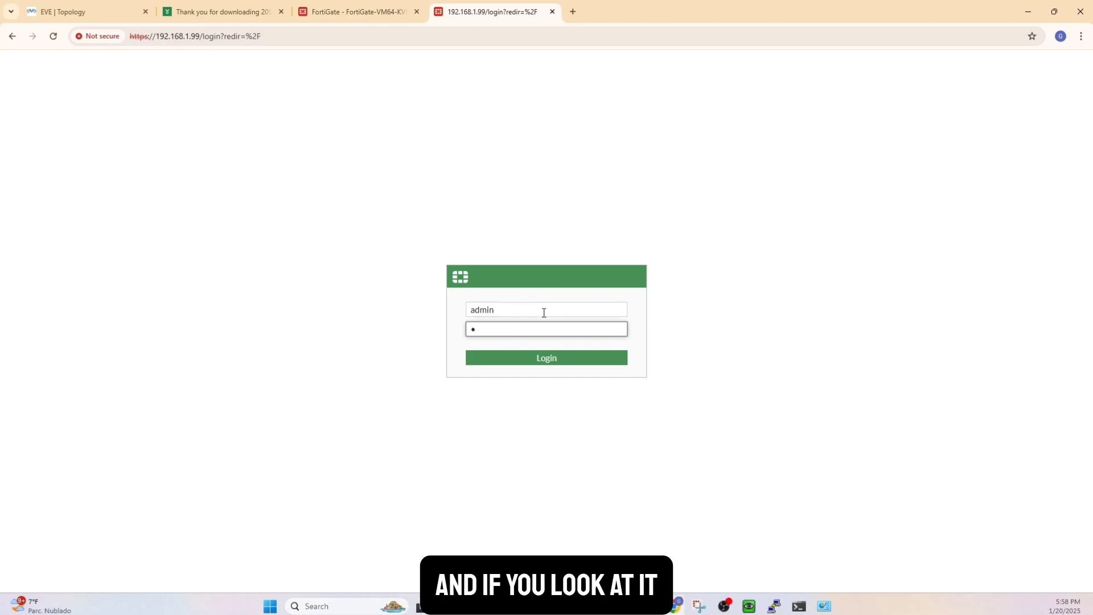
pyautogui.write('••••')
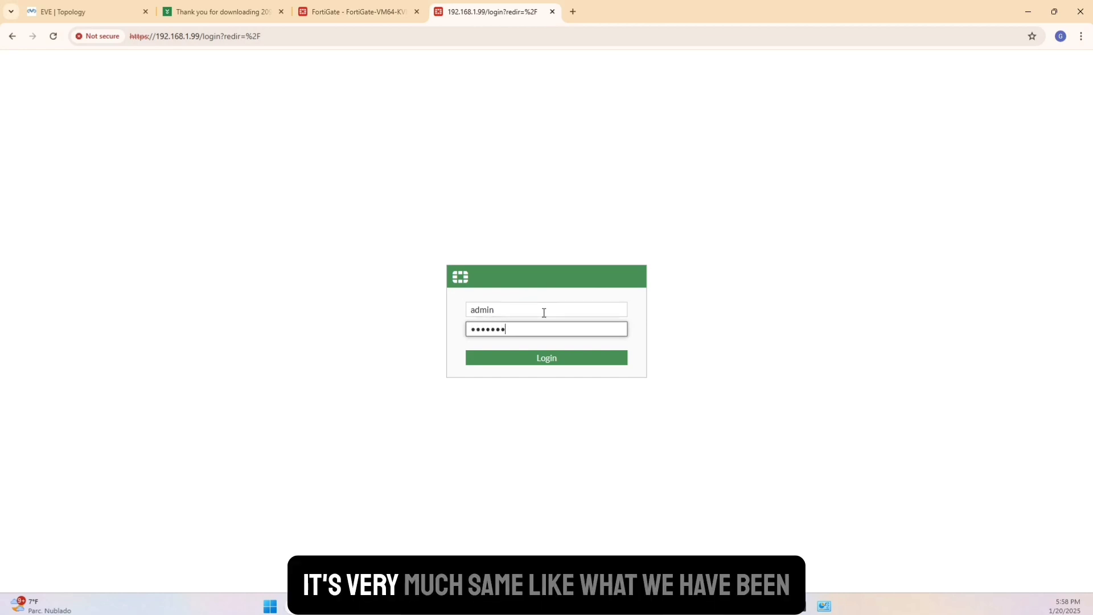
pyautogui.press('Return')
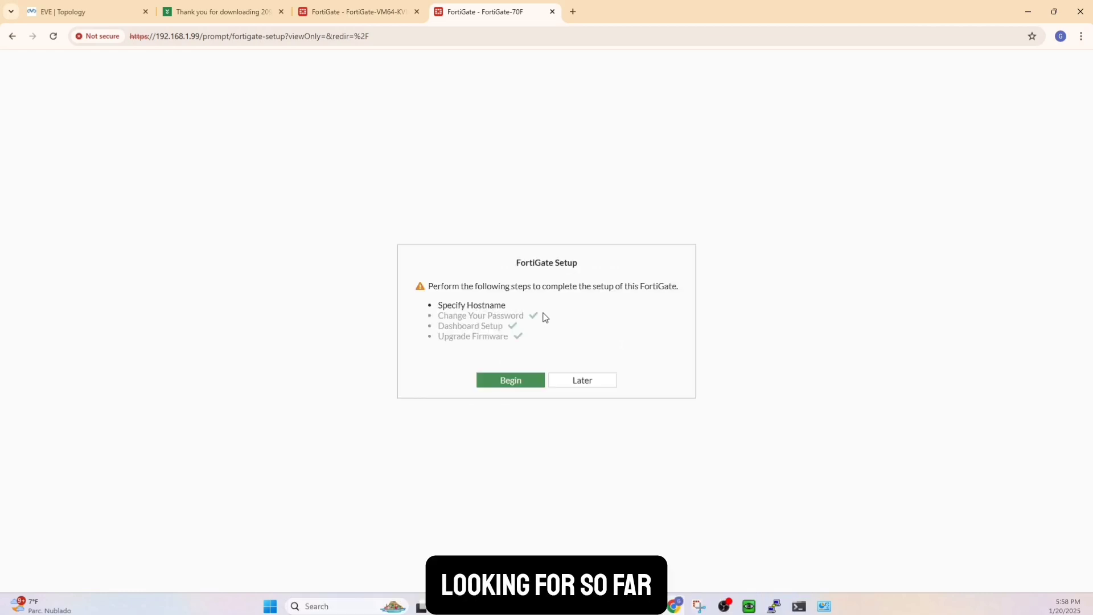
pyautogui.click(597, 381)
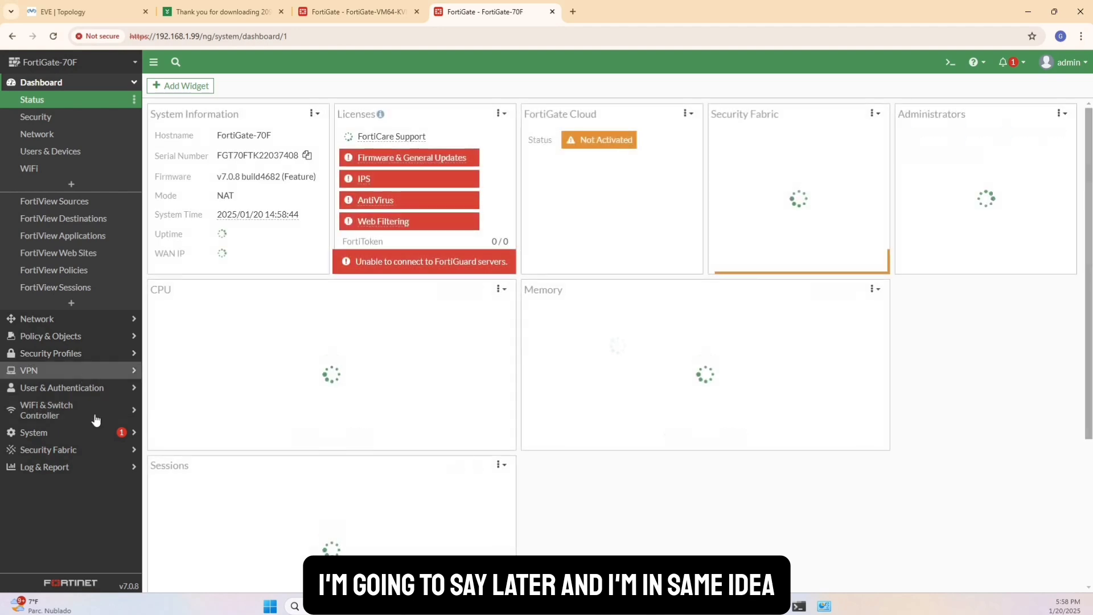
# Examine the firewall's system settings, including the system time, administration ports, idle timeout and password policy.
pyautogui.click(57, 433)
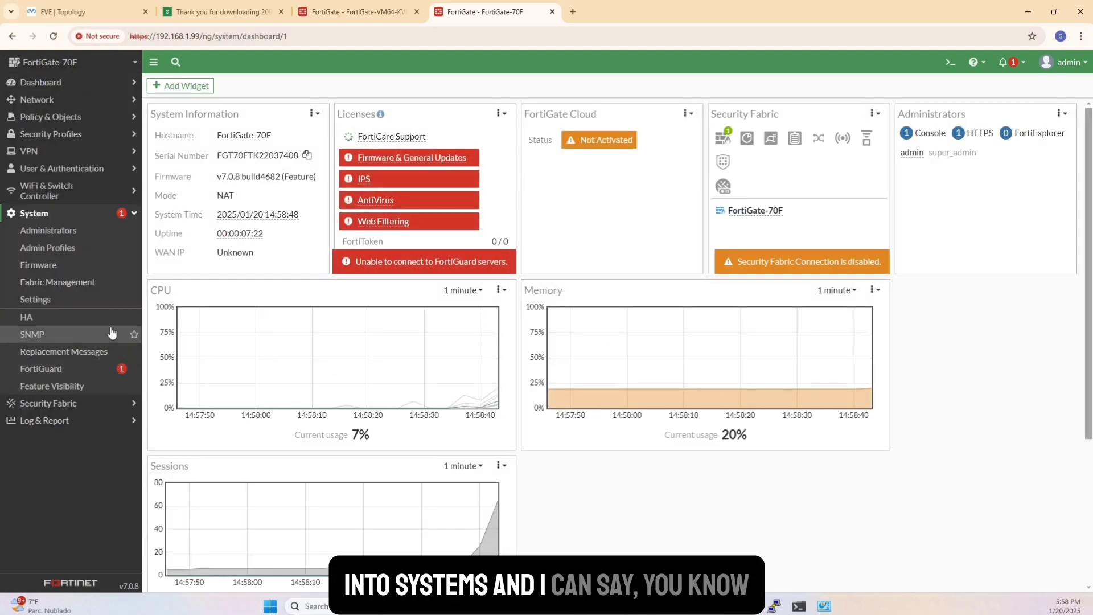
pyautogui.click(68, 299)
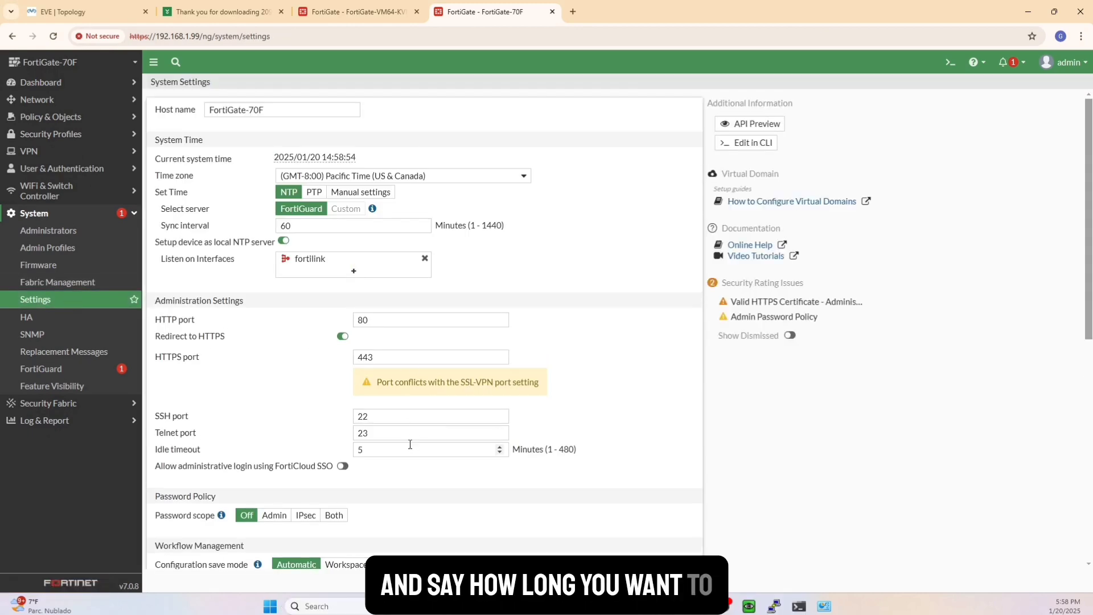
pyautogui.scroll(-6, 410, 443)
pyautogui.scroll(5, 410, 443)
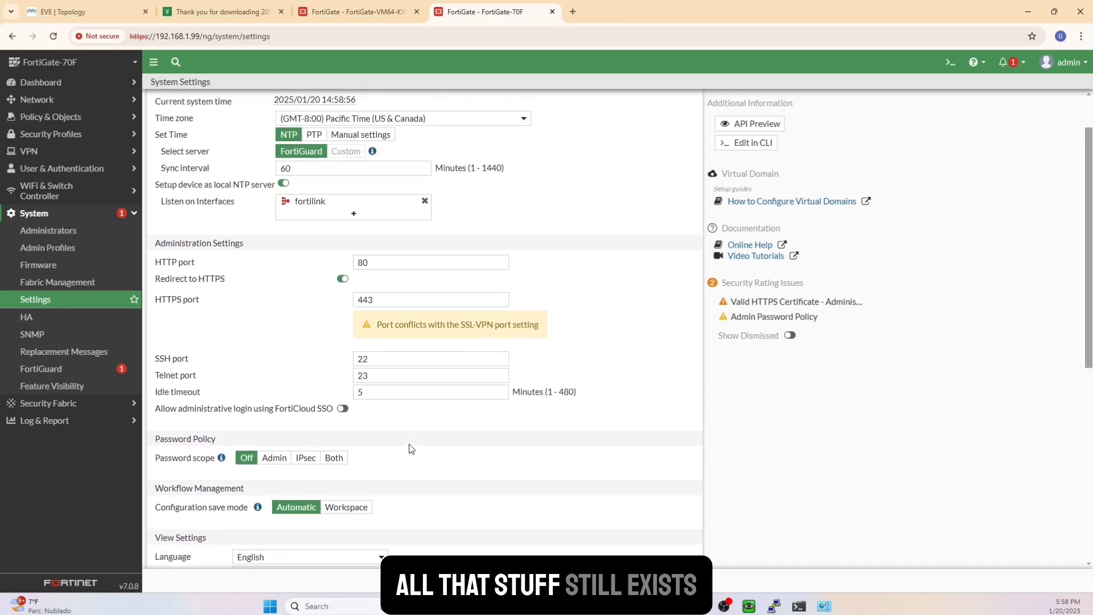
pyautogui.scroll(-6, 385, 378)
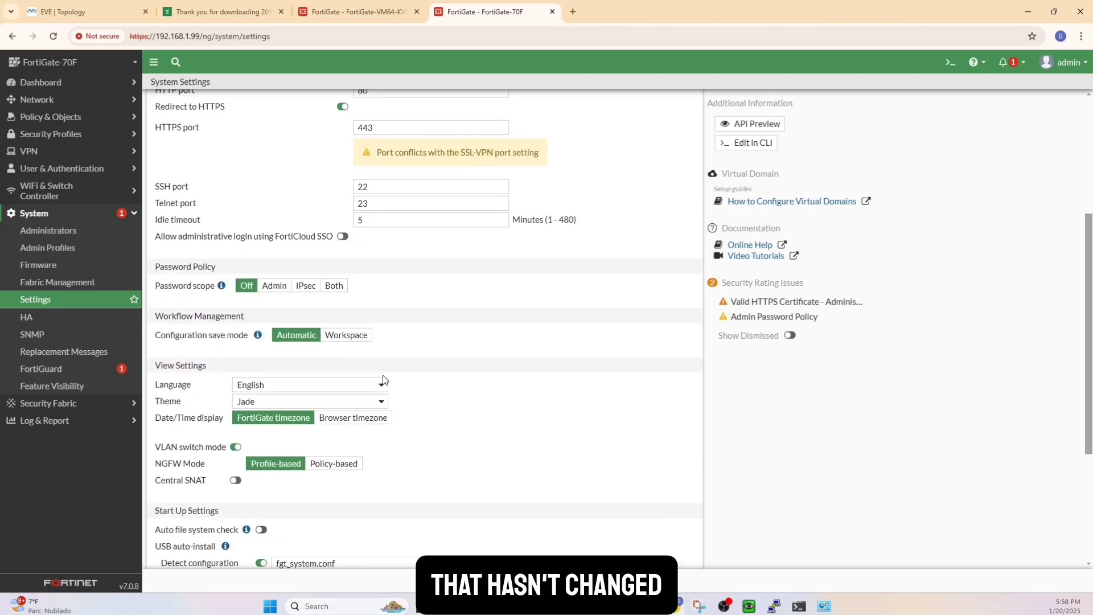
pyautogui.scroll(5, 385, 380)
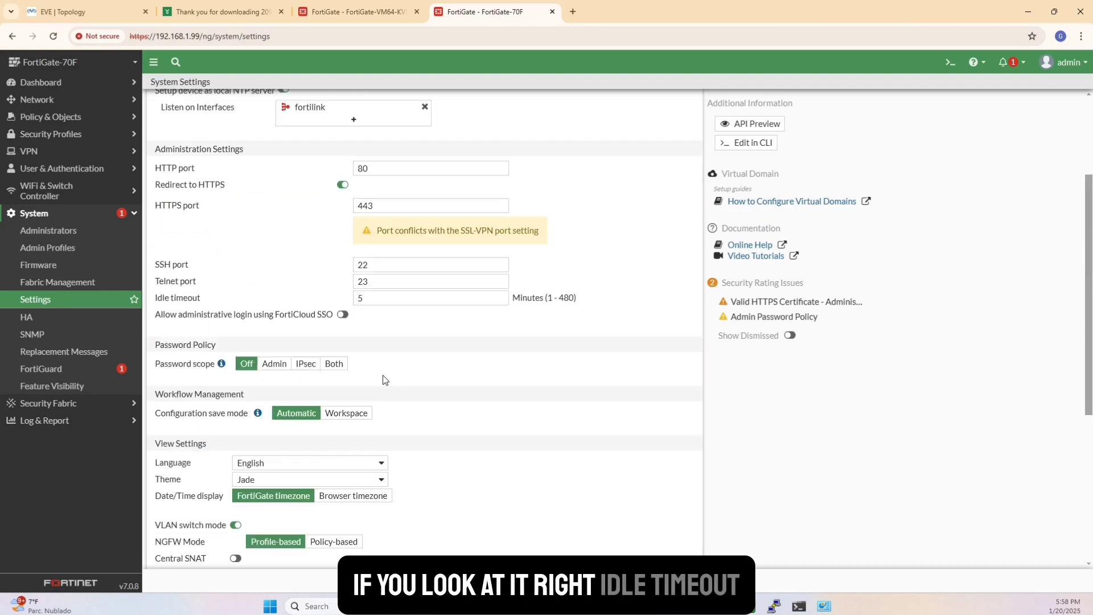
pyautogui.doubleClick(373, 295)
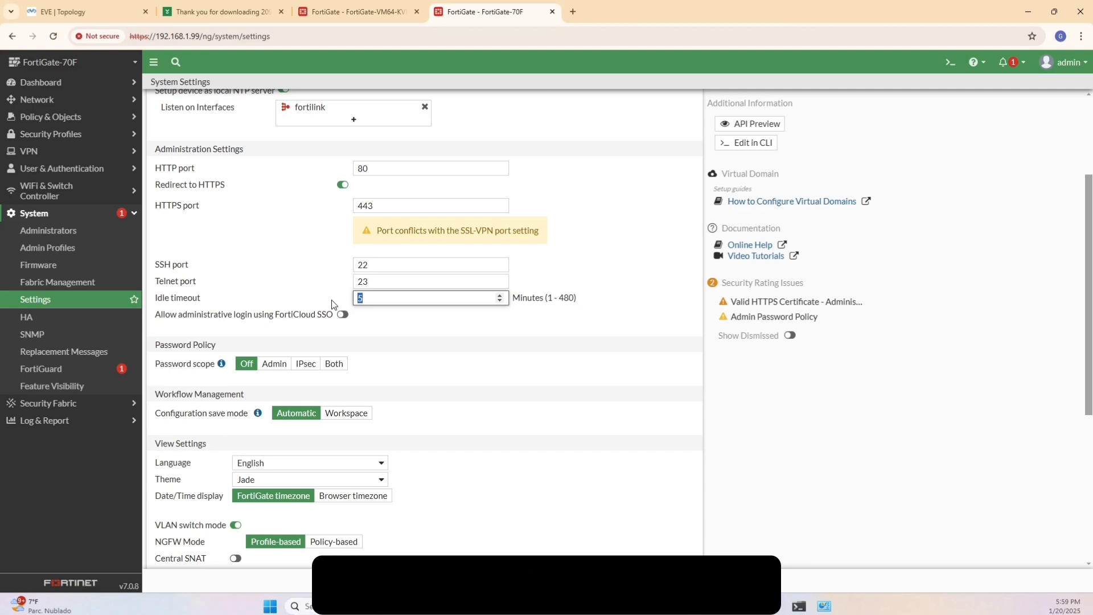
pyautogui.scroll(3, 372, 338)
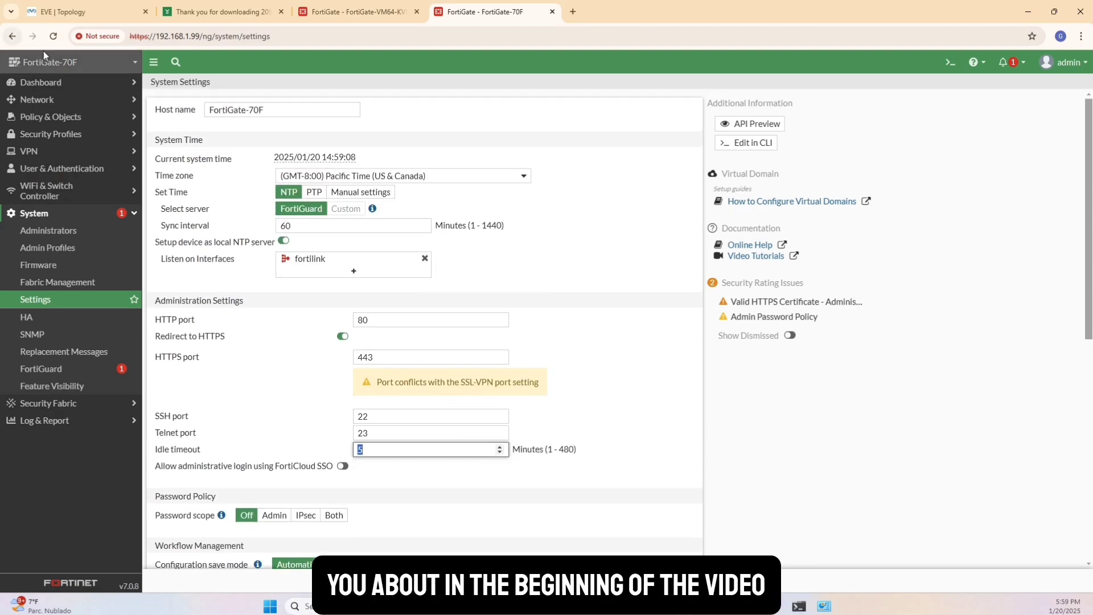
# Start a new VLAN interface in the network interface list, with the name Emplyee and the alias Employee.
pyautogui.click(63, 101)
pyautogui.click(59, 116)
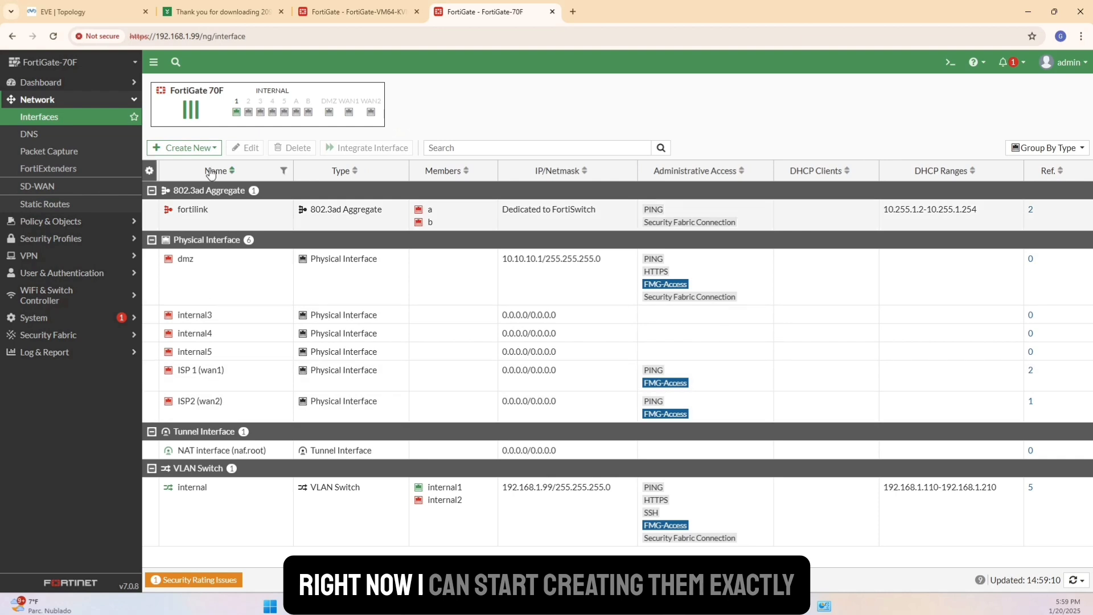
pyautogui.click(210, 149)
pyautogui.click(179, 163)
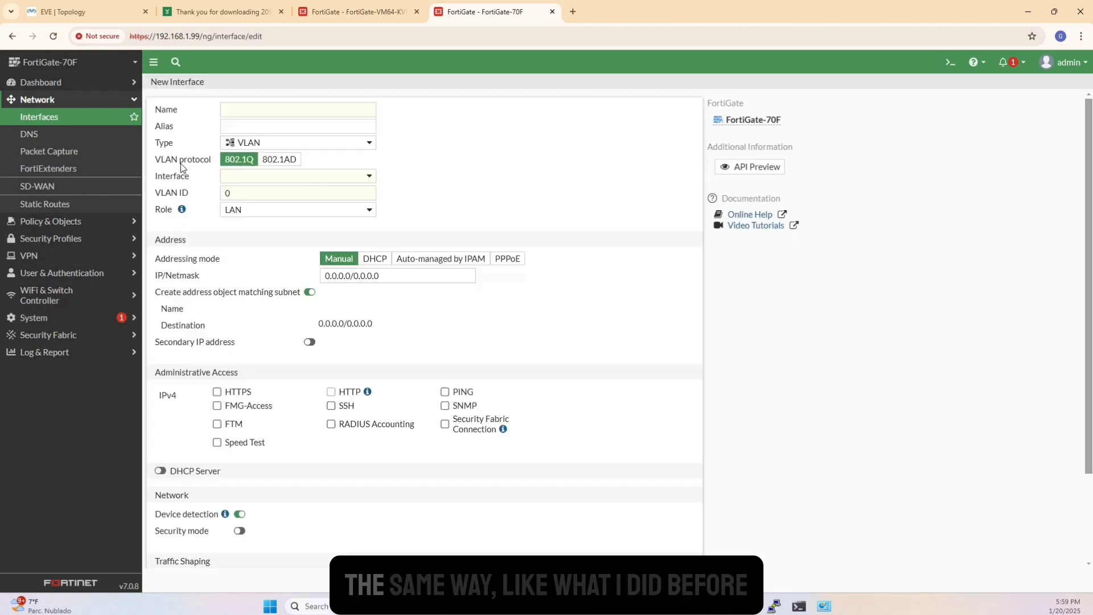
pyautogui.click(245, 108)
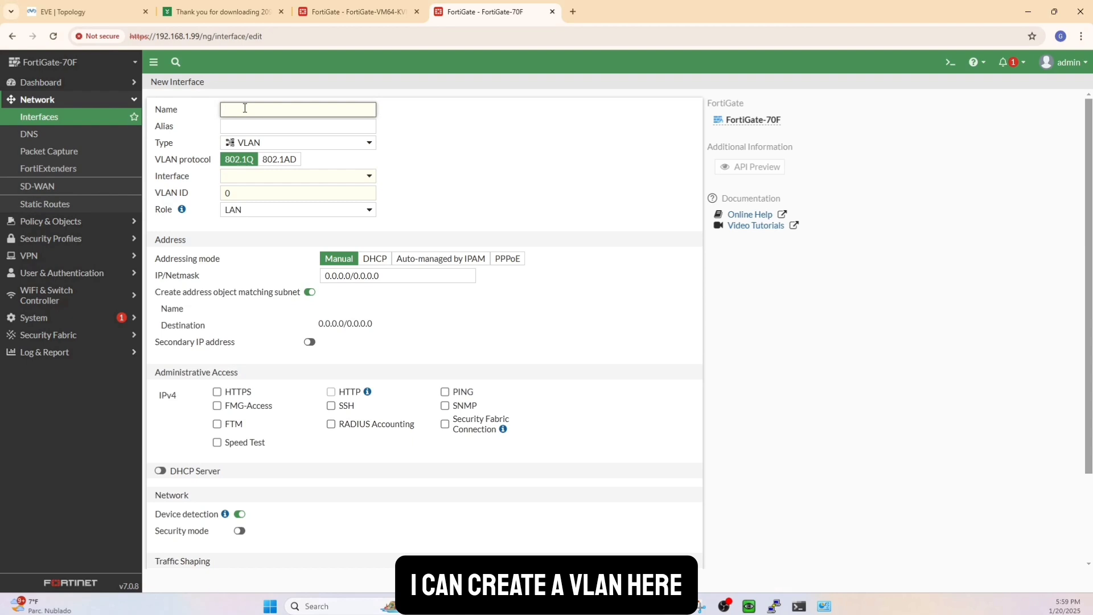
pyautogui.write('Emplyee')
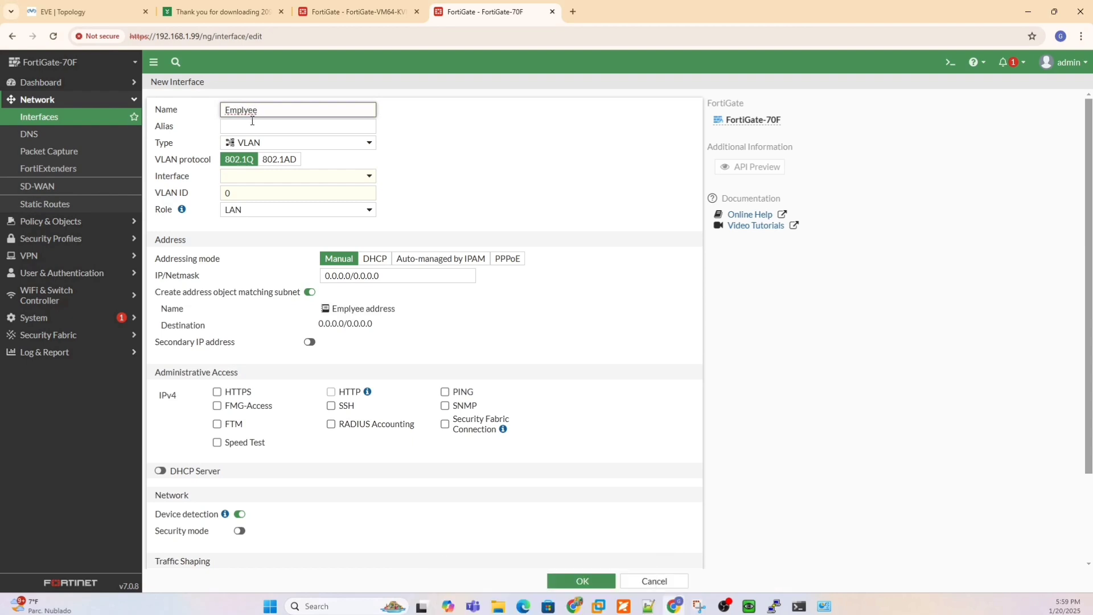
pyautogui.click(252, 123)
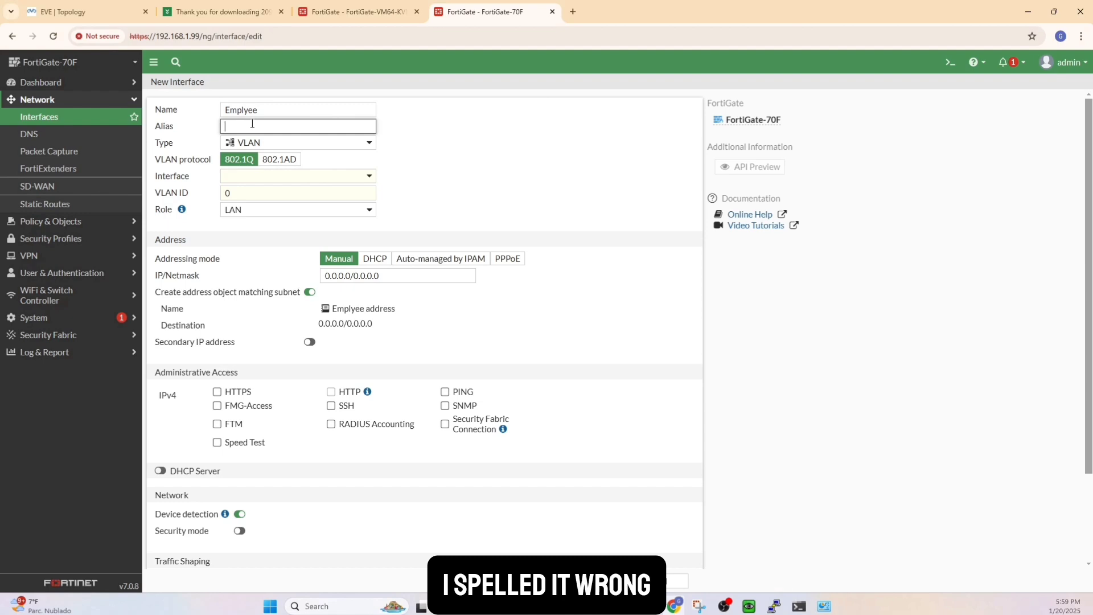
pyautogui.write('Empl')
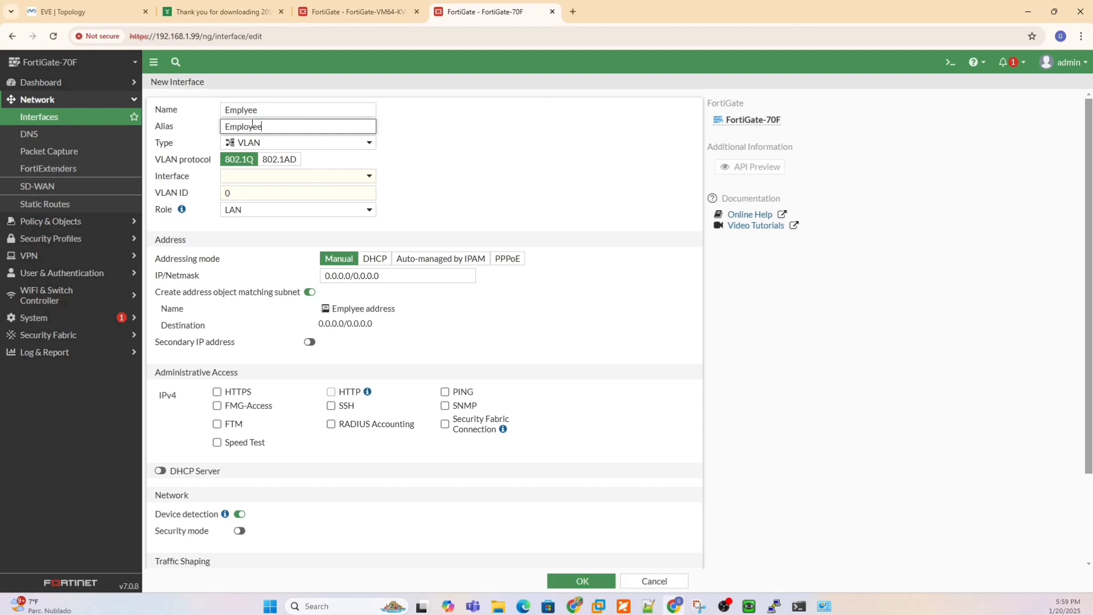
pyautogui.write('oyee')
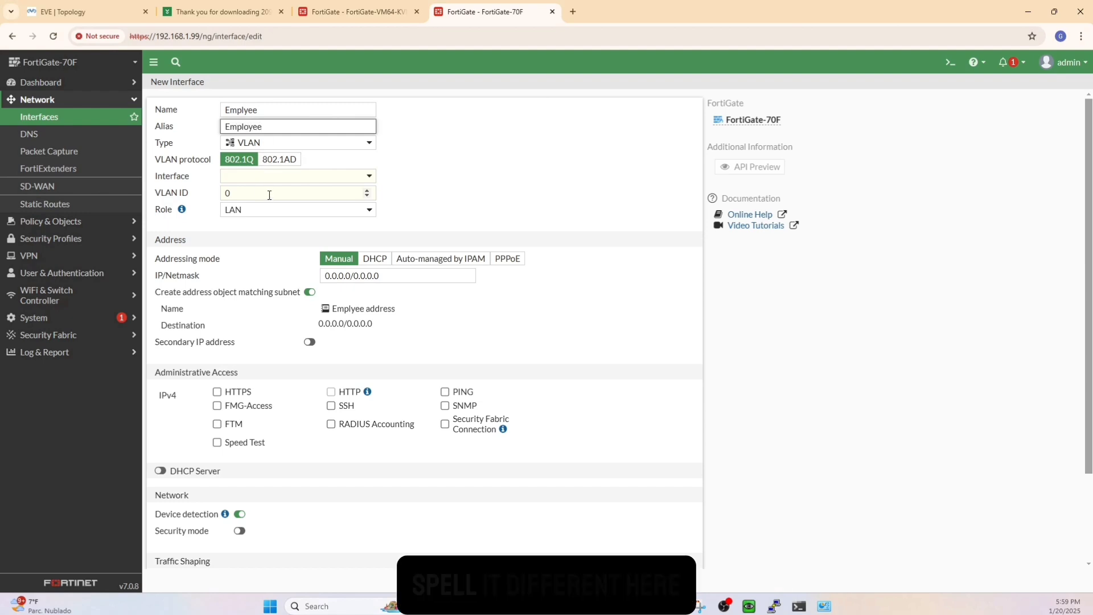
# Choose internal3 as the VLAN's parent interface and set that physical interface's role to LAN.
pyautogui.click(239, 177)
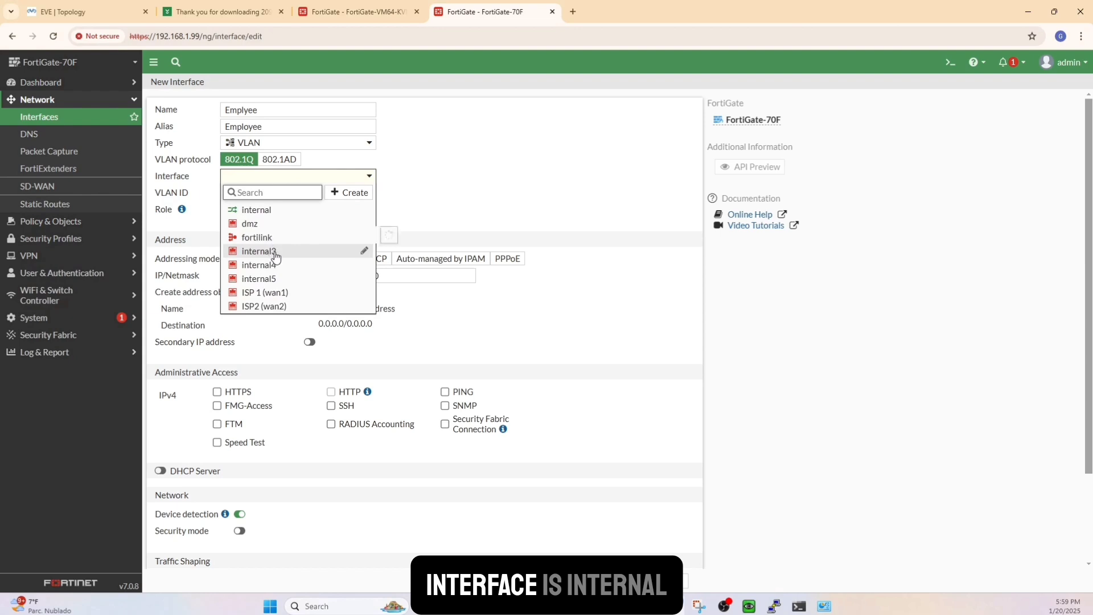
pyautogui.moveTo(276, 256)
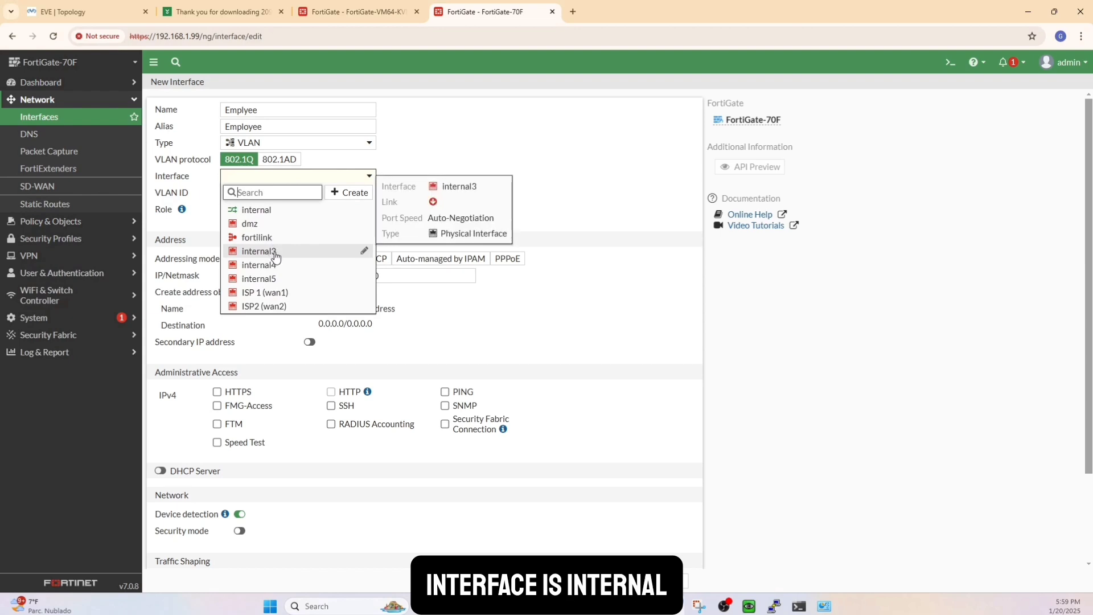
pyautogui.click(276, 257)
pyautogui.click(262, 176)
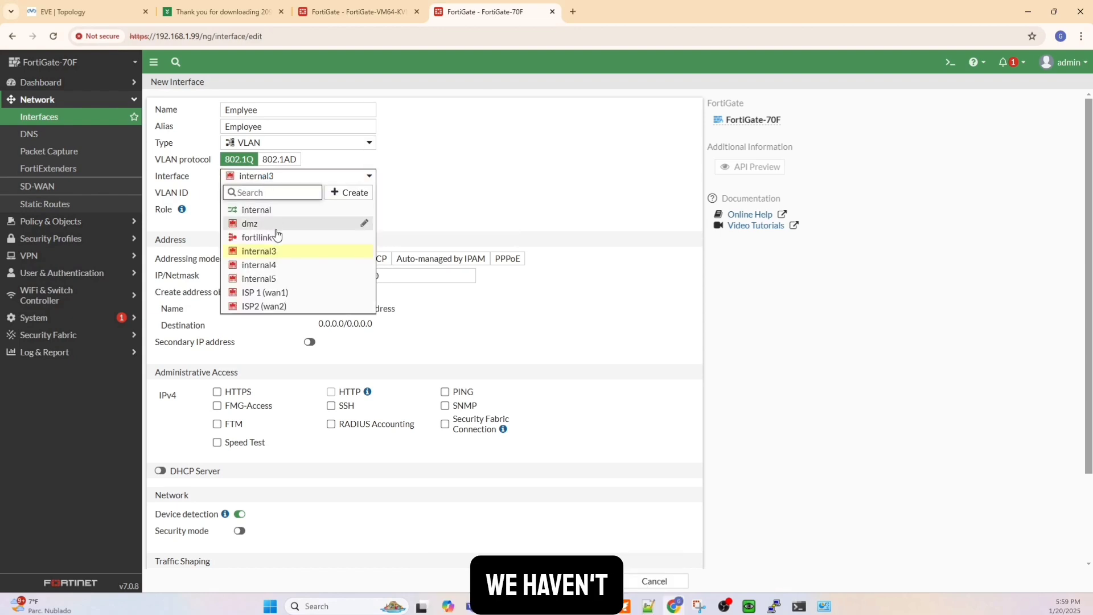
pyautogui.click(363, 251)
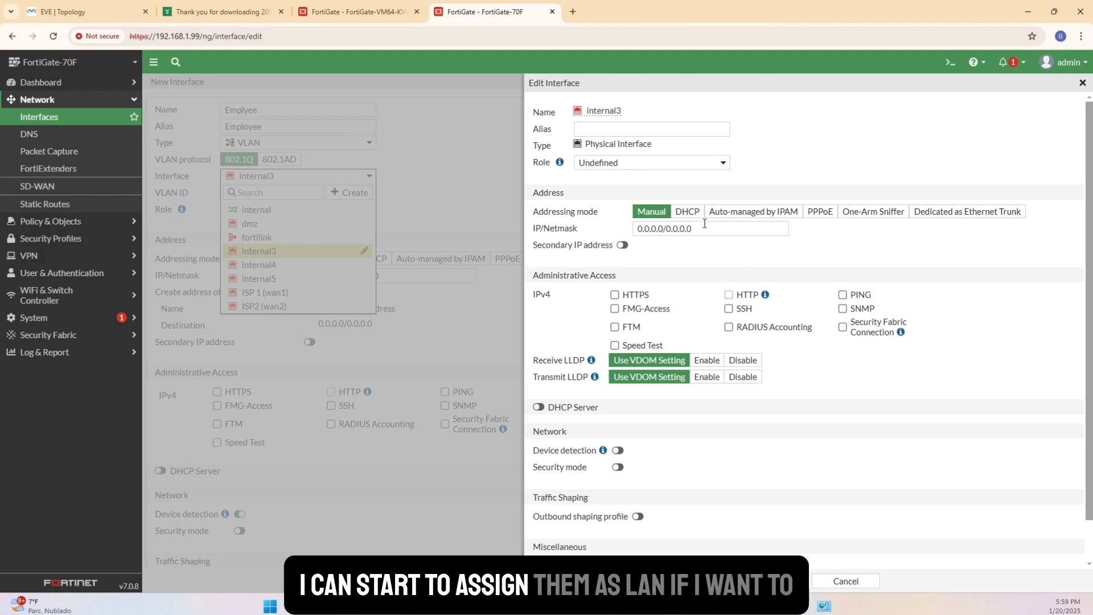
pyautogui.click(631, 163)
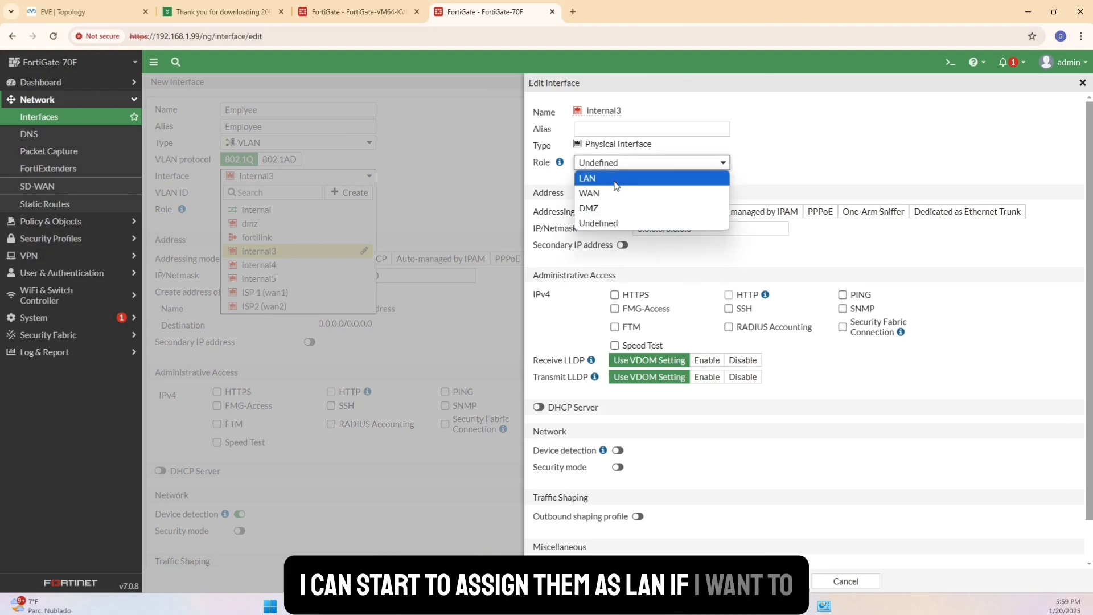
pyautogui.click(614, 183)
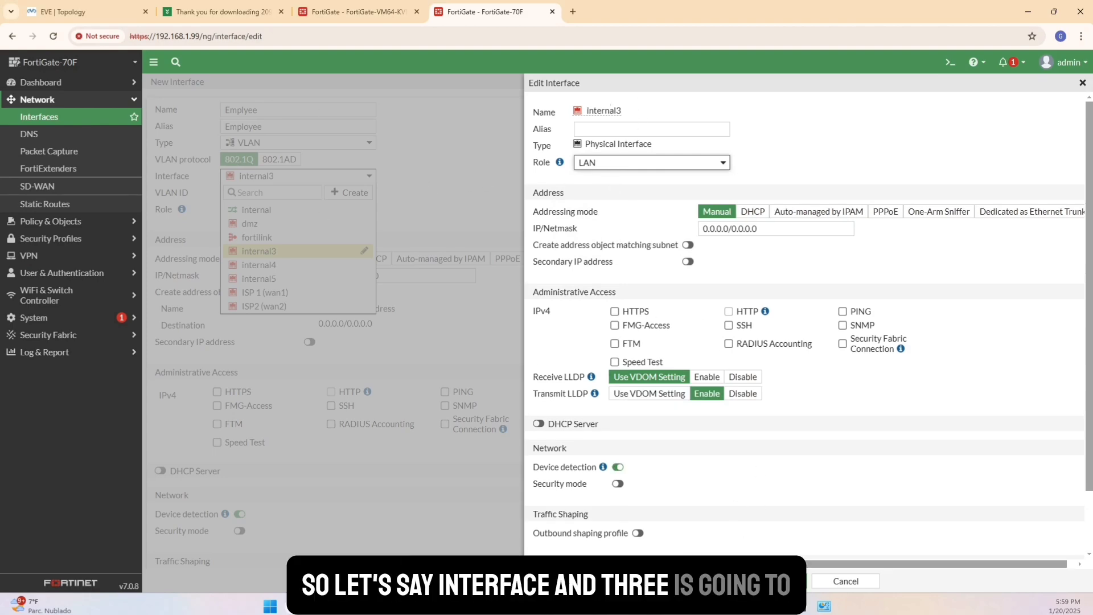
pyautogui.click(772, 581)
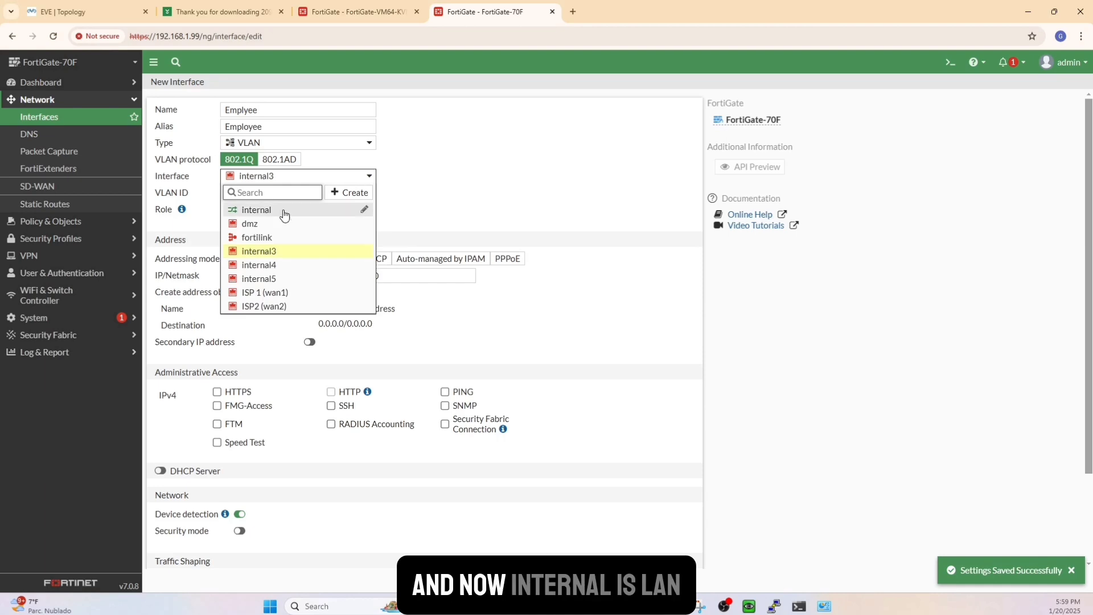
pyautogui.click(283, 251)
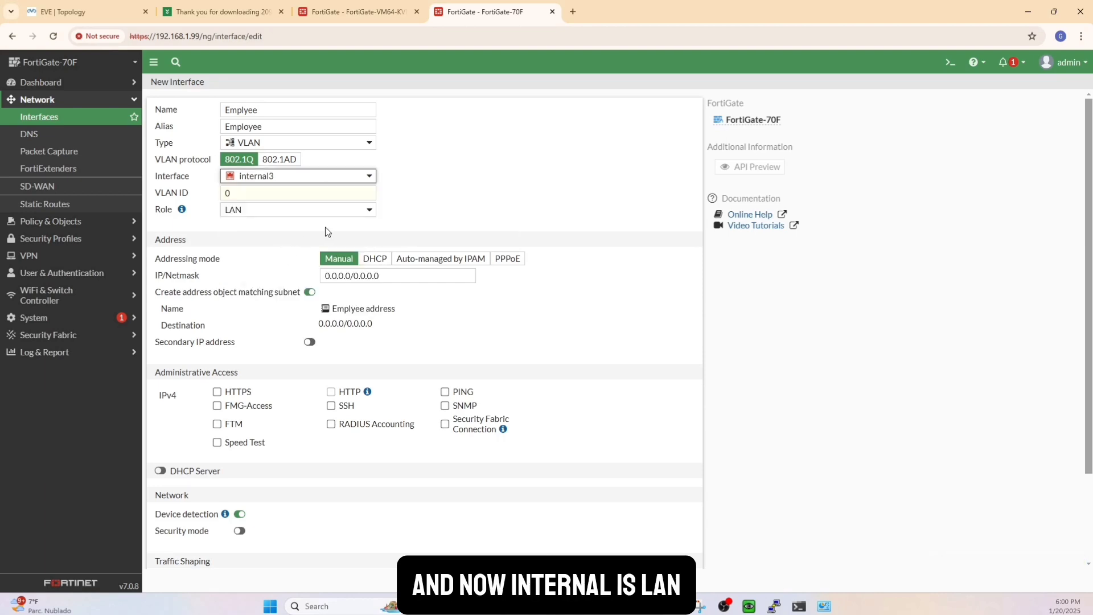
# Set the VLAN interface's IP address and netmask to 192.168.10.254/24.
pyautogui.click(375, 276)
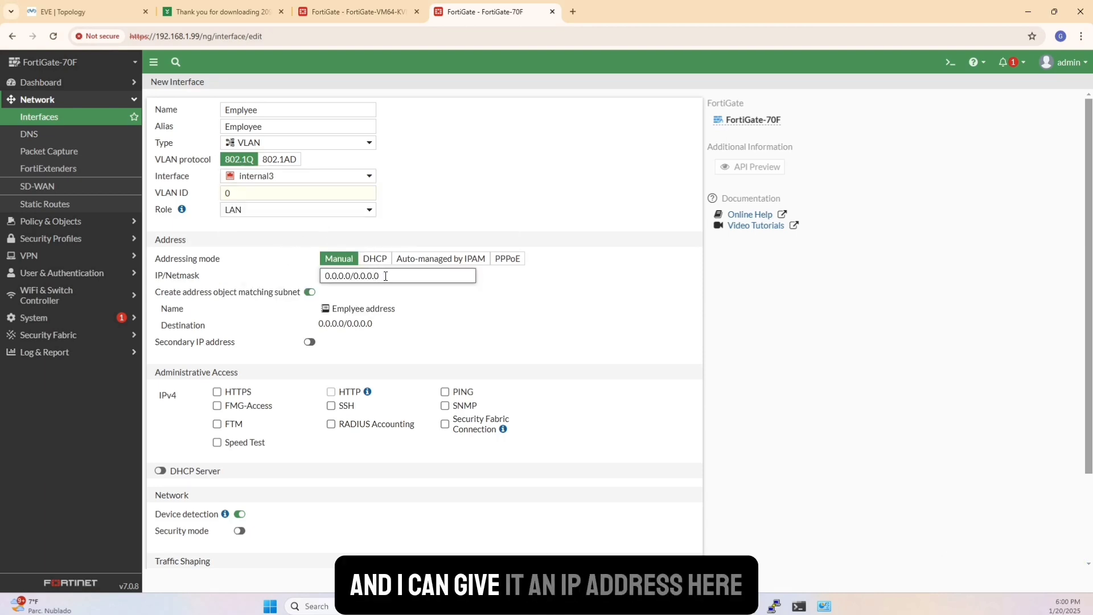
pyautogui.moveTo(385, 277); pyautogui.dragTo(301, 278)
pyautogui.write('192')
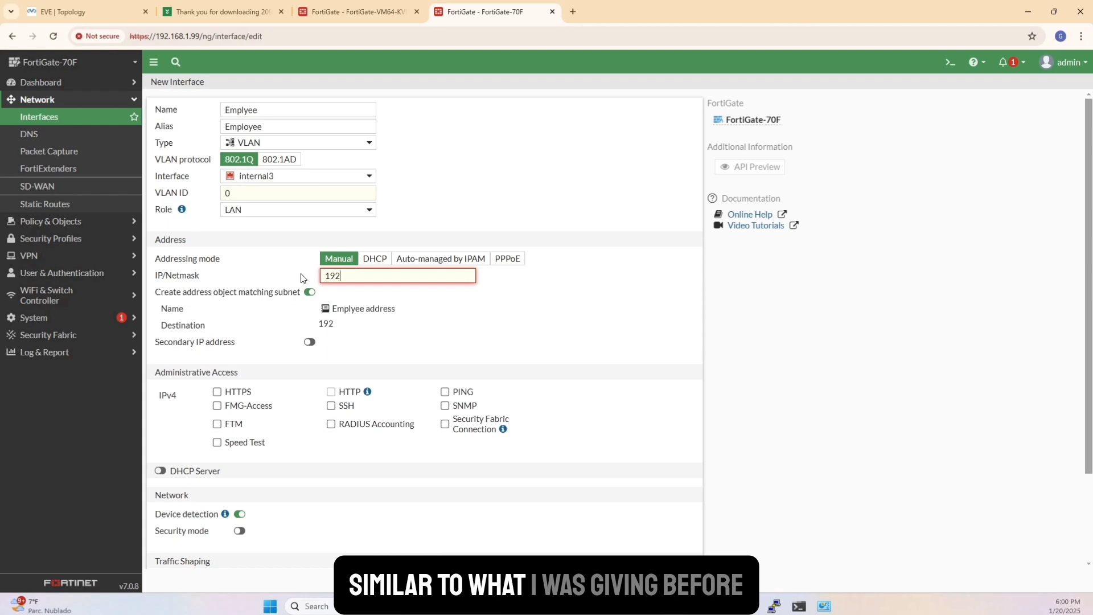
pyautogui.write('.168.1')
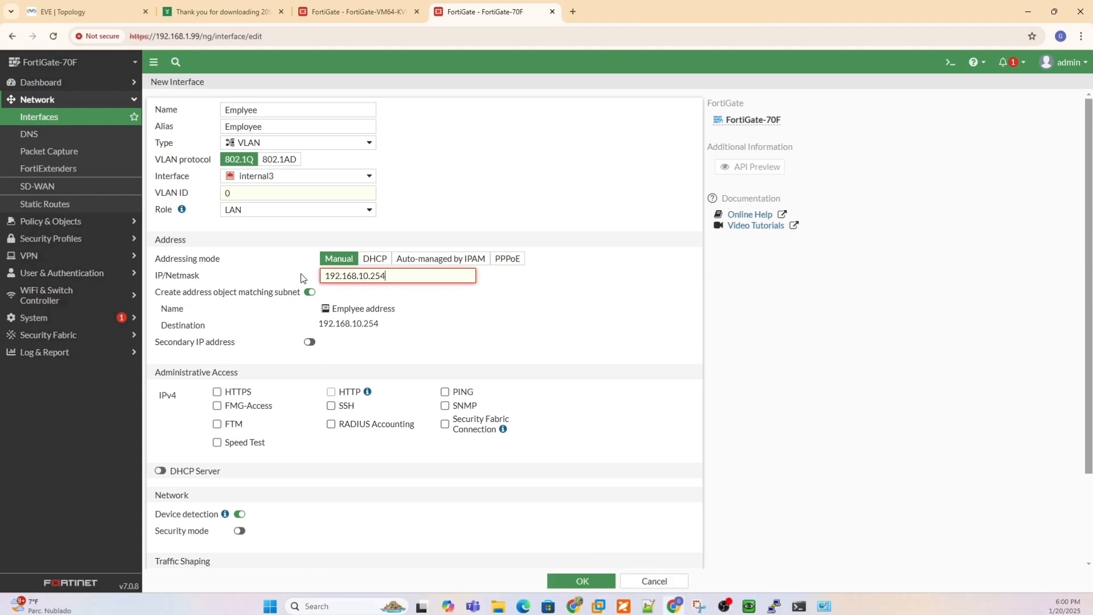
pyautogui.write('0.254/24')
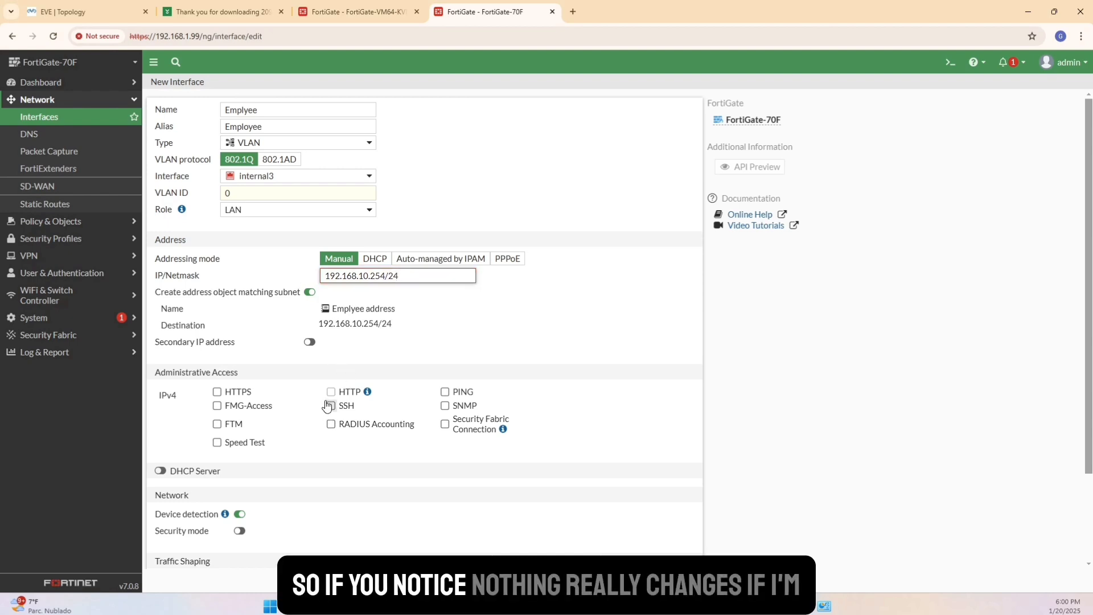
# Allow PING as administrative access on the VLAN interface and enable its DHCP server.
pyautogui.click(444, 392)
pyautogui.scroll(-1, 243, 418)
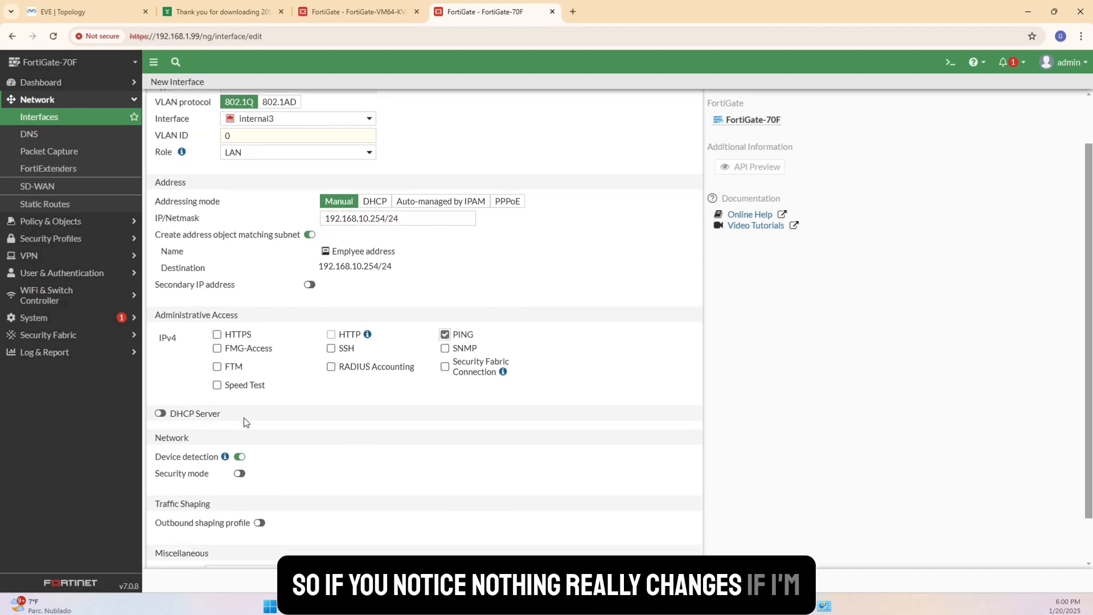
pyautogui.click(160, 414)
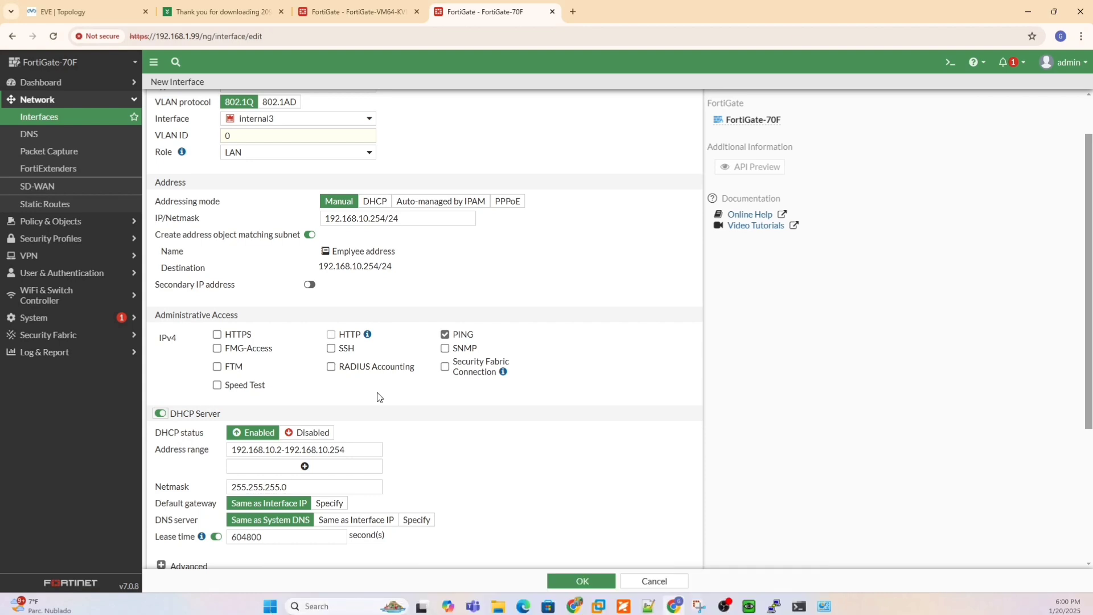
# Set the VLAN ID to 10 and save the new interface.
pyautogui.click(588, 583)
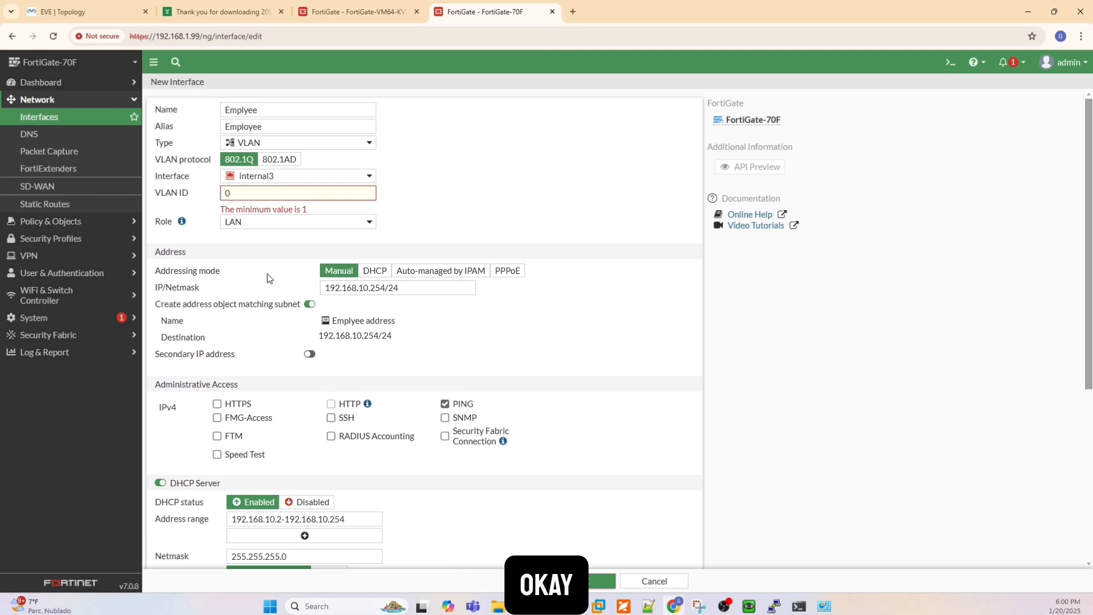
pyautogui.moveTo(237, 197); pyautogui.dragTo(217, 196)
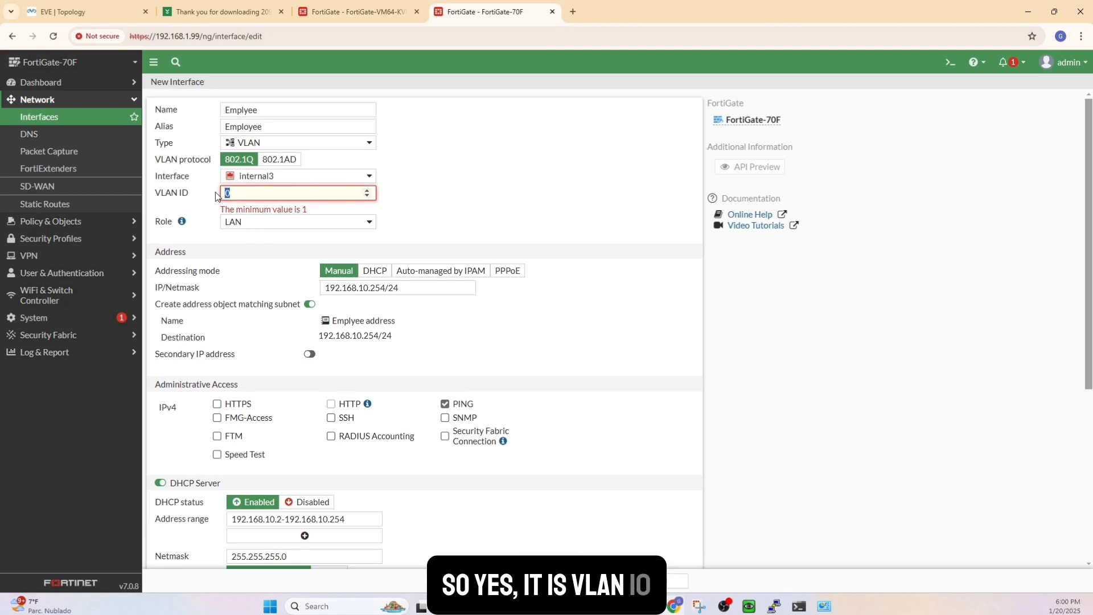
pyautogui.write('10')
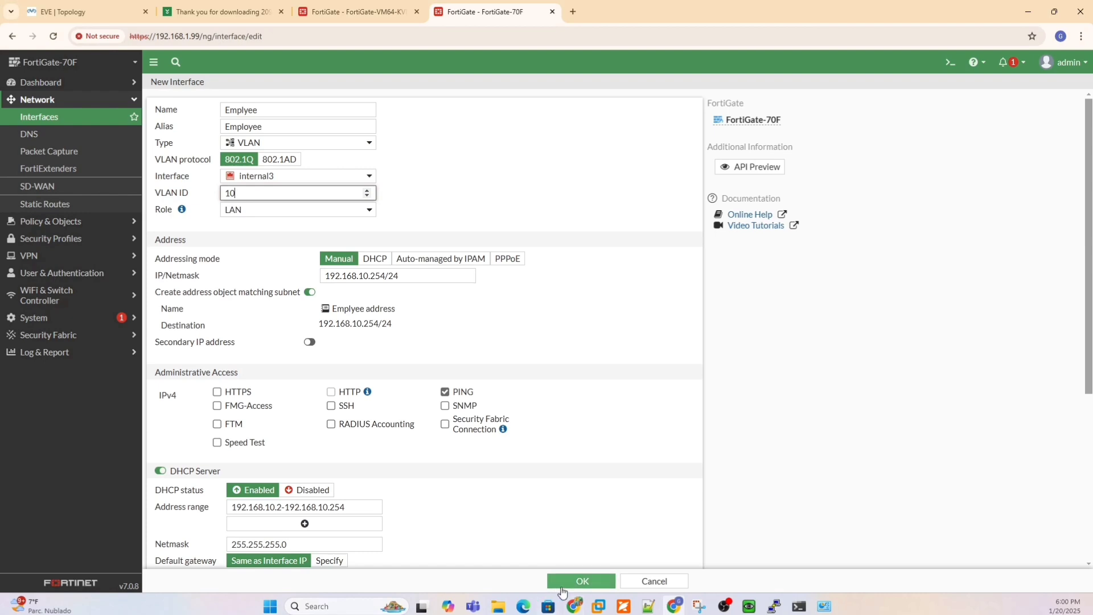
pyautogui.click(561, 588)
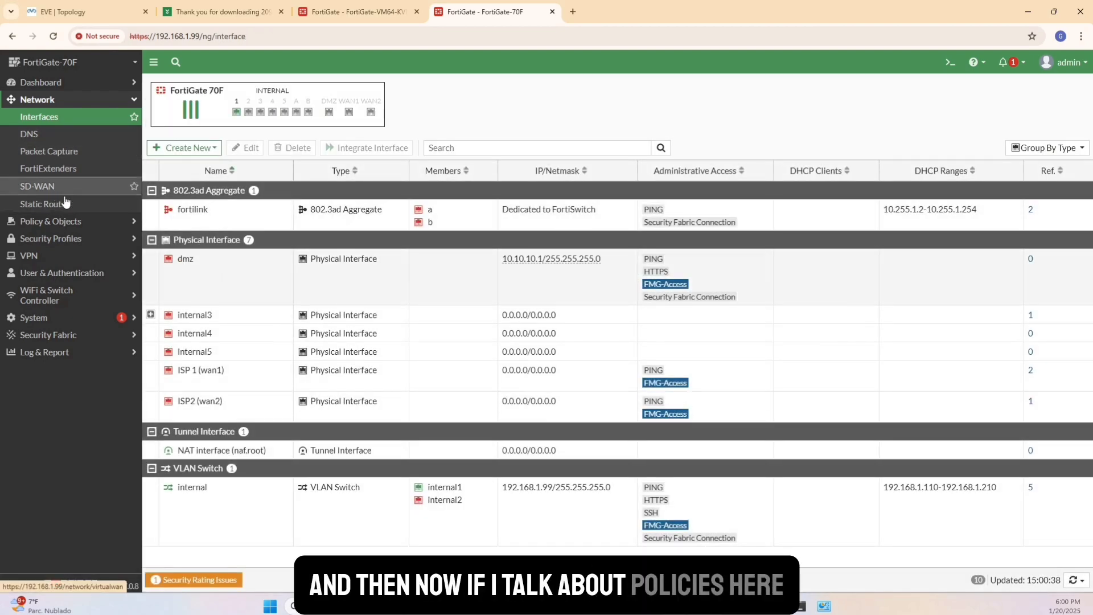
# Examine the firewall policies, expanding the ISP2 (wan2) to internal group and the implicit deny rule.
pyautogui.click(65, 221)
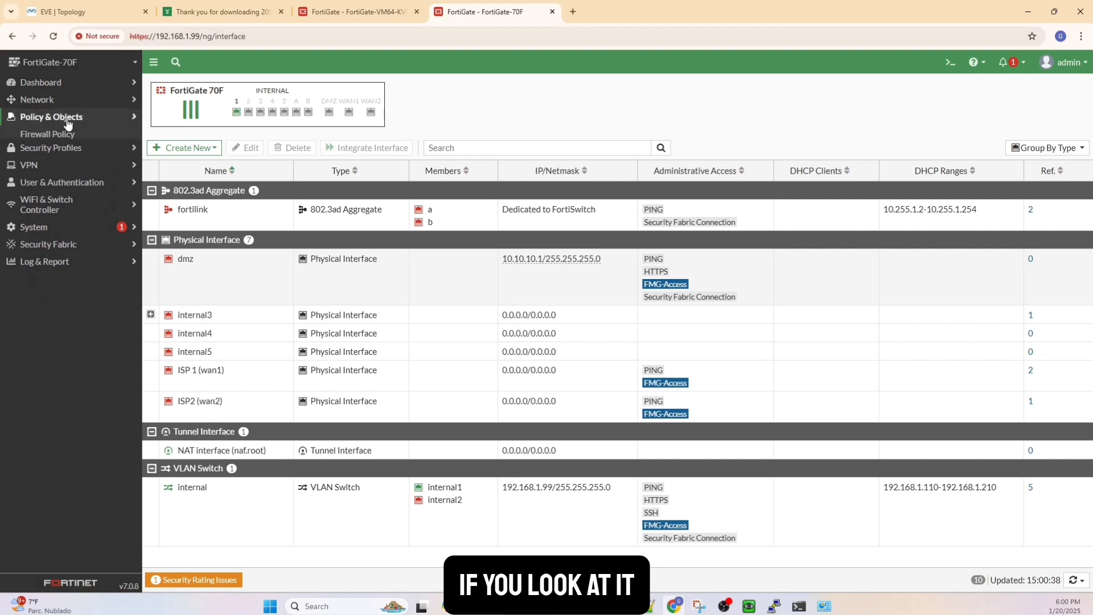
pyautogui.click(62, 135)
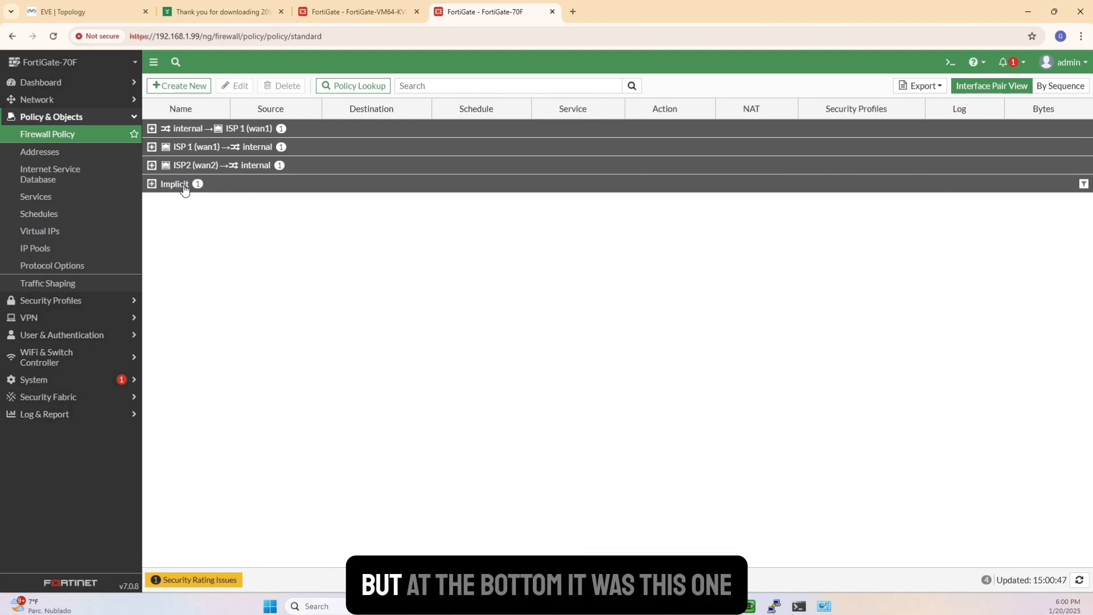
pyautogui.click(245, 166)
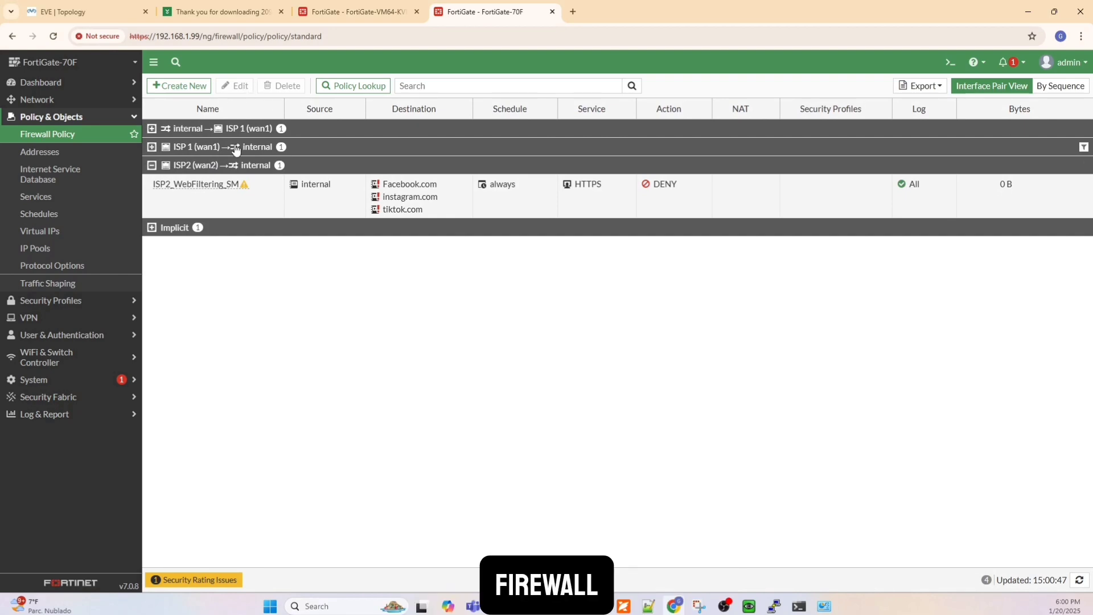
pyautogui.click(193, 165)
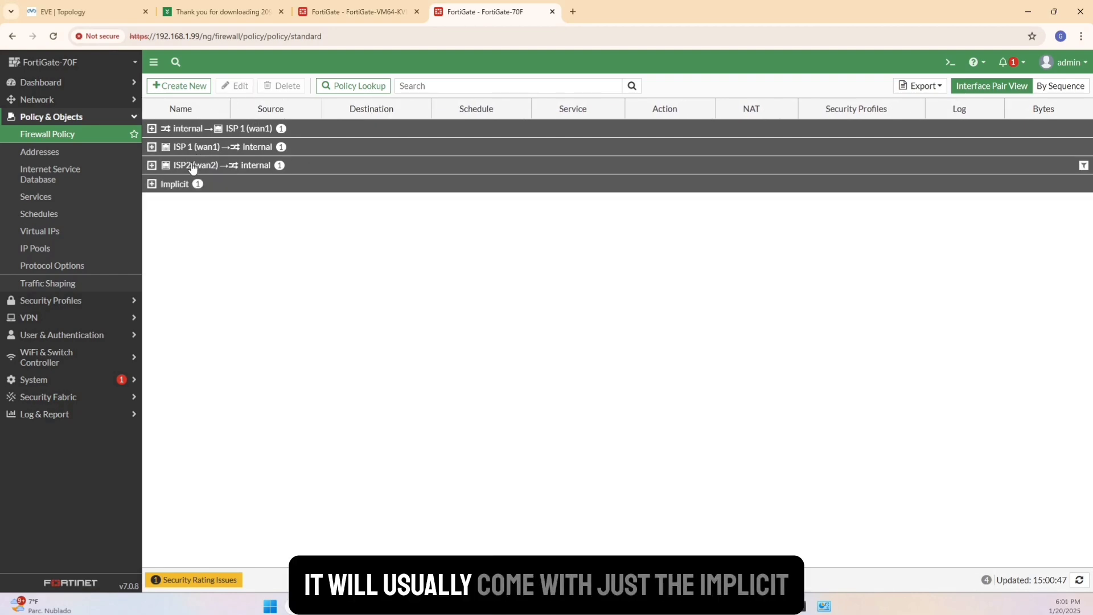
pyautogui.click(193, 166)
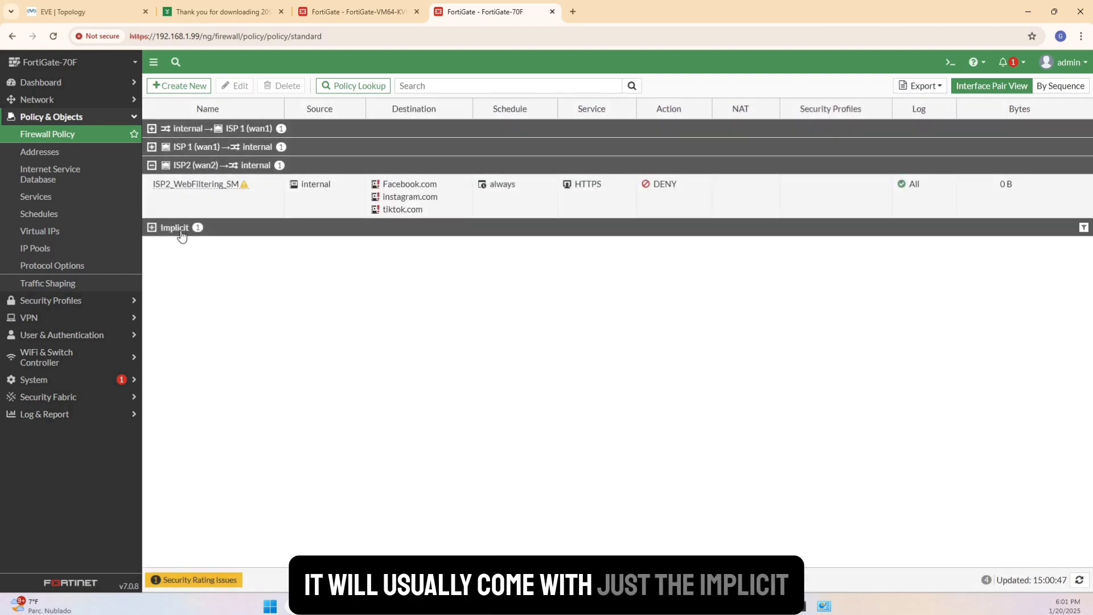
pyautogui.click(151, 230)
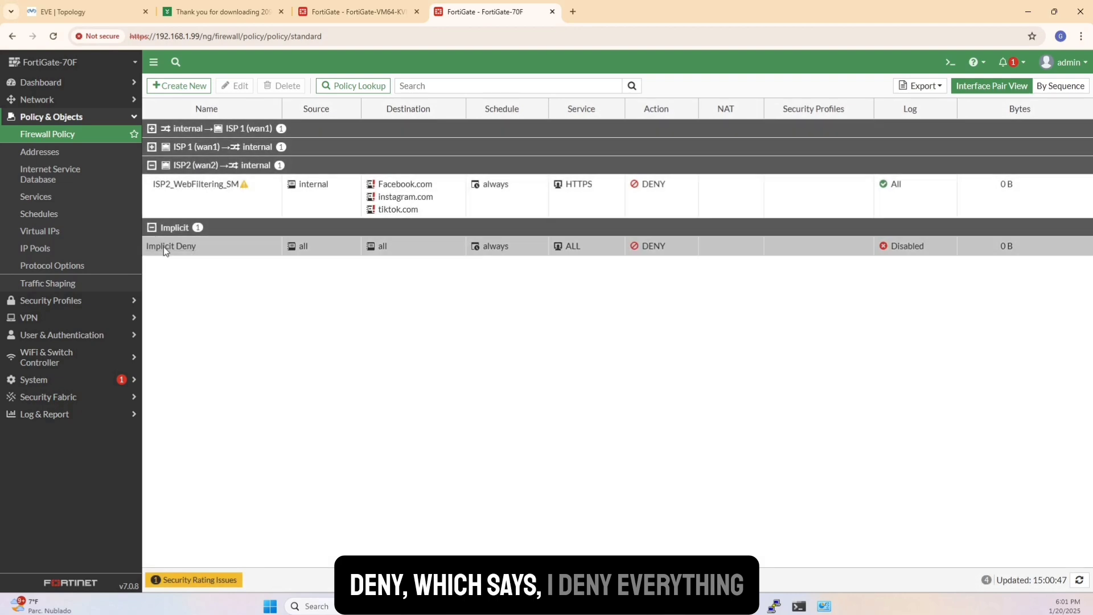
pyautogui.rightClick(203, 166)
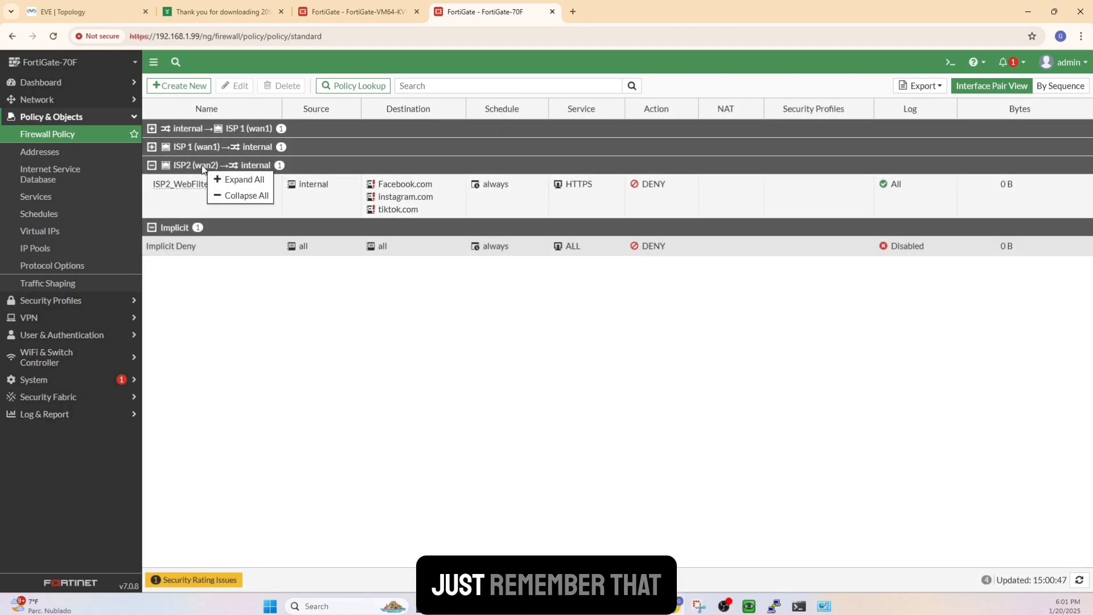
# Add a DHCP widget with the default fabric member to the status dashboard.
pyautogui.click(48, 82)
pyautogui.click(48, 97)
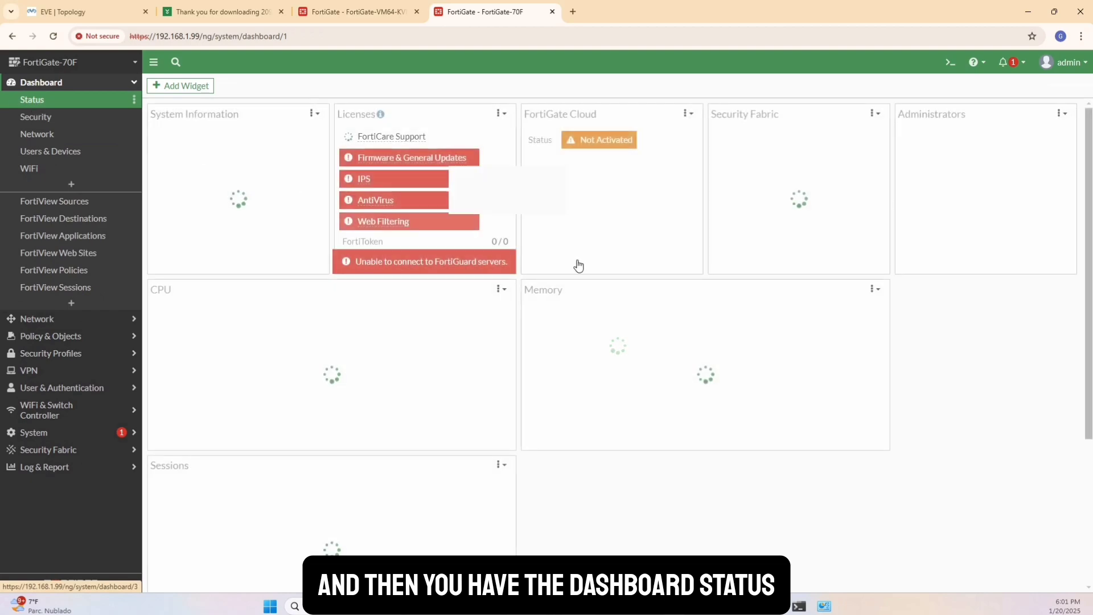
pyautogui.scroll(-3, 548, 332)
pyautogui.scroll(5, 547, 330)
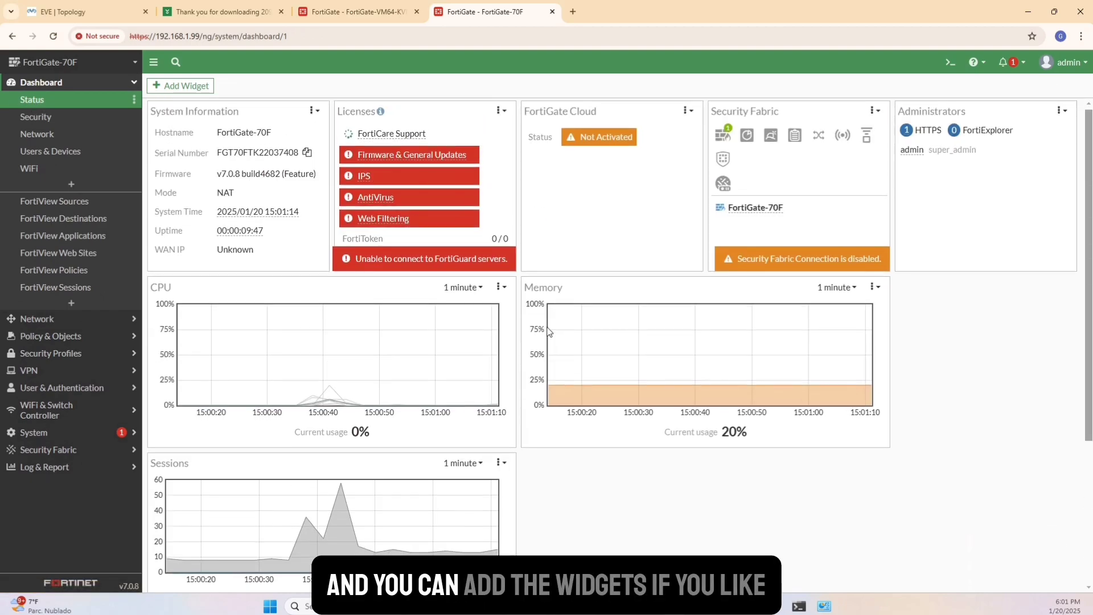
pyautogui.click(203, 86)
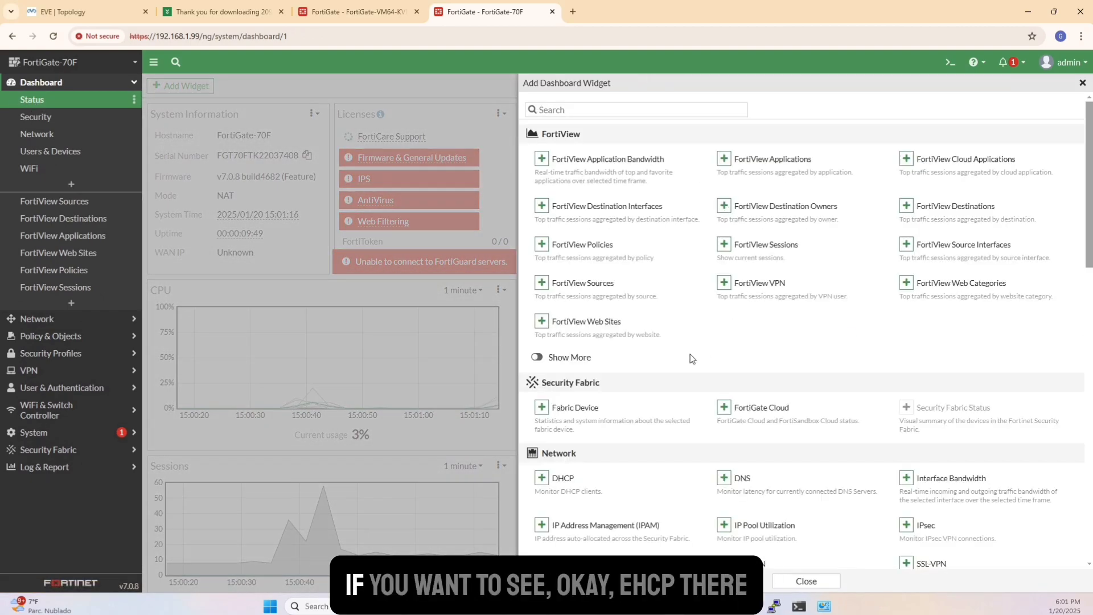
pyautogui.scroll(-3, 626, 334)
pyautogui.click(562, 306)
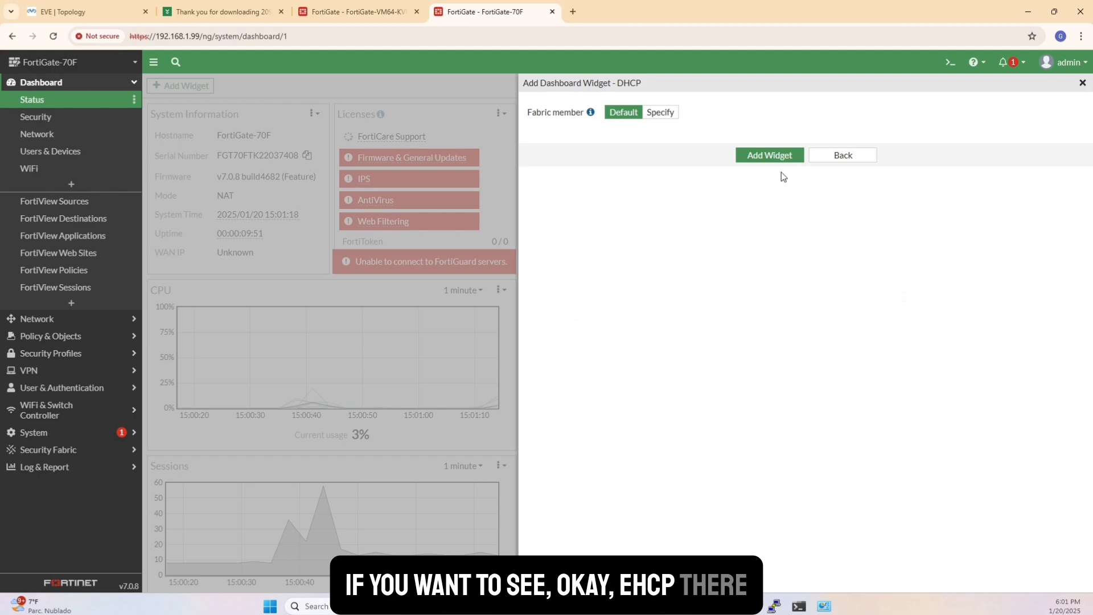
pyautogui.click(769, 154)
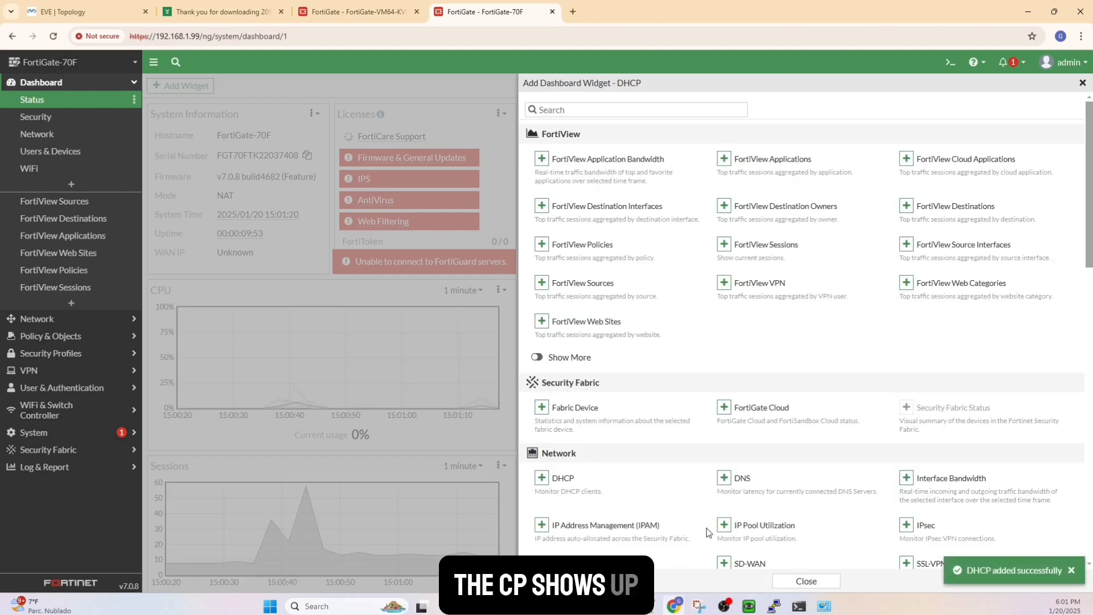
# Add a FortiView Sources widget to the status dashboard and look over the dashboard's widgets.
pyautogui.scroll(-2, 857, 473)
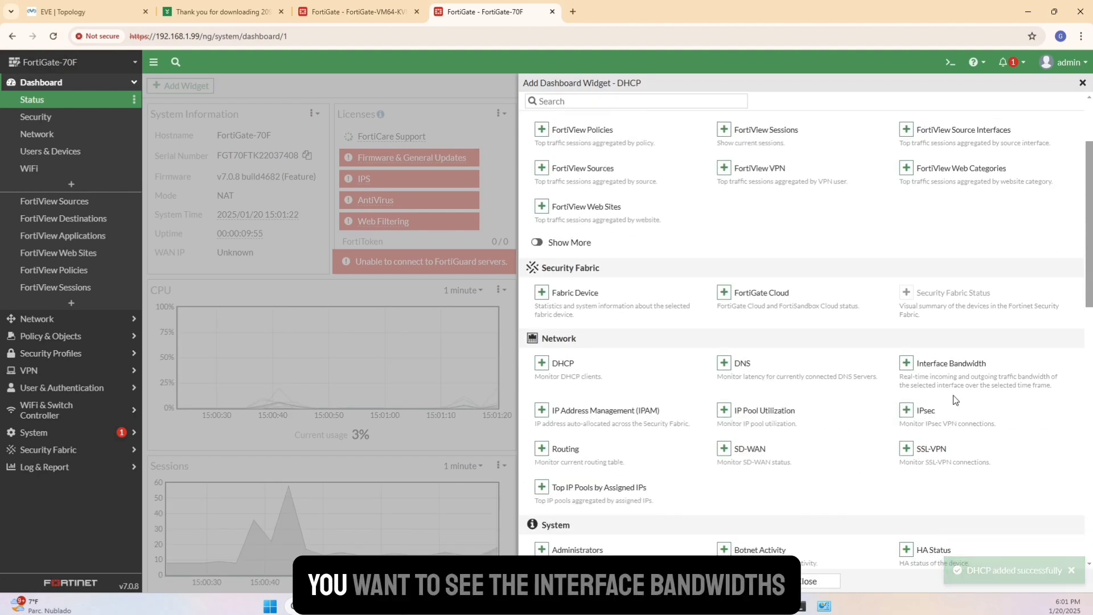
pyautogui.scroll(2, 939, 371)
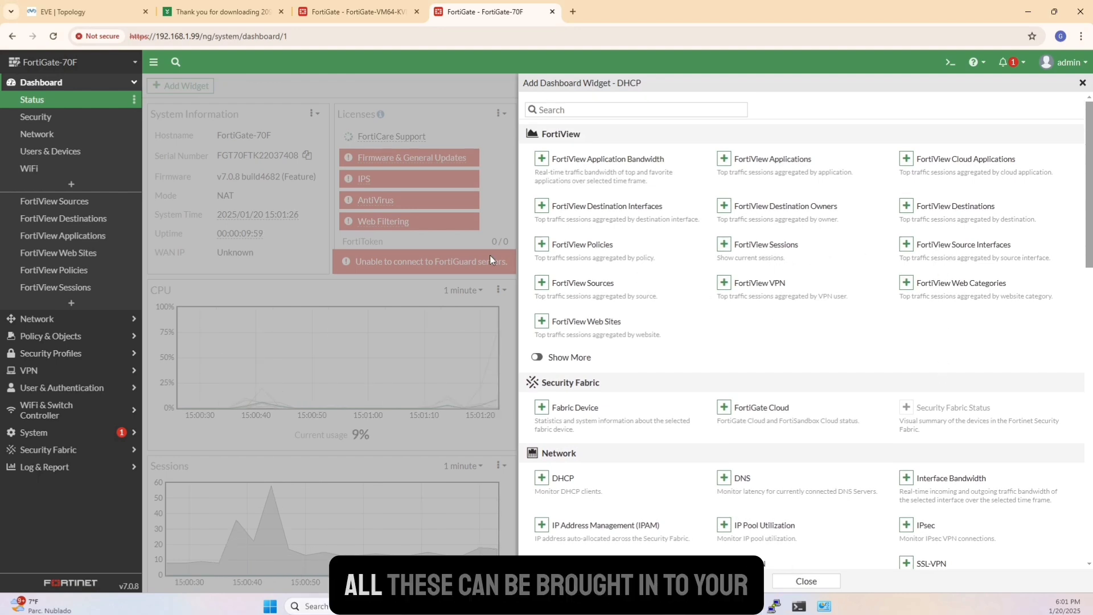
pyautogui.click(587, 290)
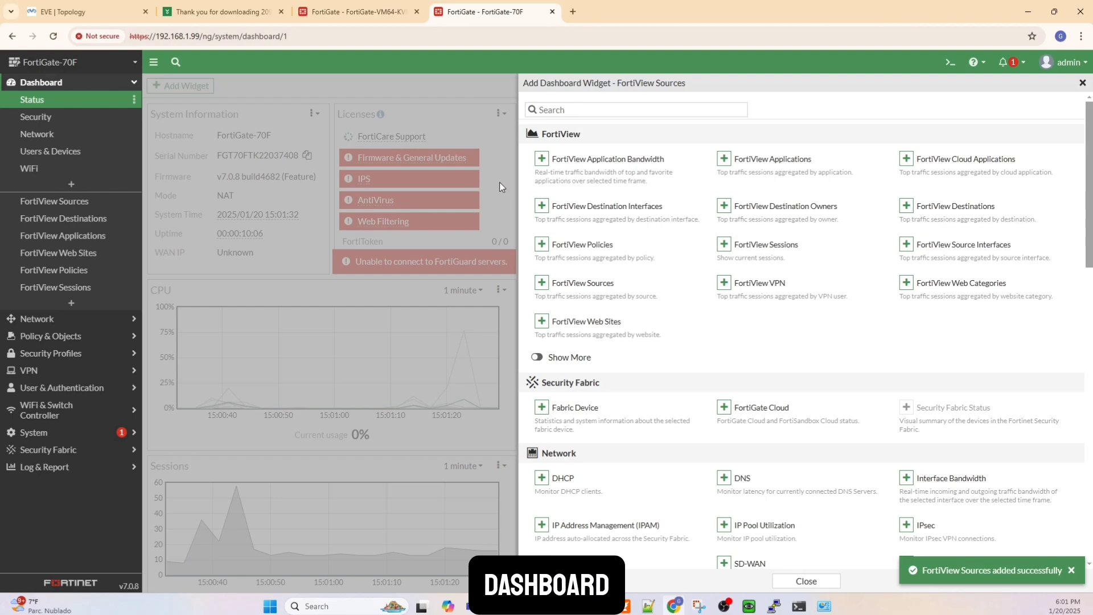
pyautogui.click(1082, 84)
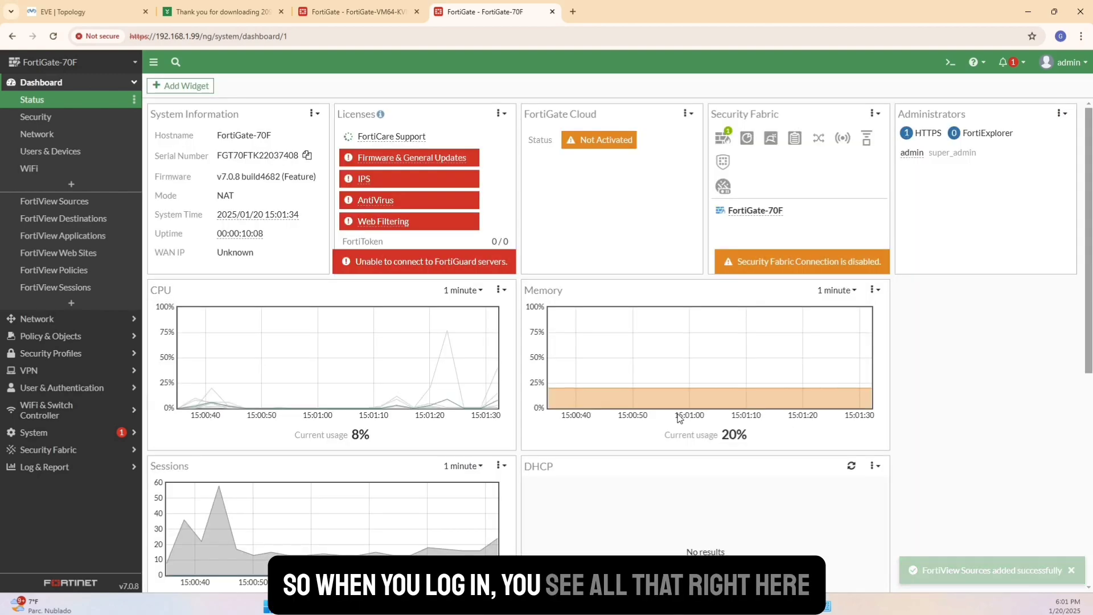
pyautogui.scroll(-5, 680, 419)
pyautogui.scroll(4, 678, 418)
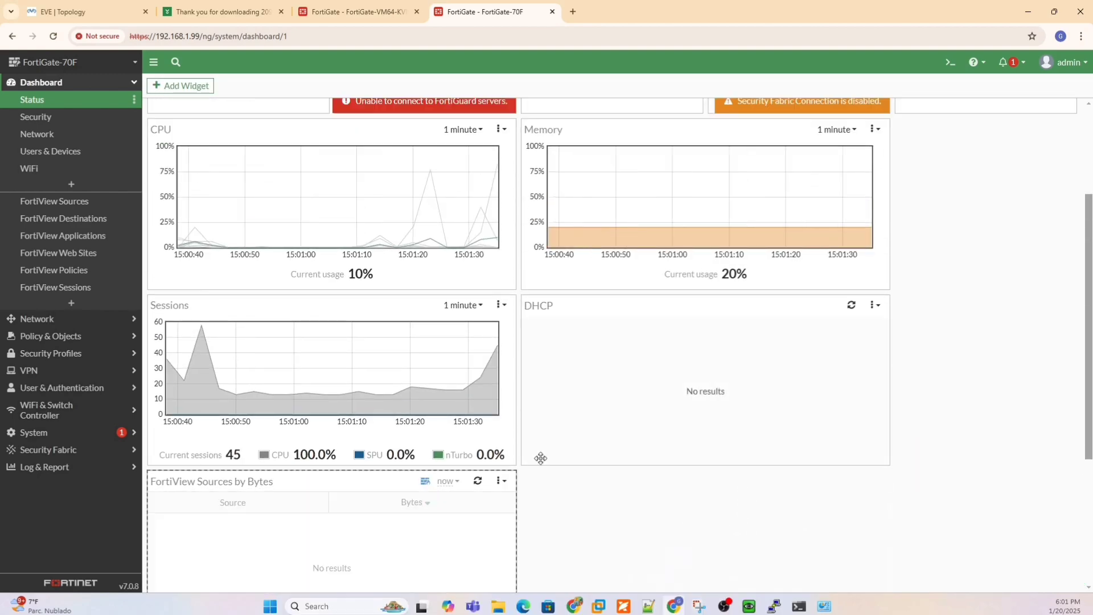